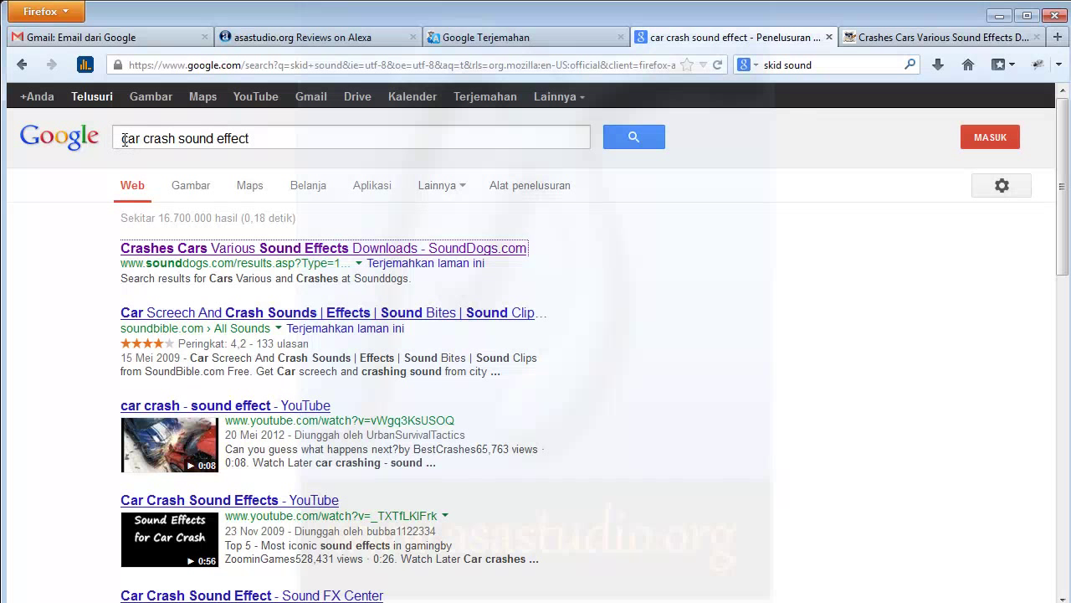
# Step: Leave the 'car crash sound effect' Google results for SoundDogs' Cars Various crash sounds page
pyautogui.moveTo(174, 138); pyautogui.dragTo(115, 138)
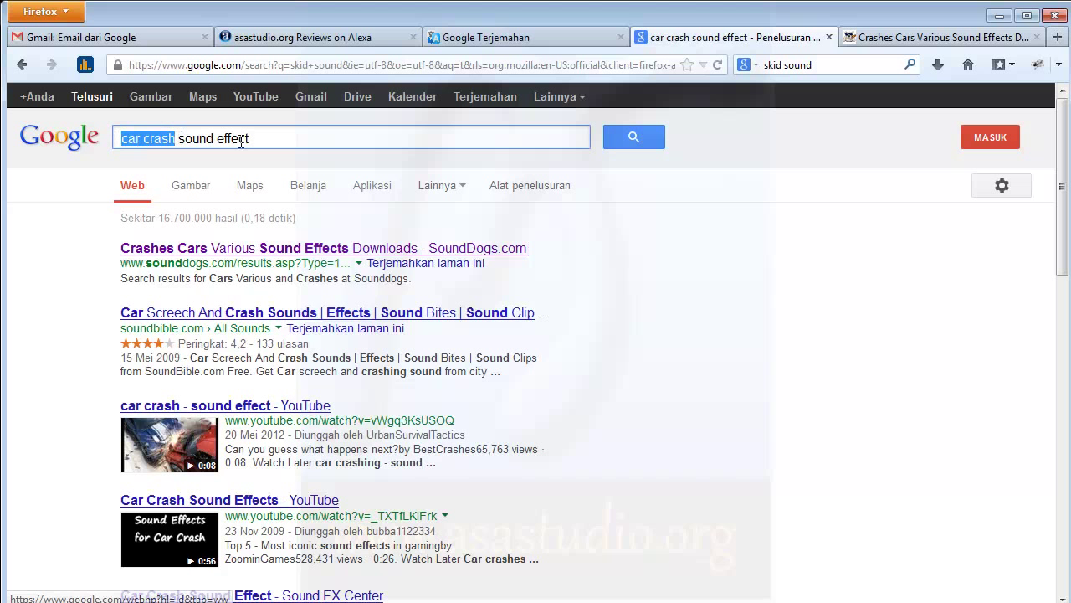
pyautogui.click(123, 140)
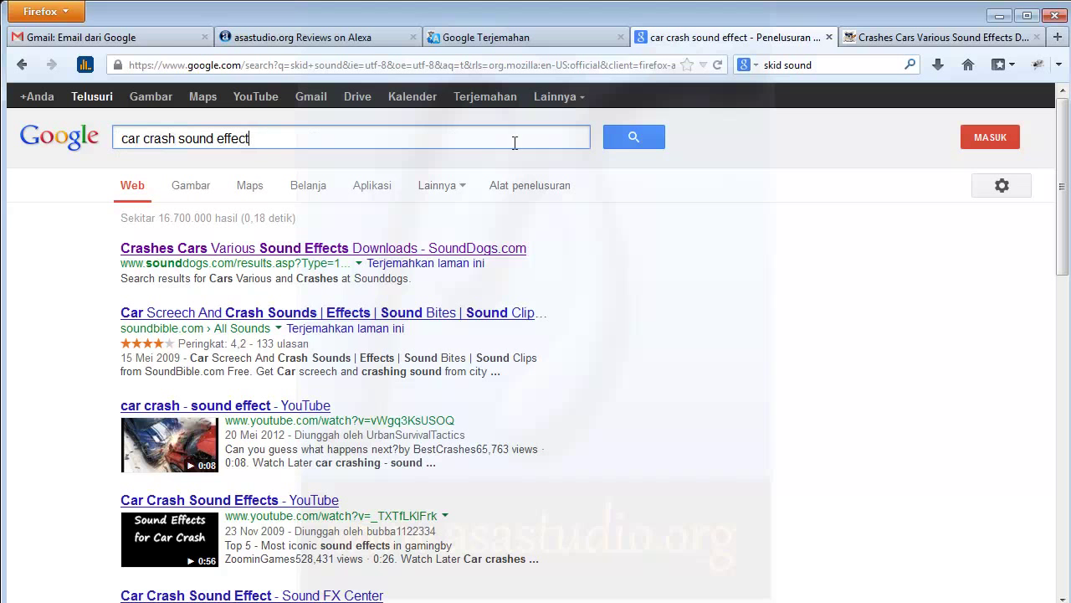
pyautogui.click(959, 38)
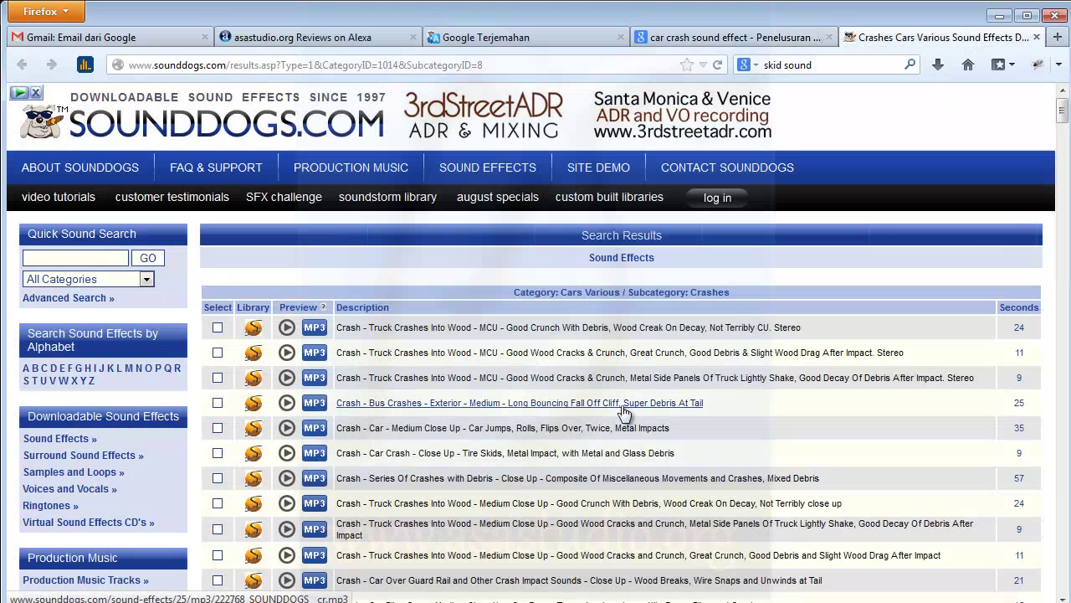
# Step: Dismiss the QuickTime update prompt and open the Series Of Crashes With Debris MP3 preview
pyautogui.scroll(-2, 480, 445)
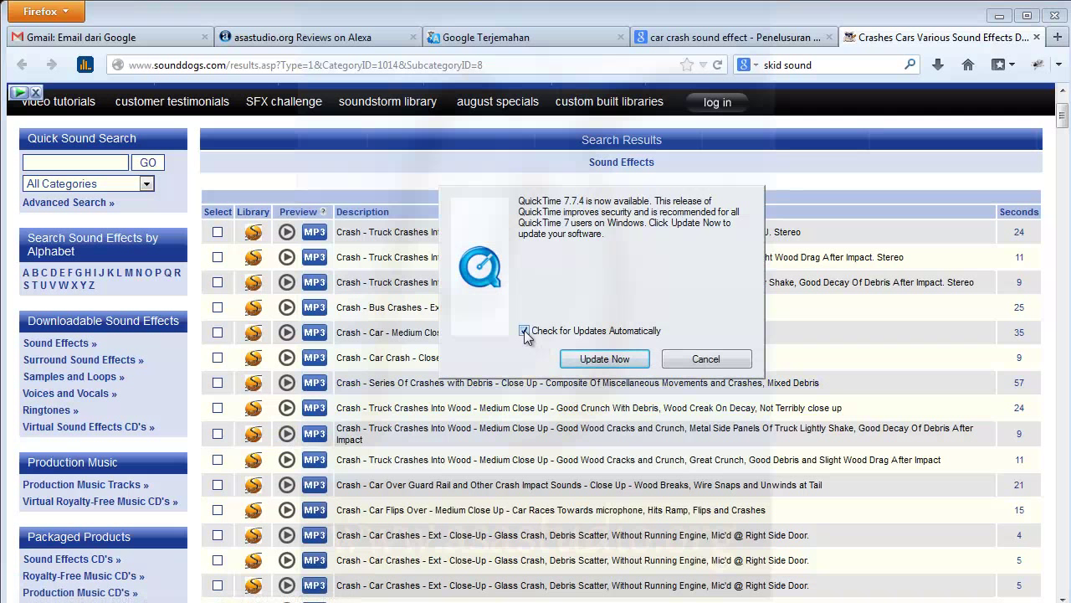
pyautogui.click(705, 359)
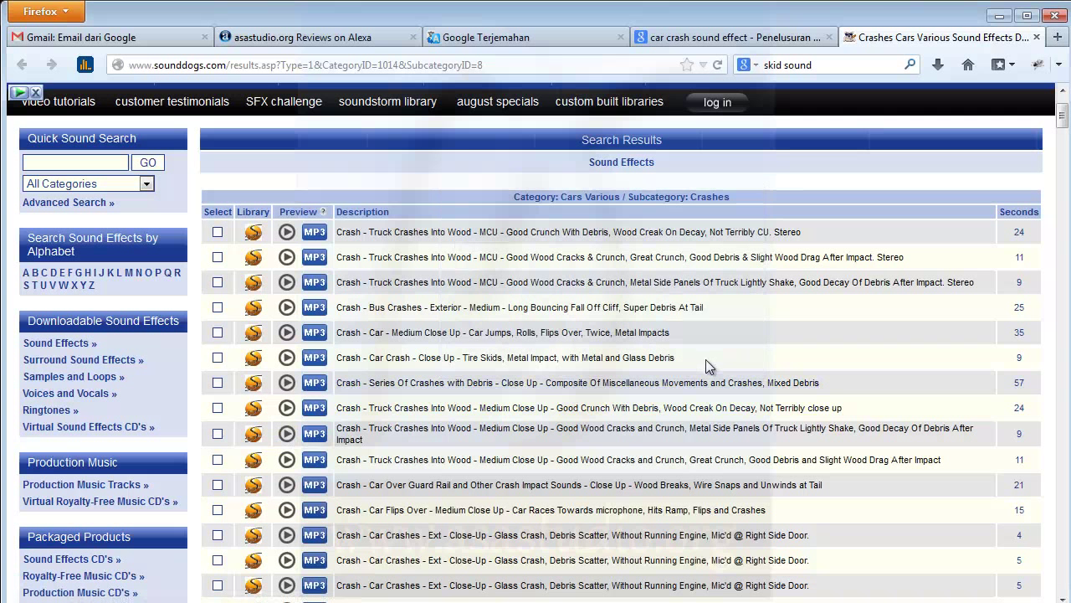
pyautogui.moveTo(291, 405)
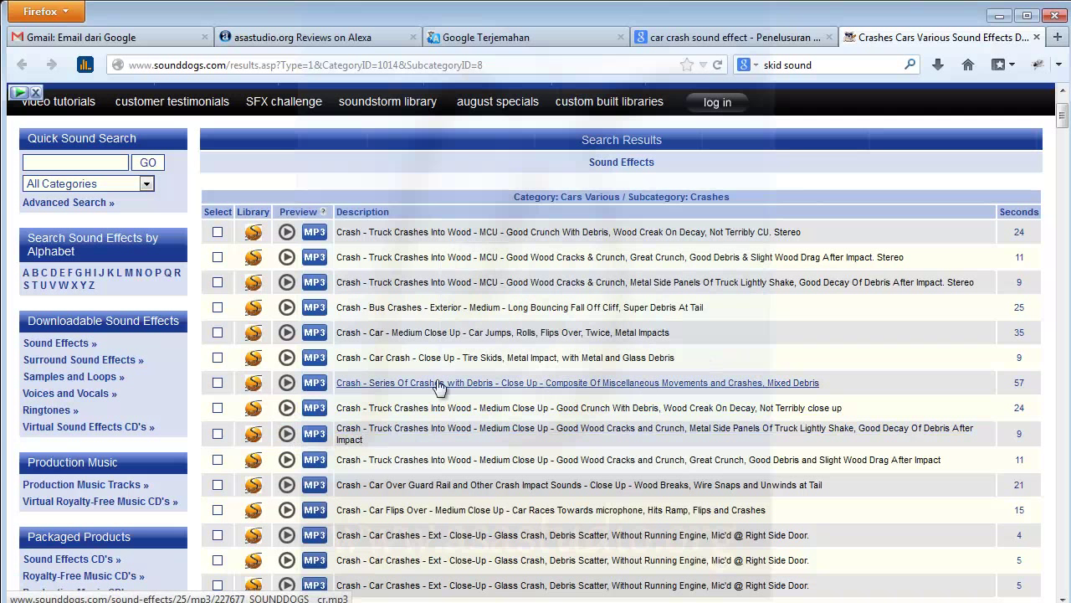
pyautogui.click(310, 384)
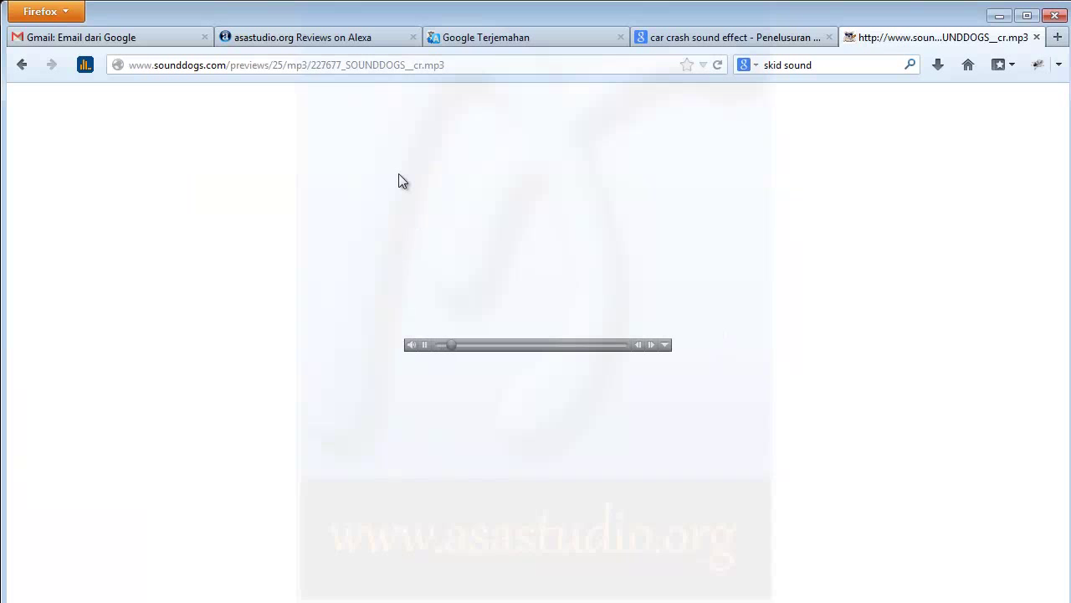
# Step: Copy the preview's web address for 227677_SOUNDDOGS__cr.mp3
pyautogui.click(462, 64)
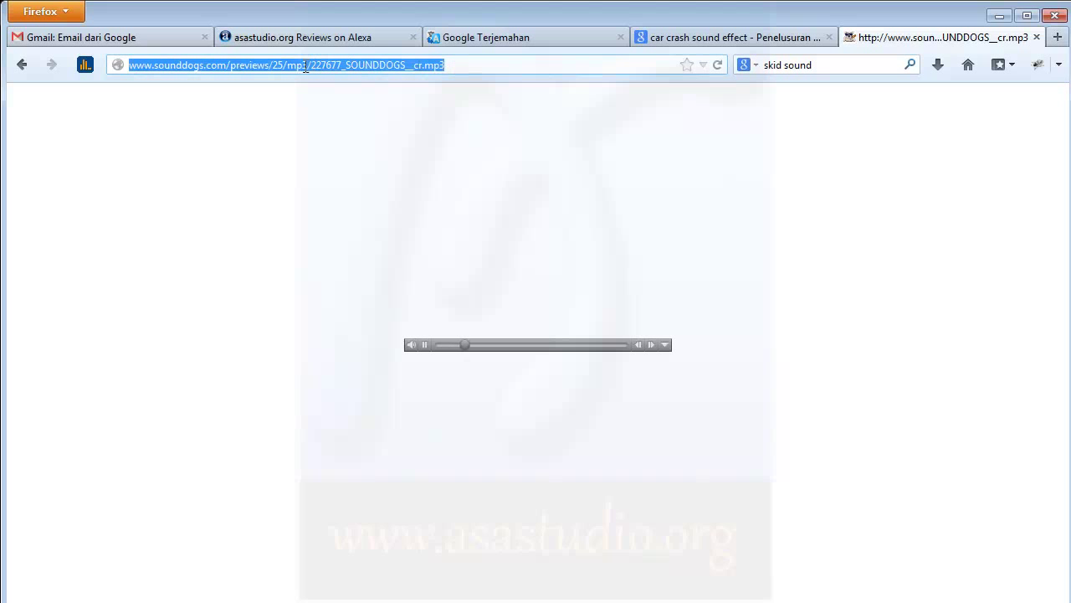
pyautogui.rightClick(305, 67)
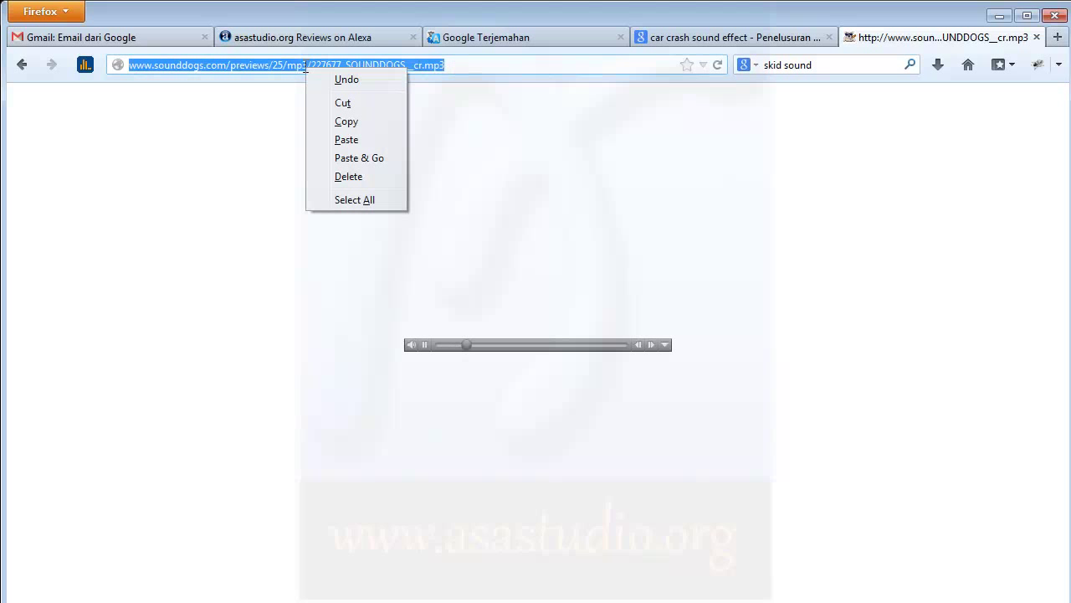
pyautogui.click(360, 121)
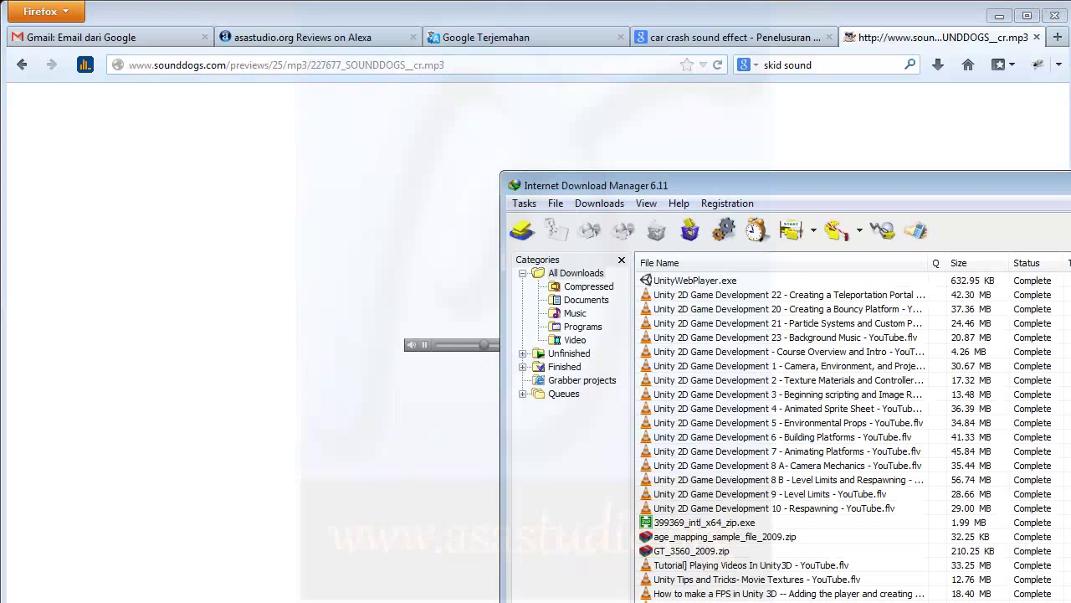
# Step: Add the copied MP3 address to IDM and save it to tutorial_mobil's Assets\Audio folder
pyautogui.click(521, 229)
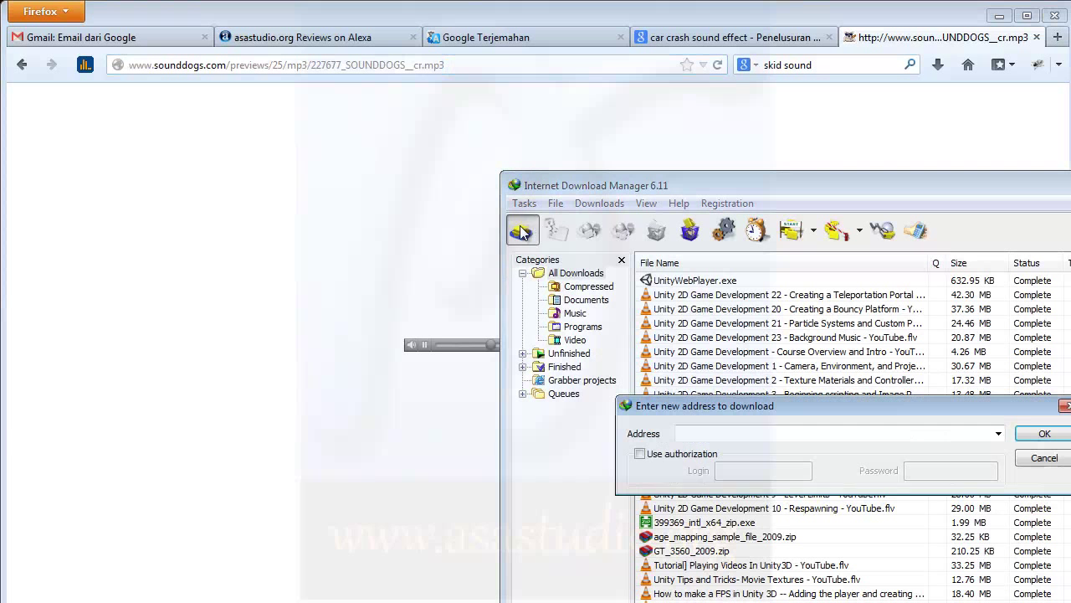
pyautogui.click(1036, 440)
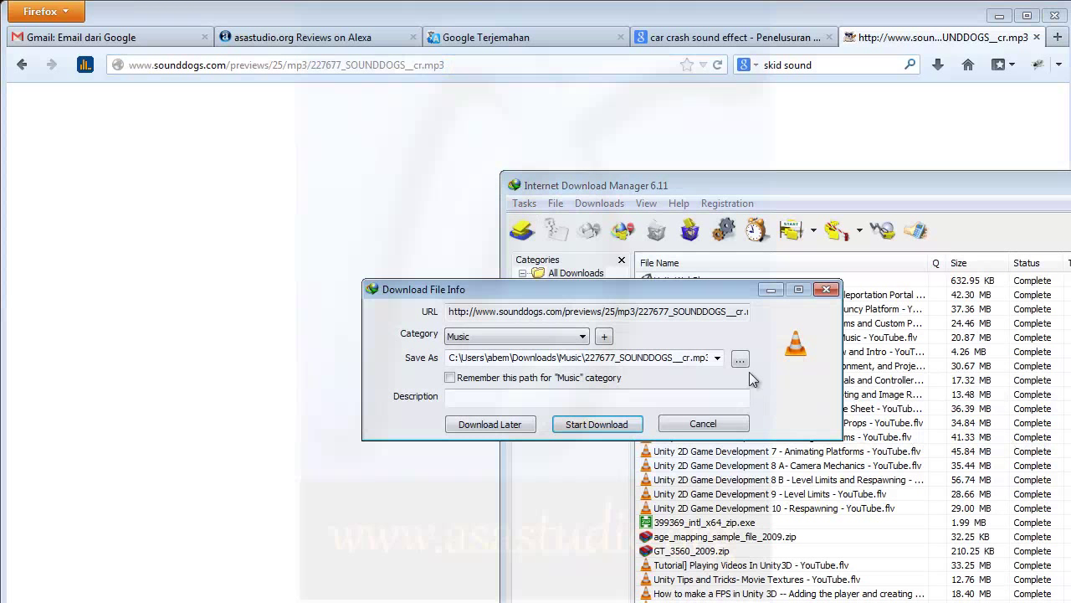
pyautogui.click(718, 359)
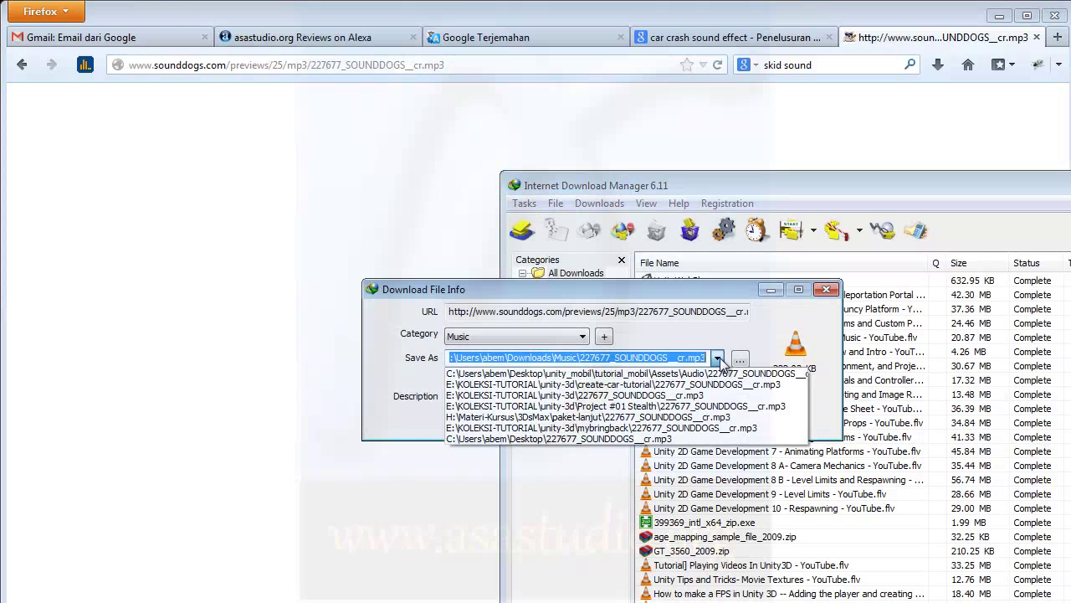
pyautogui.click(626, 374)
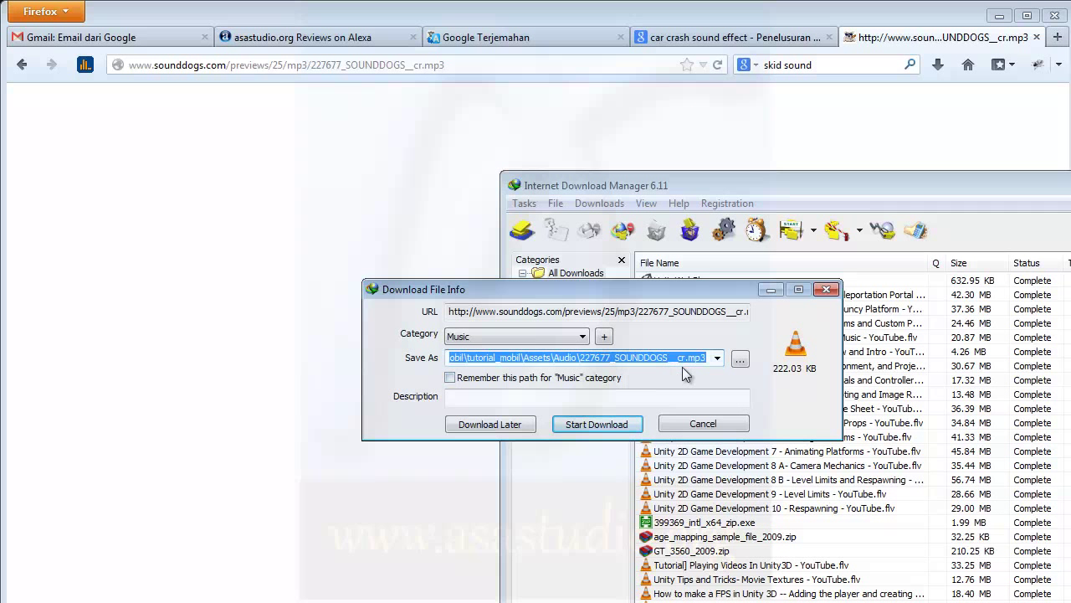
pyautogui.click(620, 424)
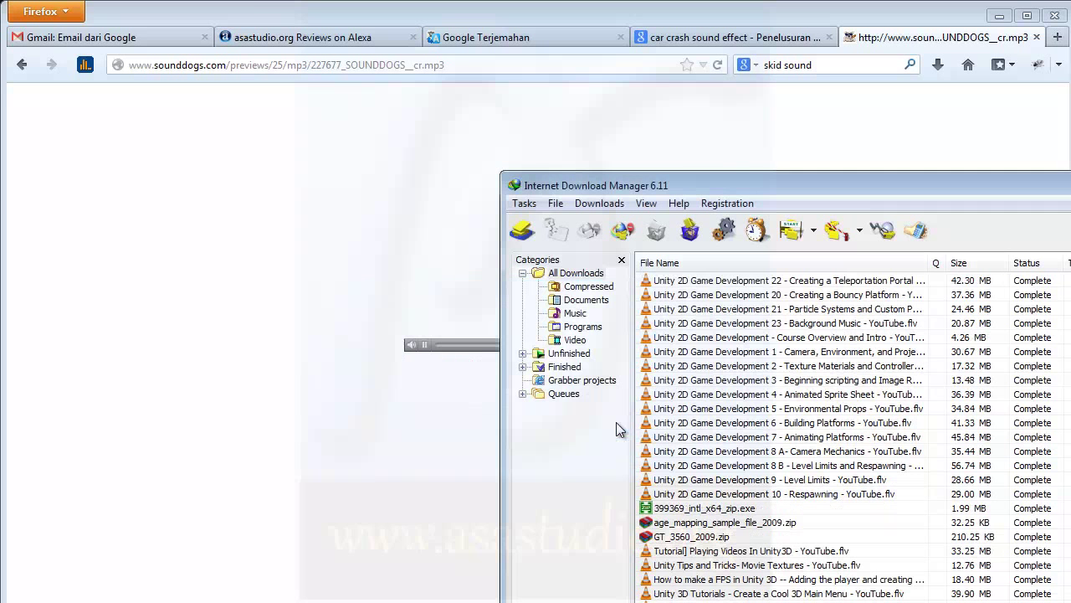
# Step: Return to the crash results list and briefly preview the Bus Crashes sound
pyautogui.click(691, 37)
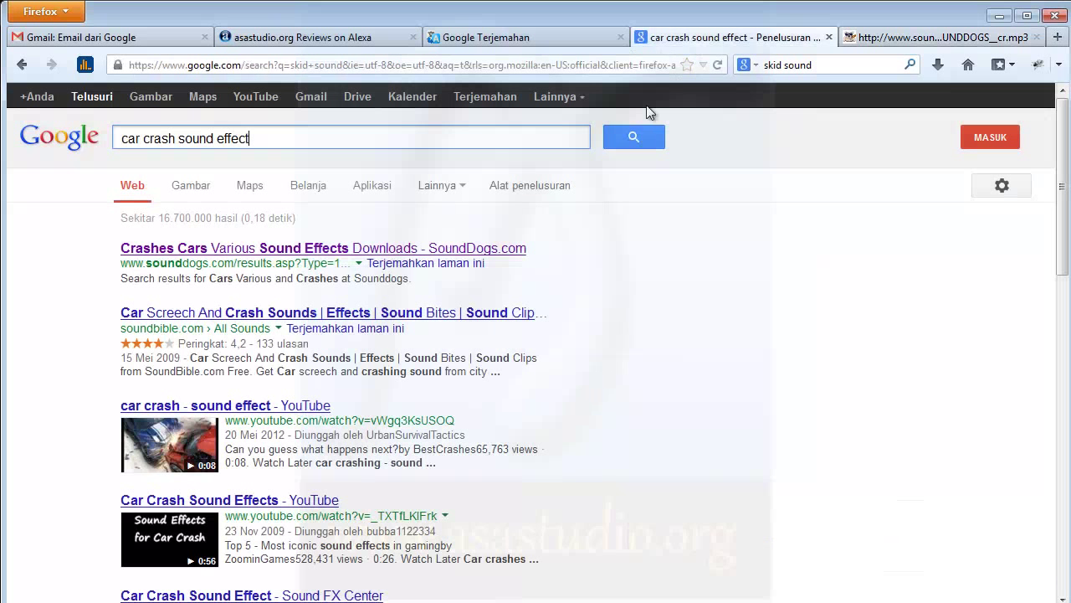
pyautogui.click(886, 37)
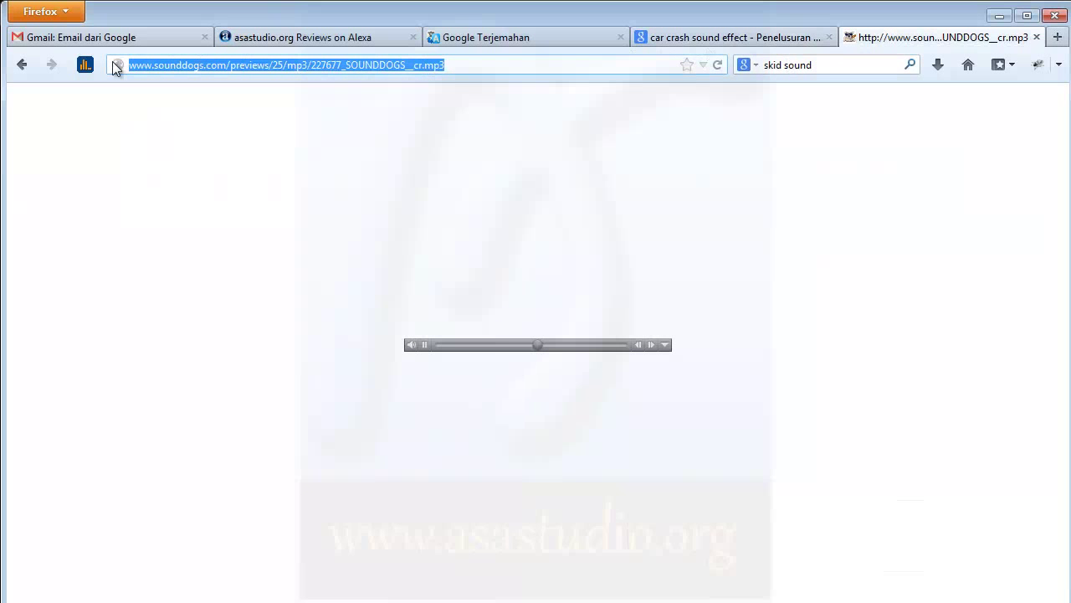
pyautogui.click(22, 67)
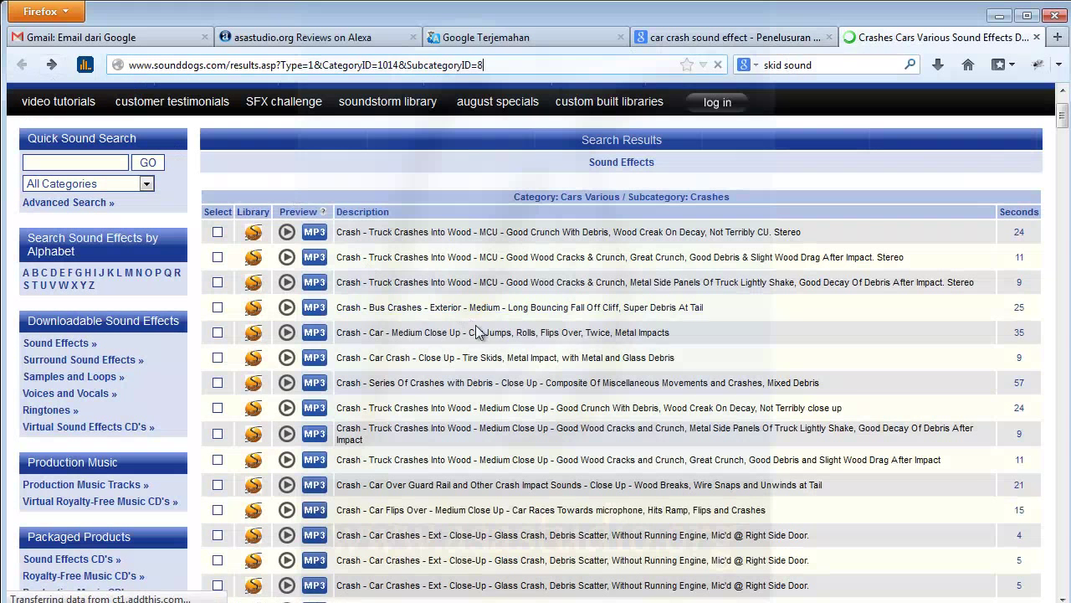
pyautogui.scroll(-2, 461, 392)
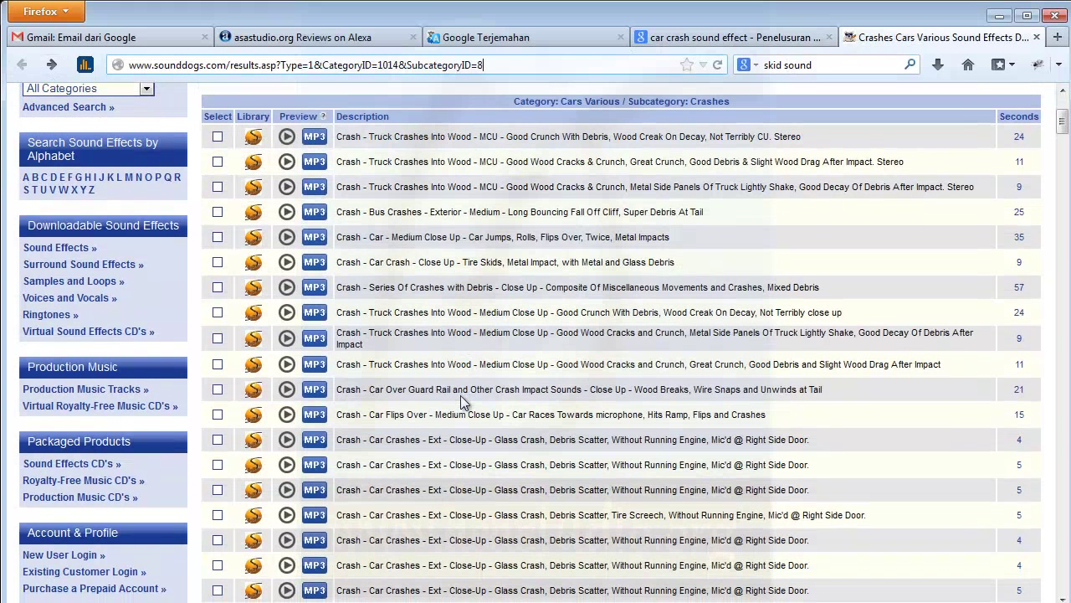
pyautogui.click(287, 212)
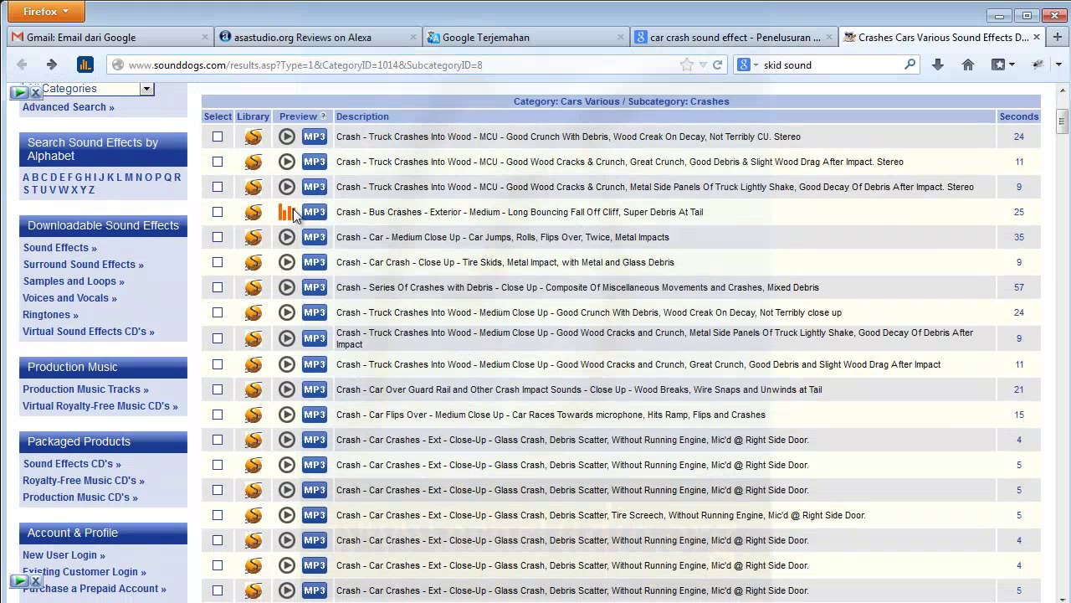
pyautogui.click(291, 216)
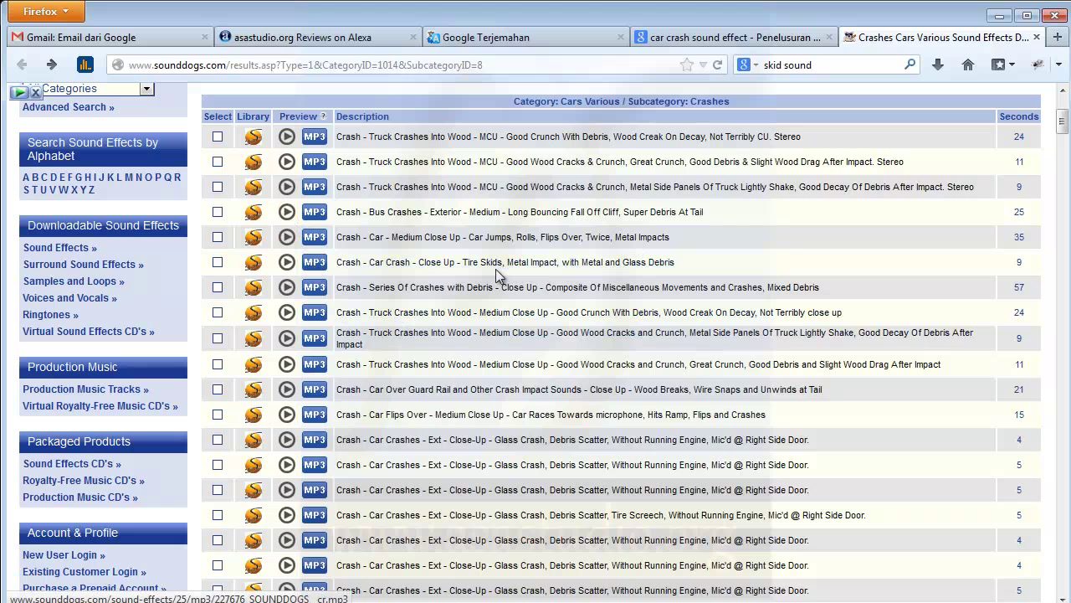
# Step: Open the Car Crash – Tire Skids MP3 preview (227676_SOUNDDOGS__cr.mp3) in a new tab
pyautogui.rightClick(314, 262)
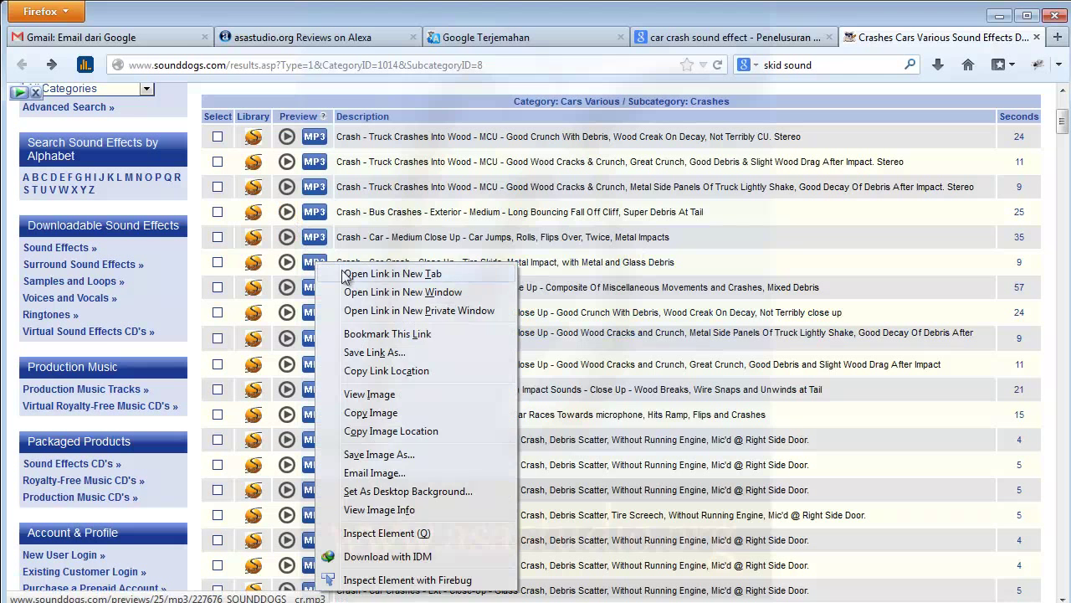
pyautogui.click(360, 274)
pyautogui.click(917, 38)
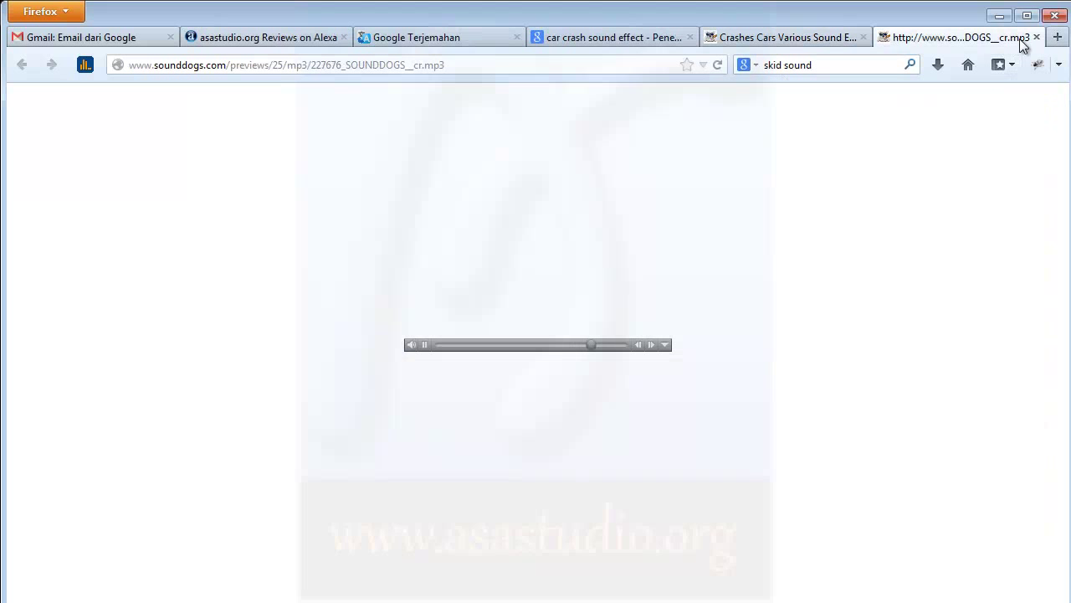
# Step: Copy the Tire Skids MP3 preview's web address
pyautogui.click(487, 69)
pyautogui.rightClick(287, 66)
pyautogui.click(332, 119)
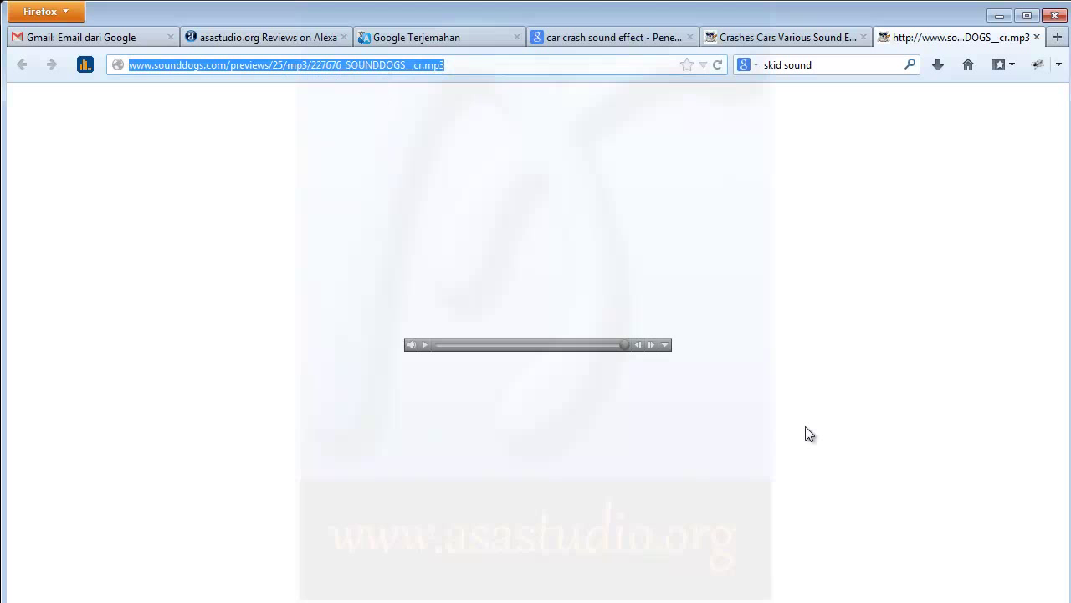
# Step: Download the Tire Skids MP3 via IDM into Assets\Audio, then go back to the crash results
pyautogui.hotkey('alt', 'Tab')
pyautogui.click(522, 230)
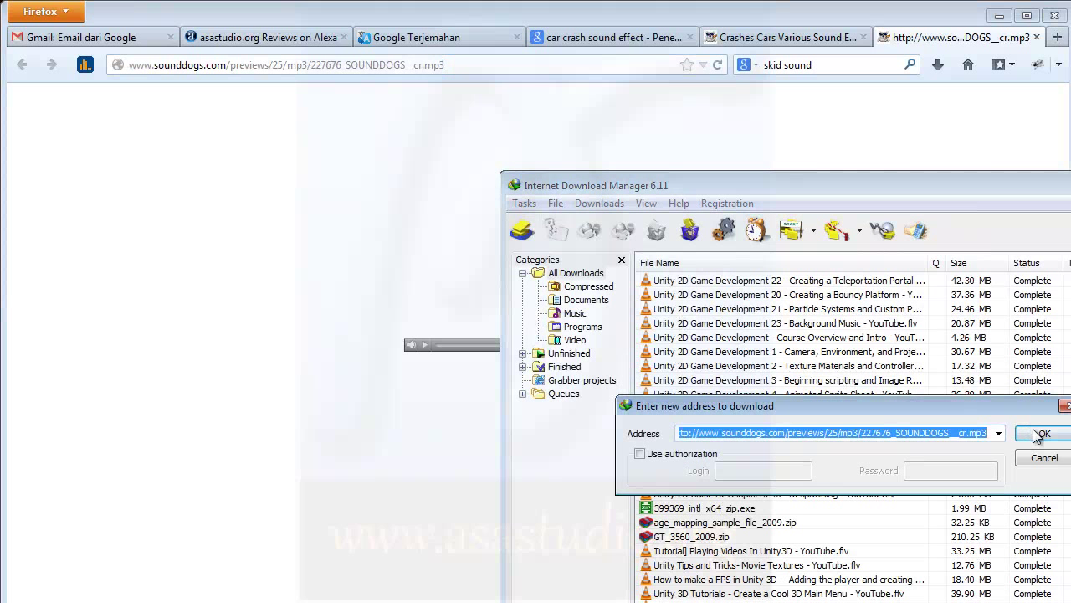
pyautogui.click(1035, 433)
pyautogui.click(718, 358)
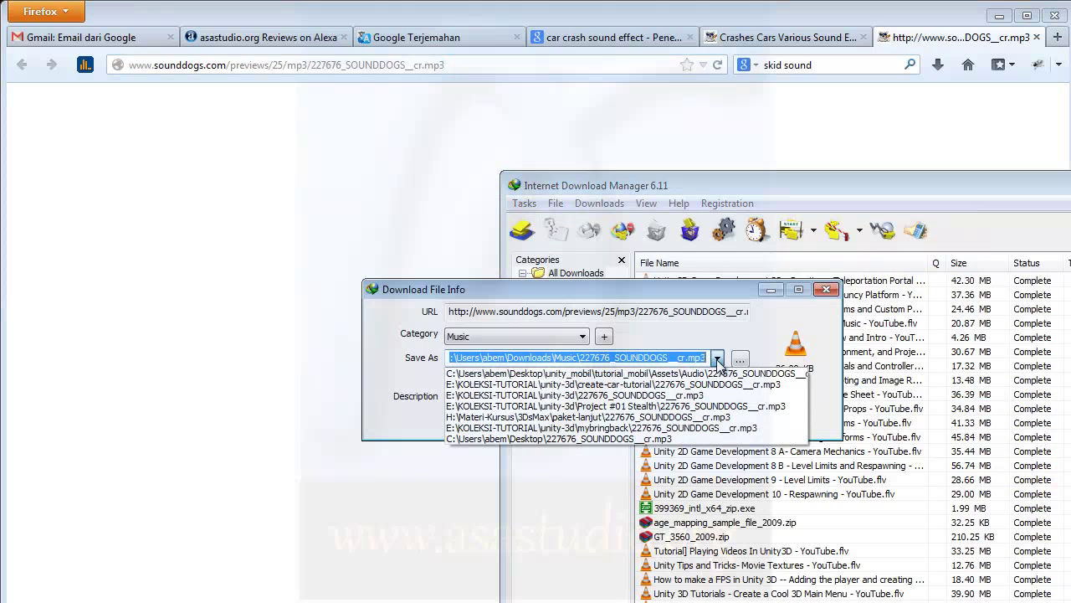
pyautogui.click(720, 374)
pyautogui.click(636, 426)
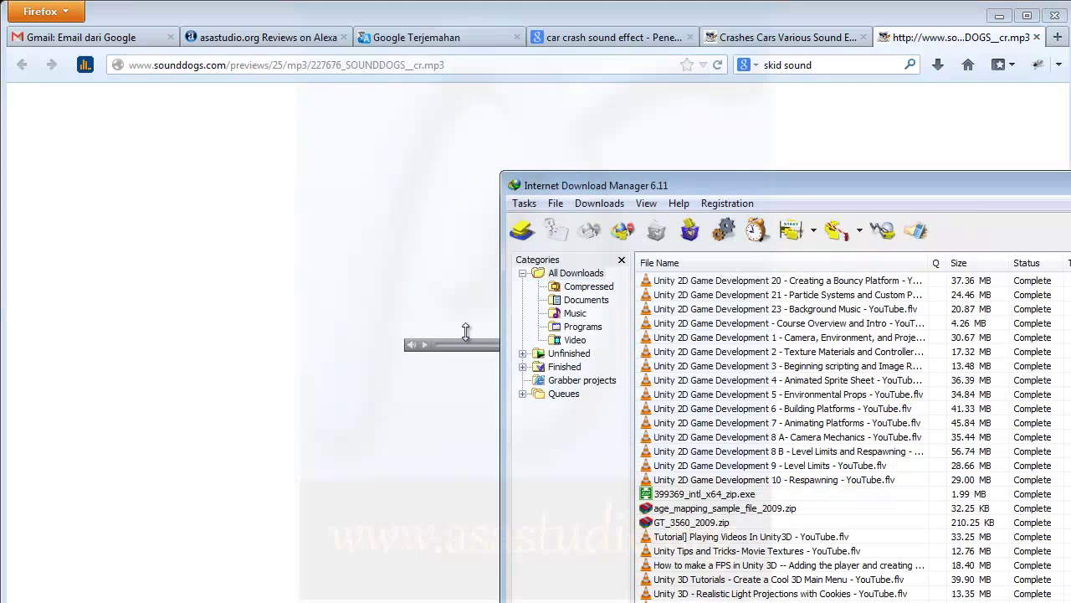
pyautogui.click(764, 37)
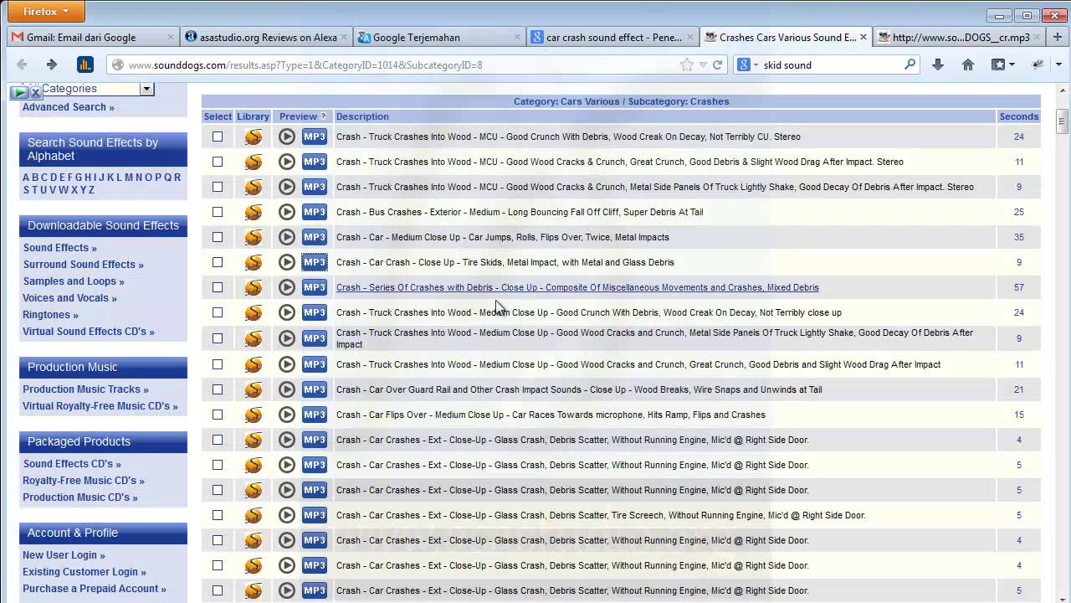
# Step: Download the Hard Impact, Rattle, Slightly Hollow Sound MP3 via IDM into Assets\Audio
pyautogui.scroll(-1, 478, 333)
pyautogui.scroll(-1, 479, 333)
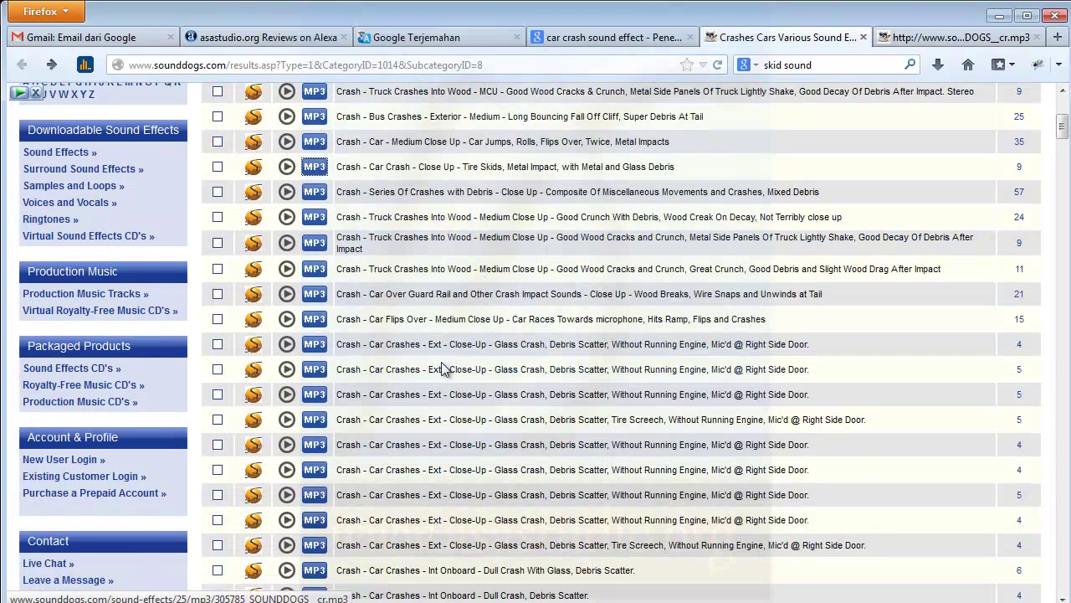
pyautogui.scroll(-10, 578, 393)
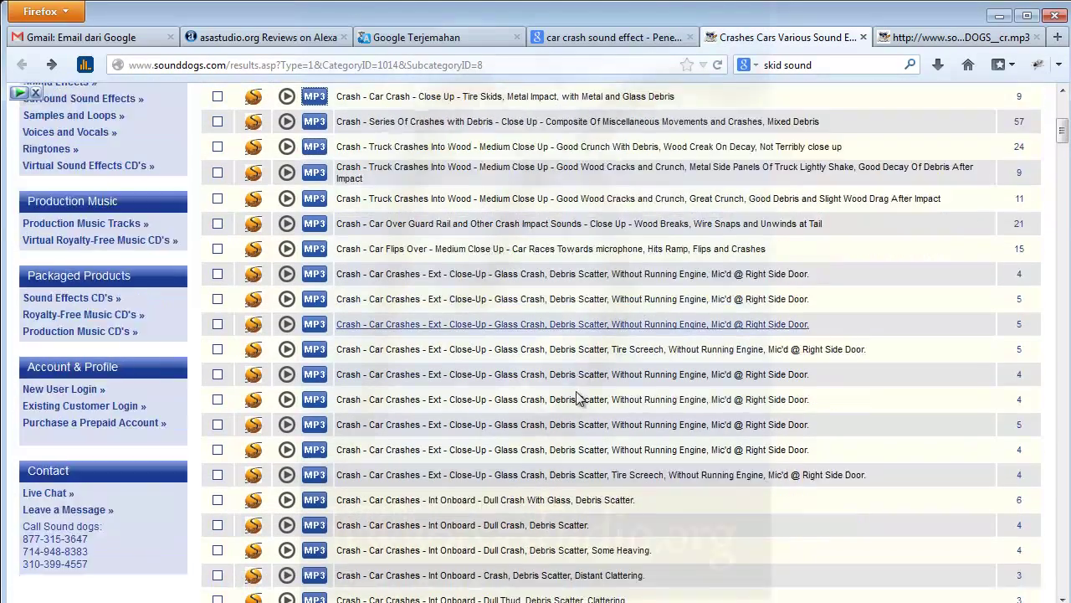
pyautogui.scroll(-5, 577, 404)
pyautogui.scroll(-3, 577, 403)
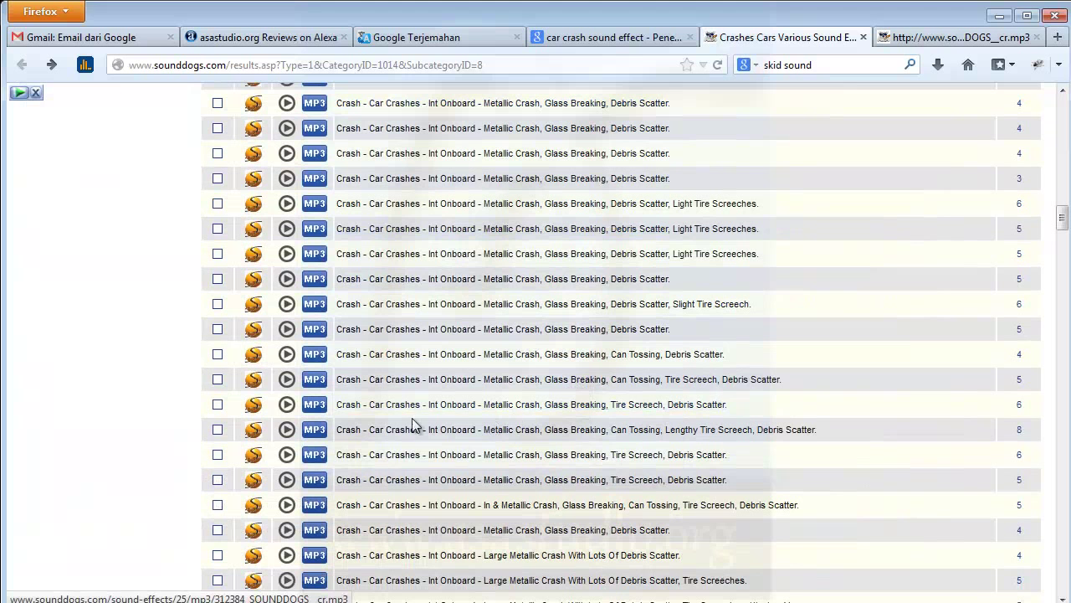
pyautogui.scroll(-2, 428, 420)
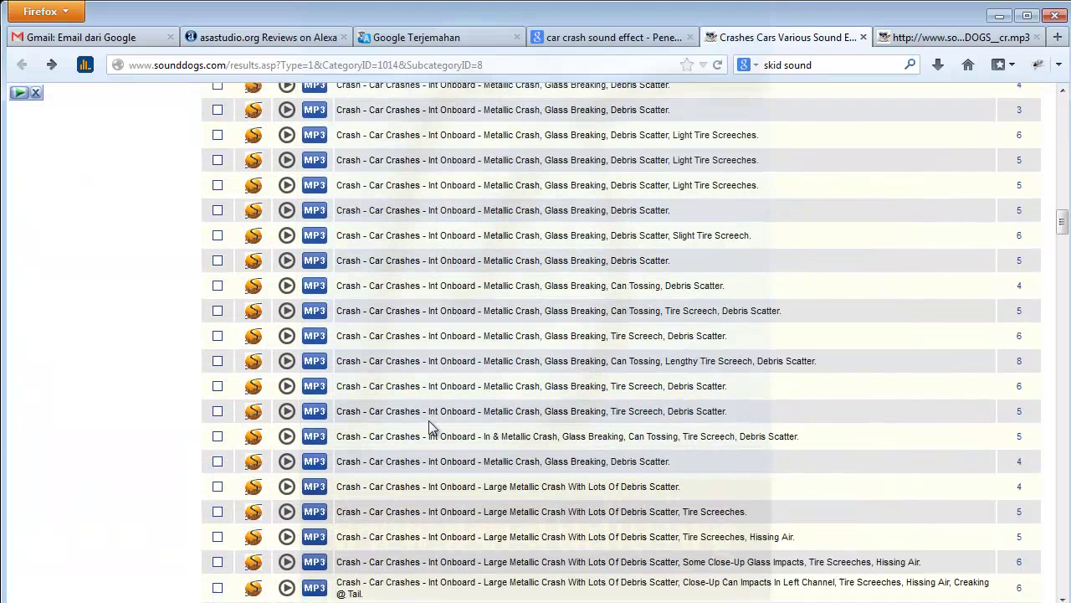
pyautogui.scroll(-8, 428, 420)
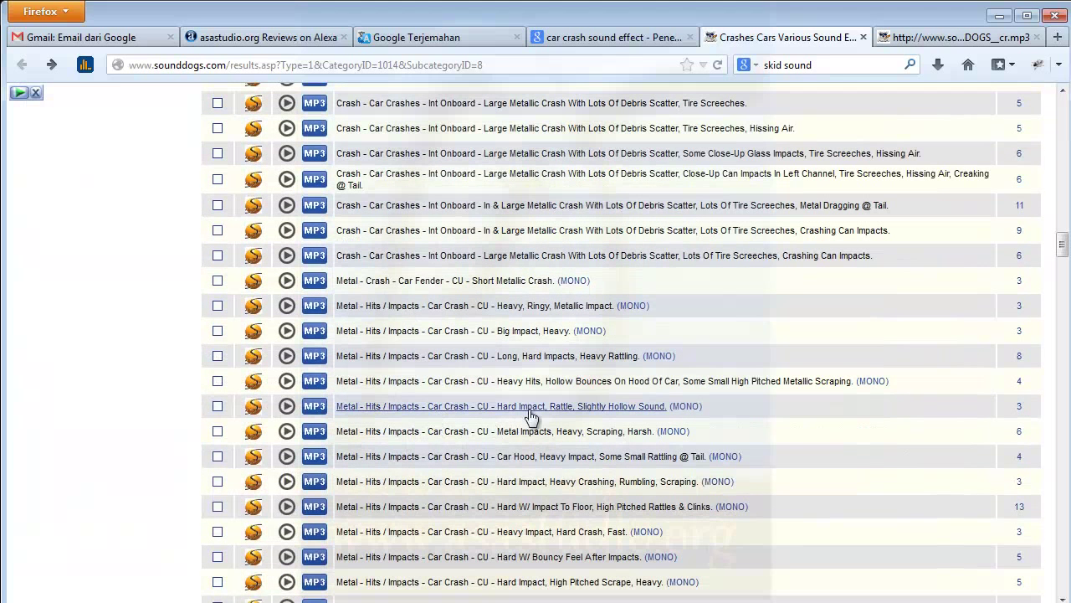
pyautogui.rightClick(310, 406)
pyautogui.click(347, 416)
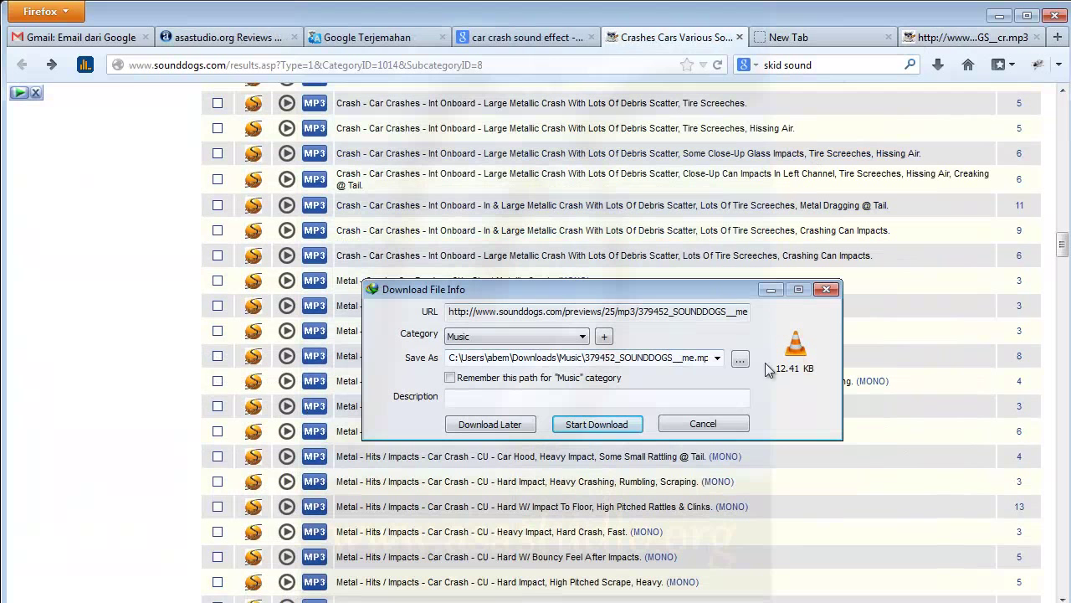
pyautogui.click(717, 357)
pyautogui.click(712, 374)
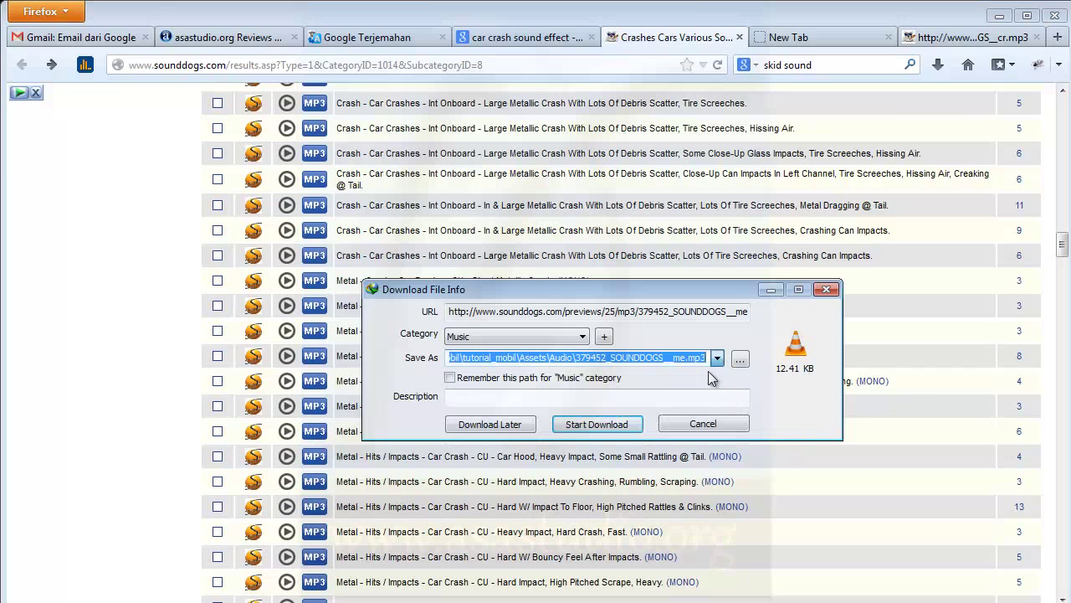
pyautogui.click(592, 430)
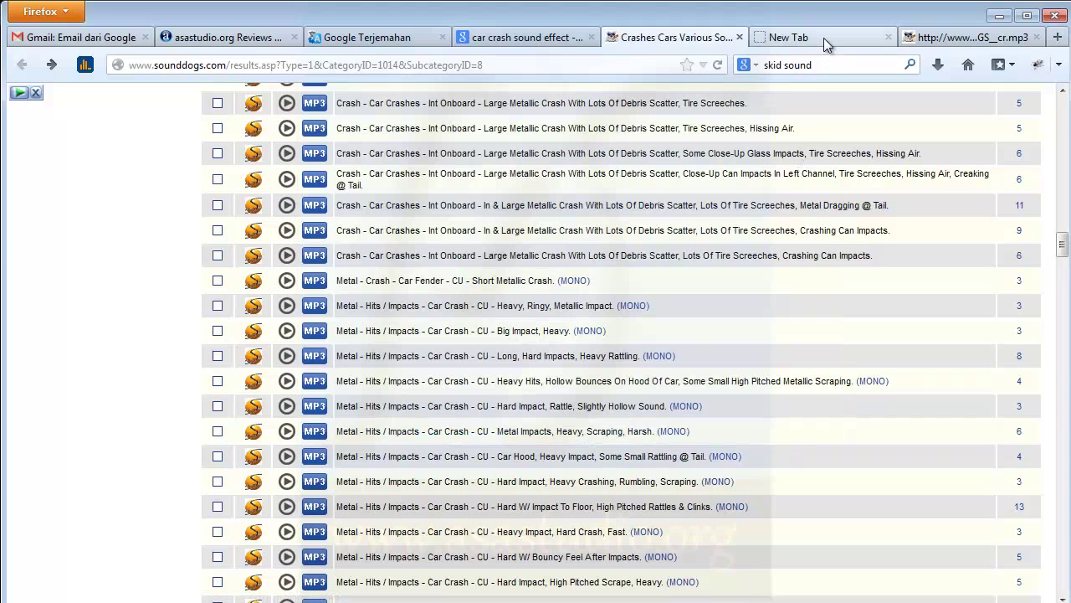
# Step: Dismiss the duplicate-download warnings, close extra tabs, and play the Hard Impact, Rattle preview
pyautogui.click(823, 37)
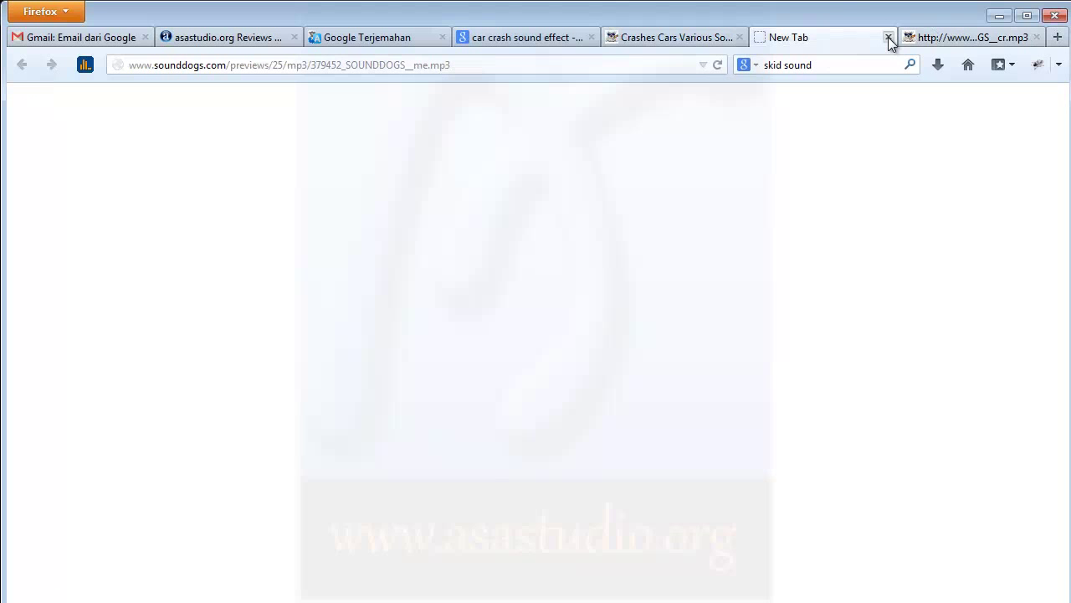
pyautogui.click(889, 37)
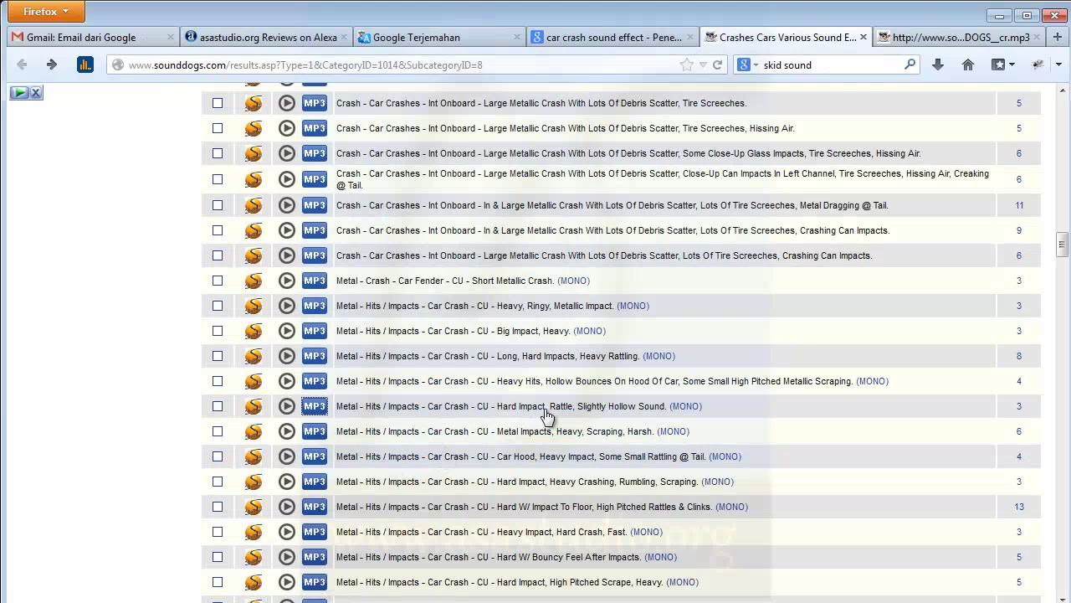
pyautogui.click(316, 407)
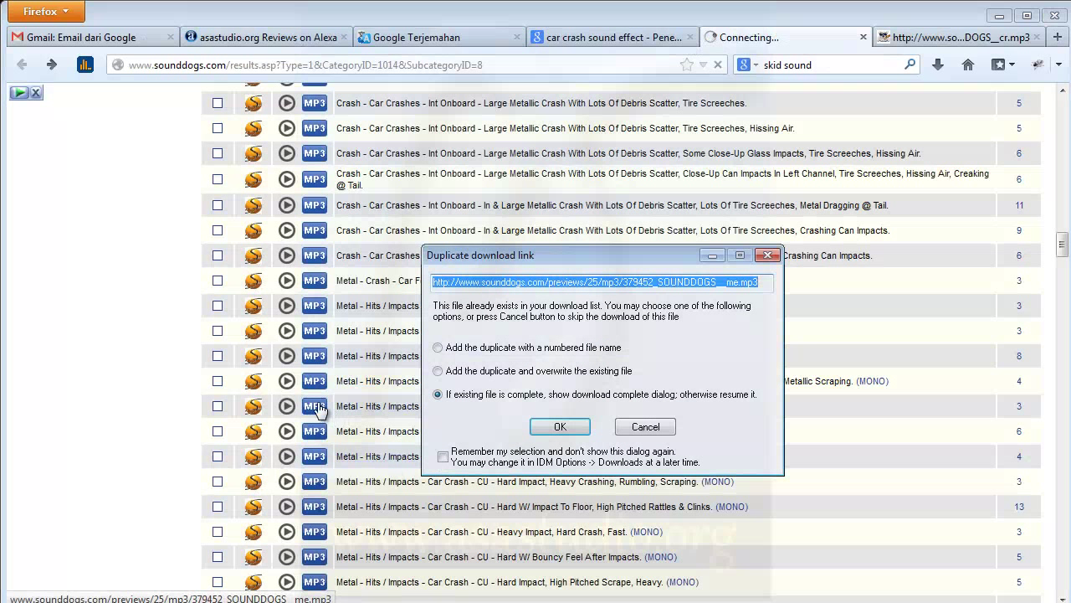
pyautogui.click(649, 429)
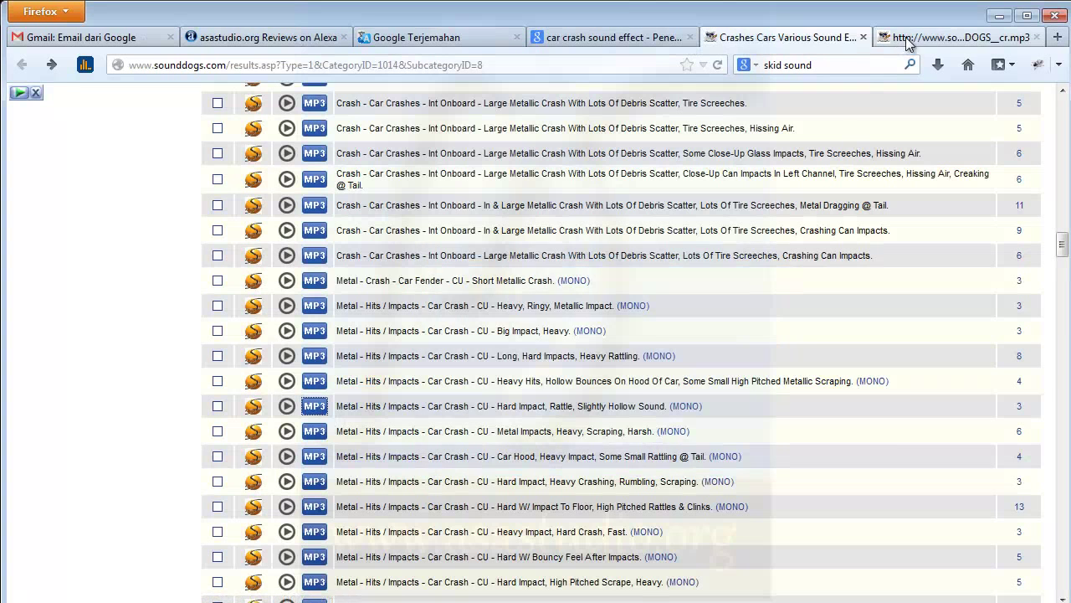
pyautogui.click(908, 39)
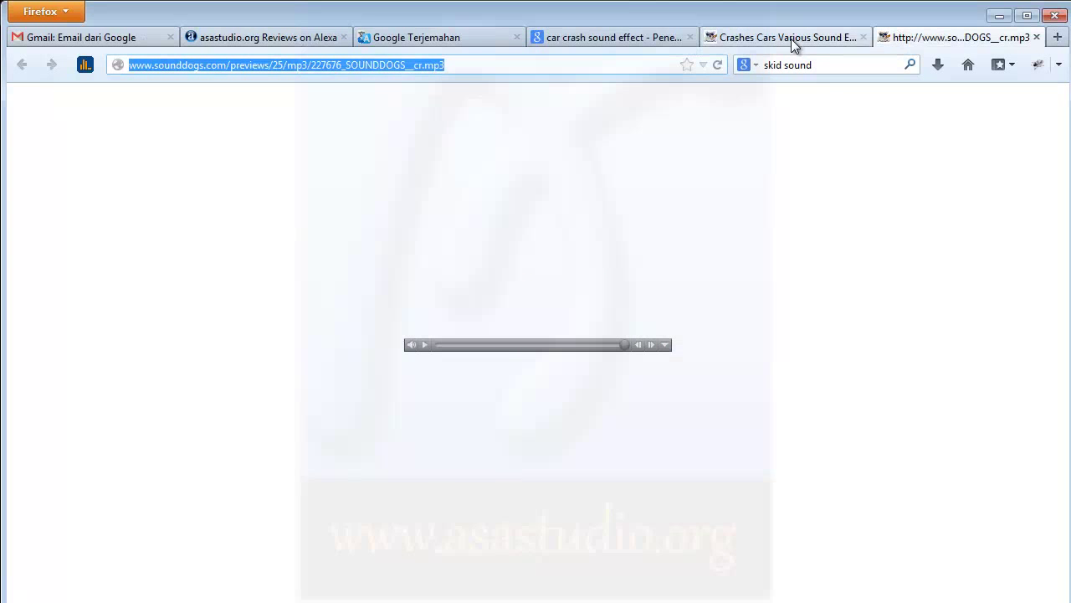
pyautogui.click(791, 38)
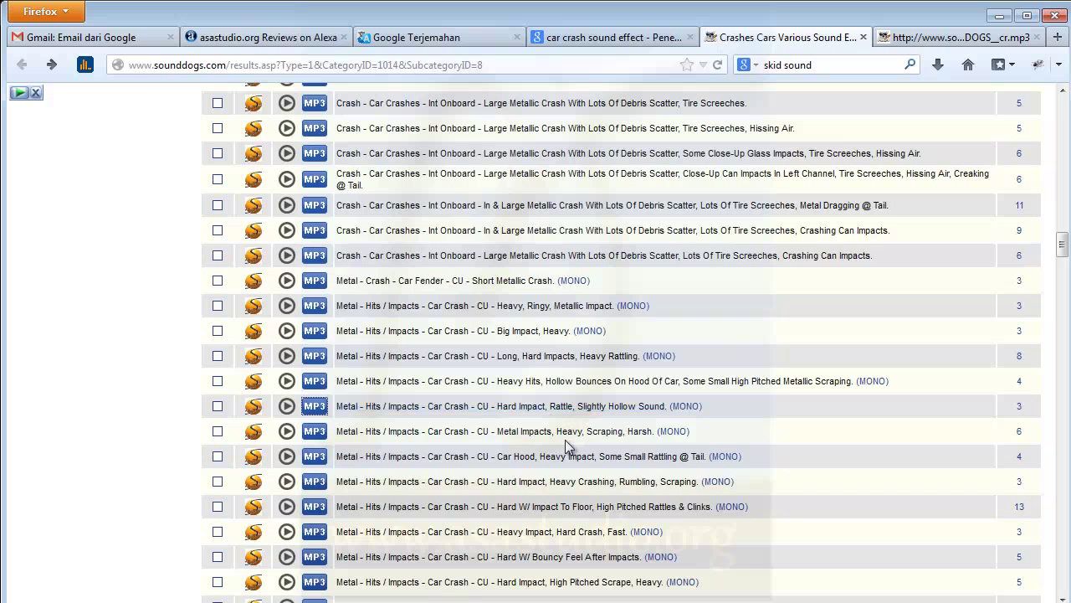
pyautogui.rightClick(315, 416)
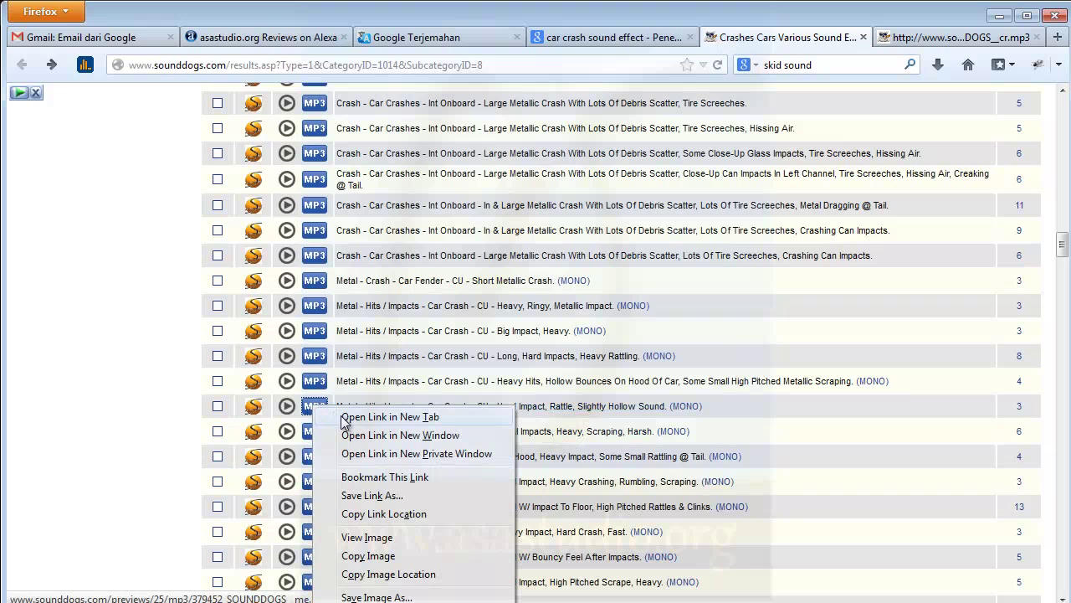
pyautogui.click(390, 417)
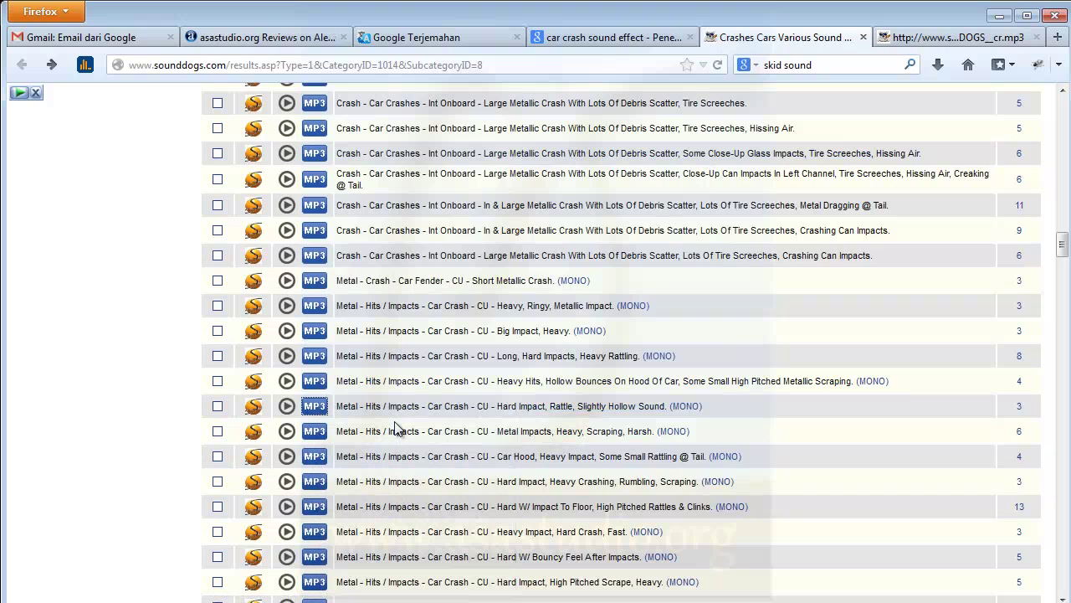
pyautogui.click(769, 254)
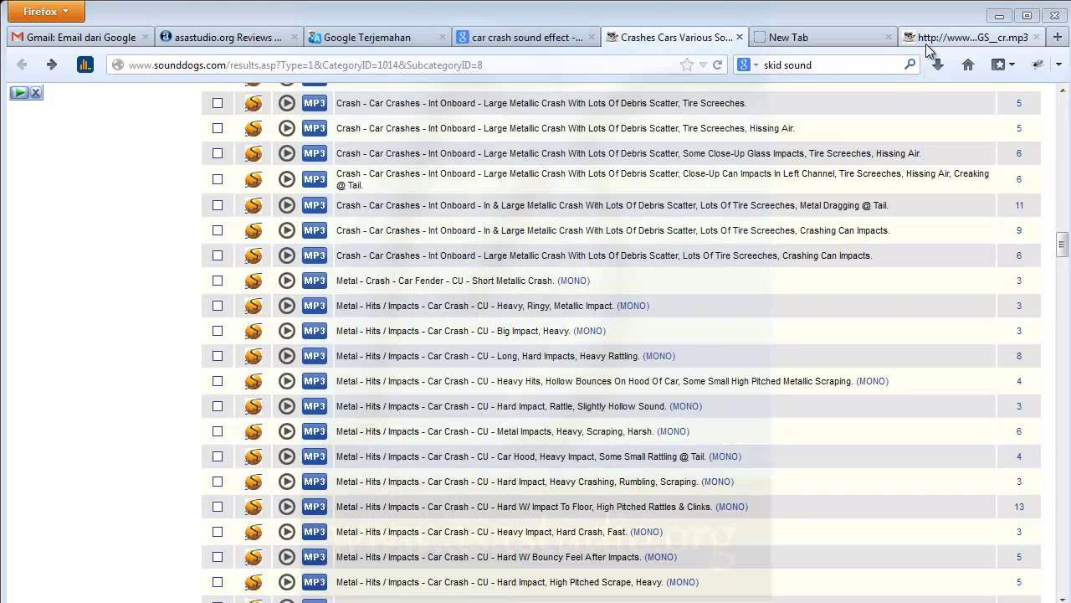
pyautogui.click(889, 38)
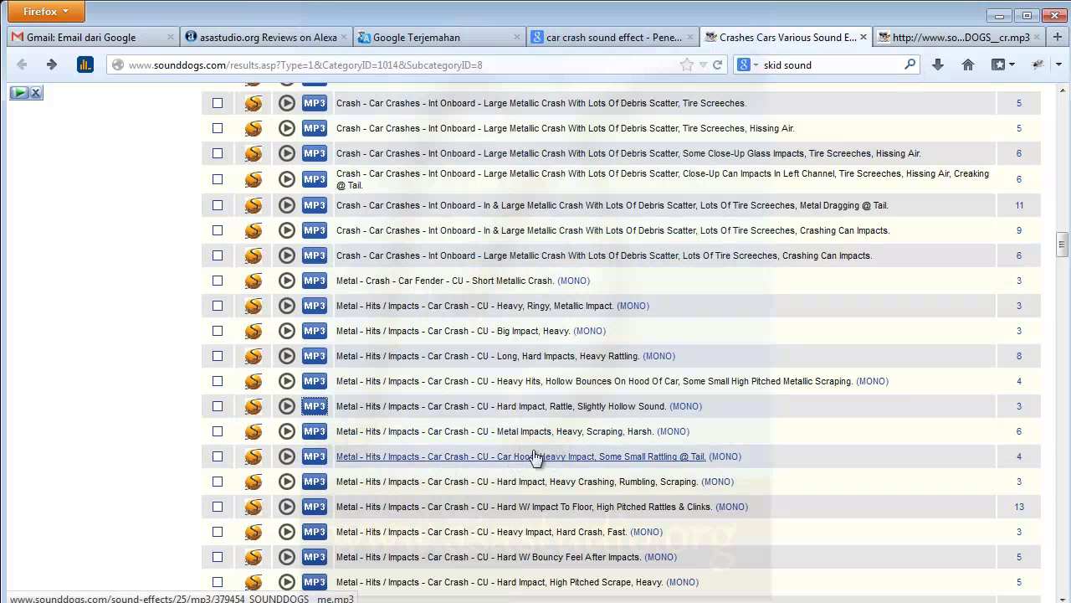
pyautogui.click(291, 406)
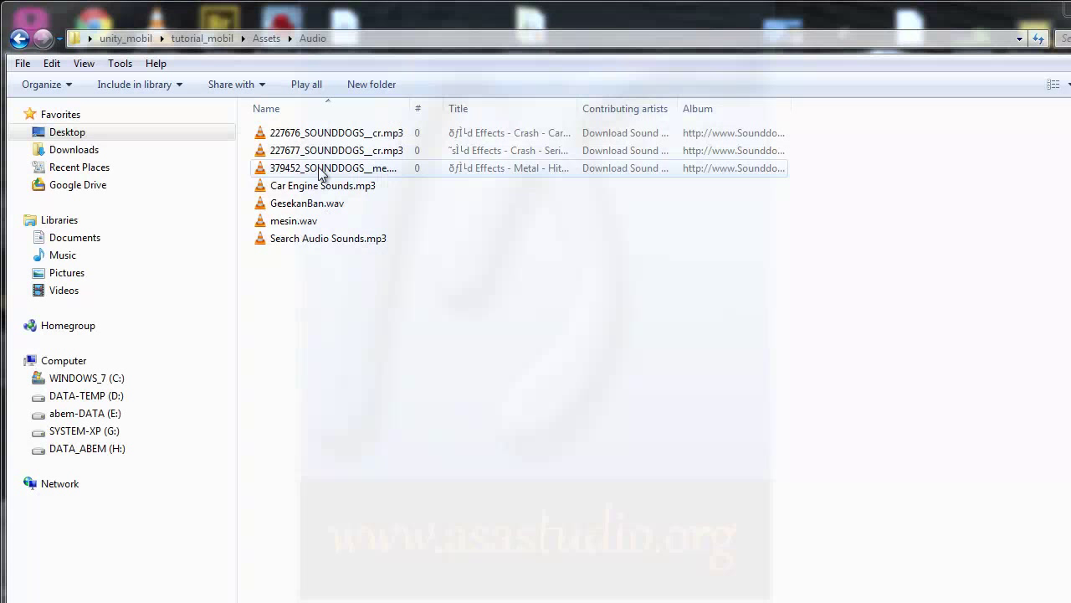
# Step: Audition 379452_SOUNDDOGS in VLC, then return to the Audio folder and the Start menu
pyautogui.click(321, 172)
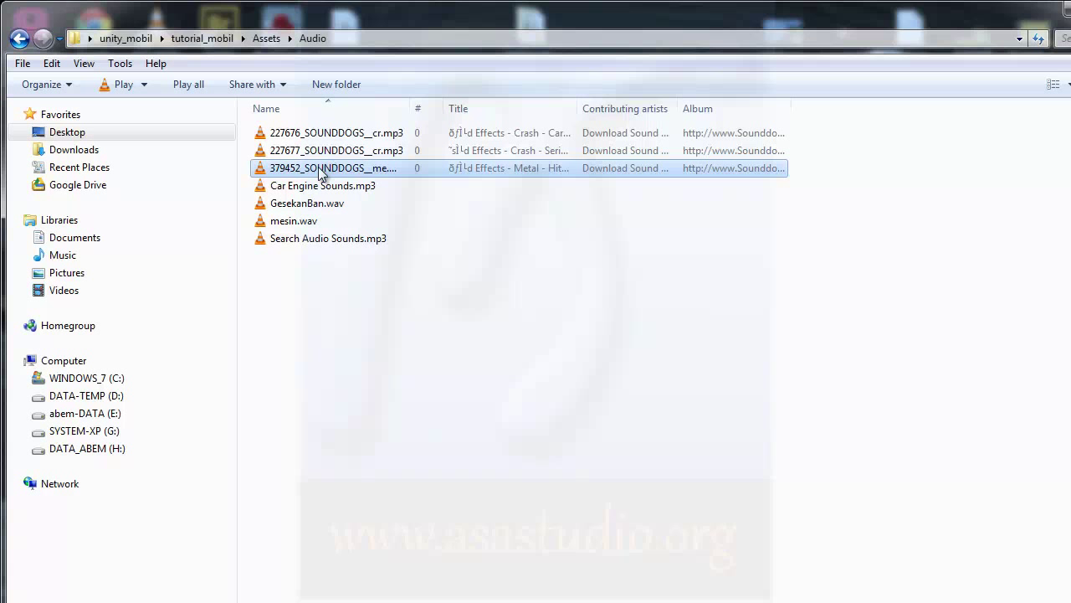
pyautogui.doubleClick(320, 170)
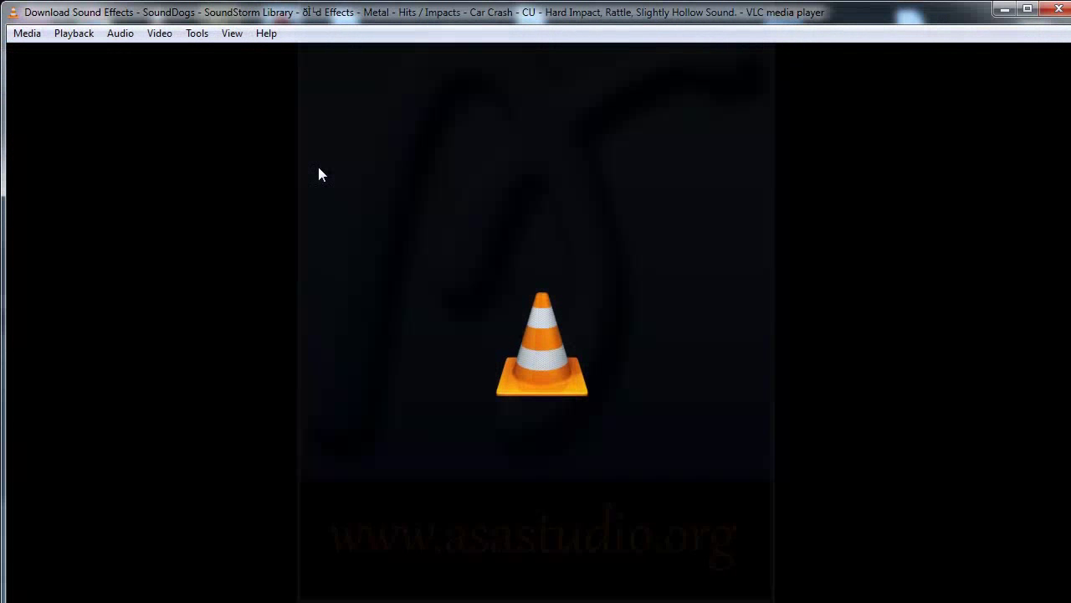
pyautogui.moveTo(1061, 418); pyautogui.dragTo(611, 343)
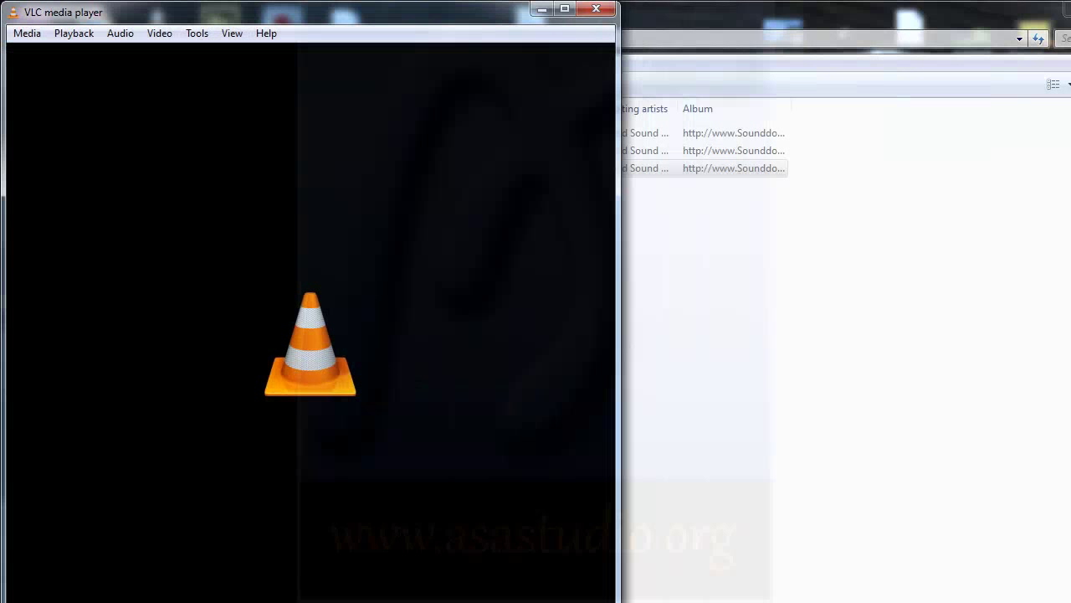
pyautogui.click(649, 138)
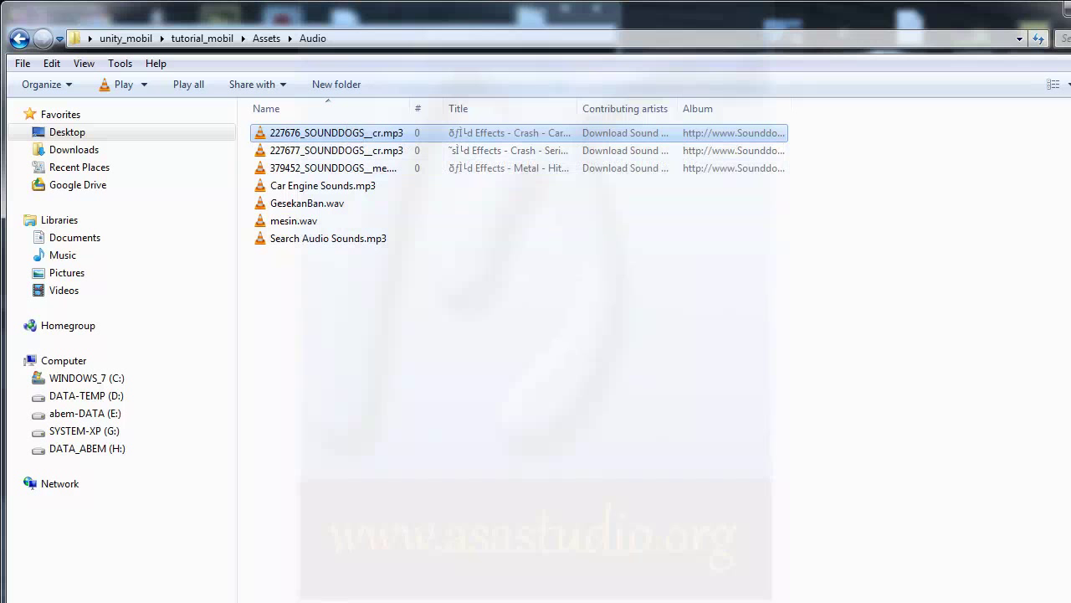
pyautogui.press('super')
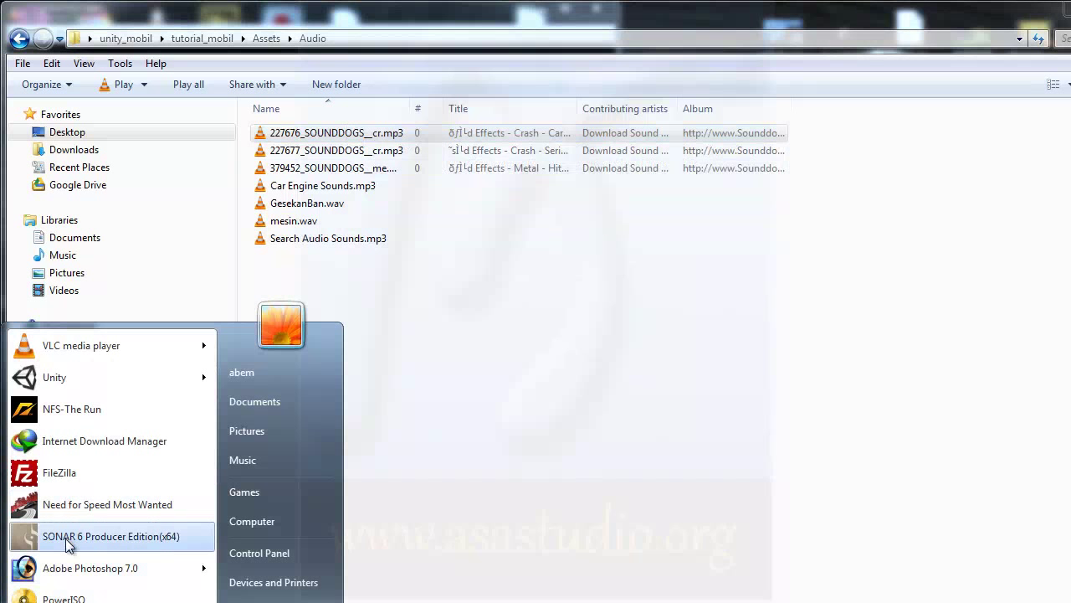
# Step: Open tutorial.cwp in SONAR and add a soloed Track 1 routed to the audio interface
pyautogui.click(69, 540)
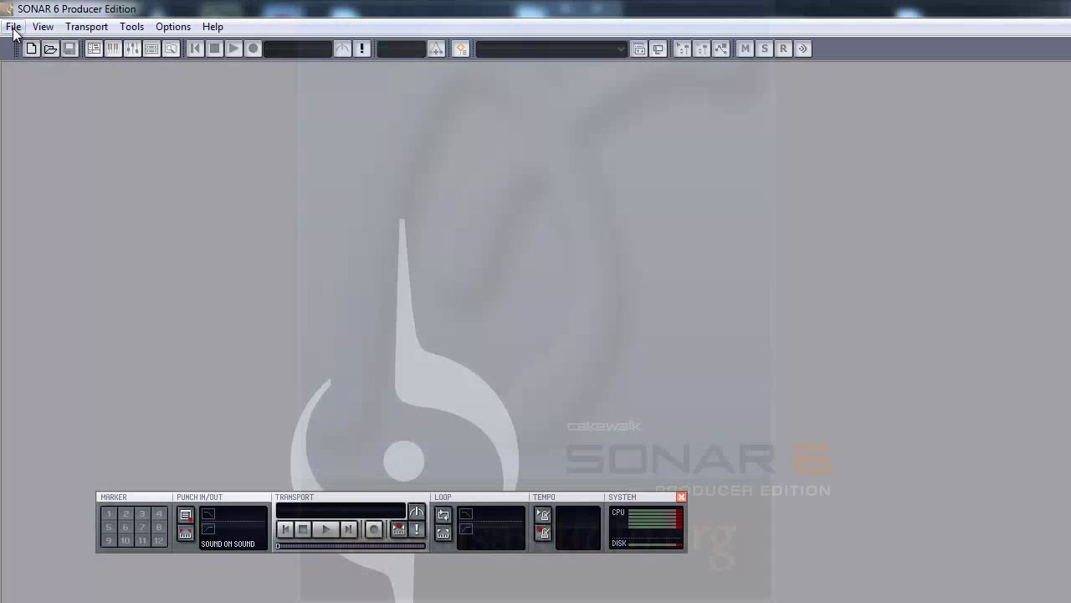
pyautogui.click(12, 26)
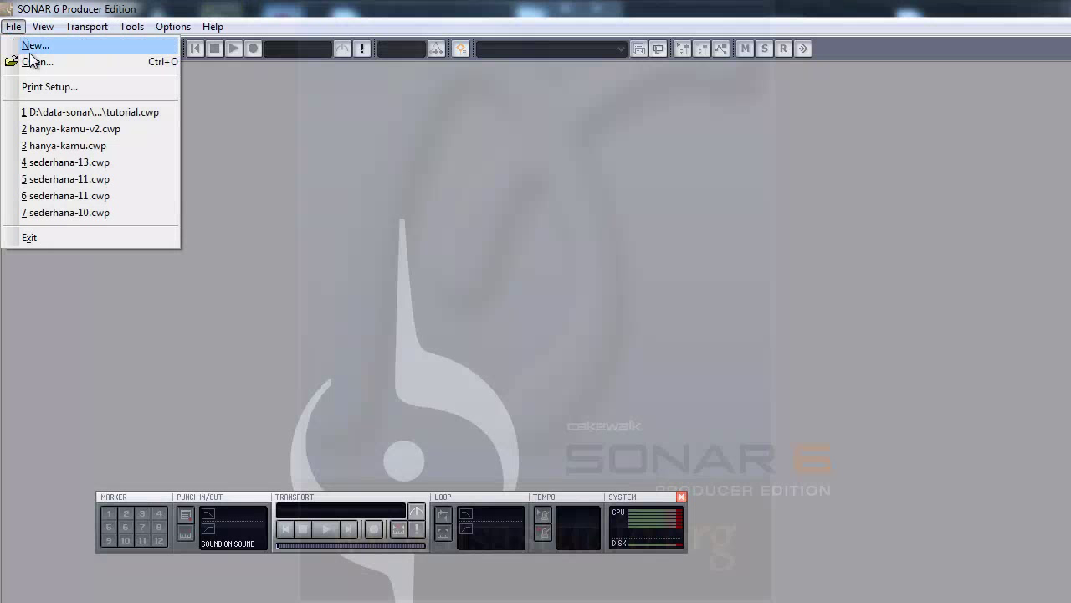
pyautogui.click(34, 112)
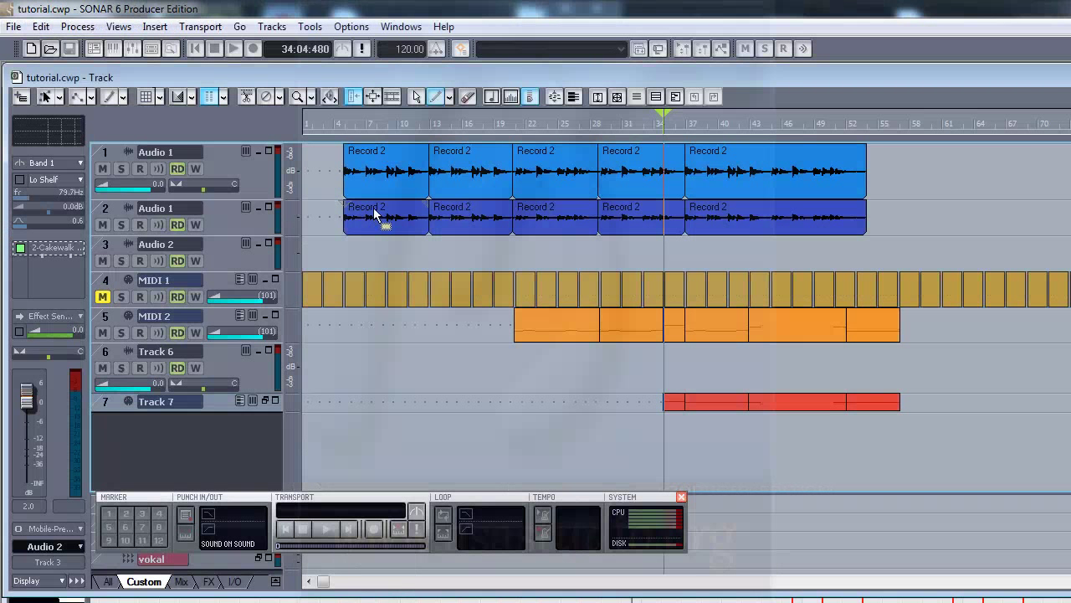
pyautogui.rightClick(109, 153)
pyautogui.click(132, 164)
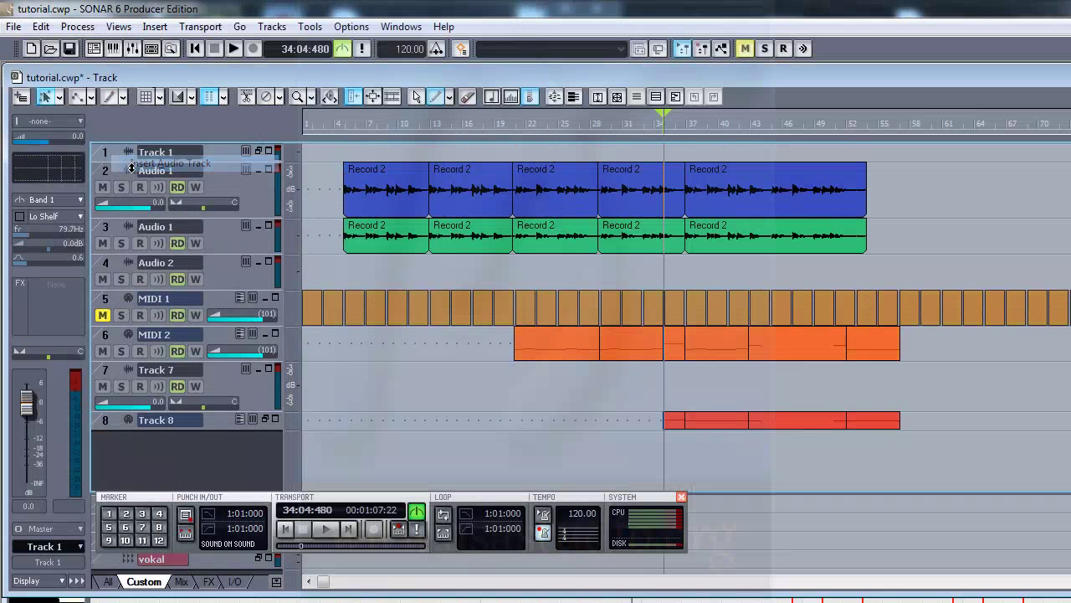
pyautogui.moveTo(167, 161); pyautogui.dragTo(168, 209)
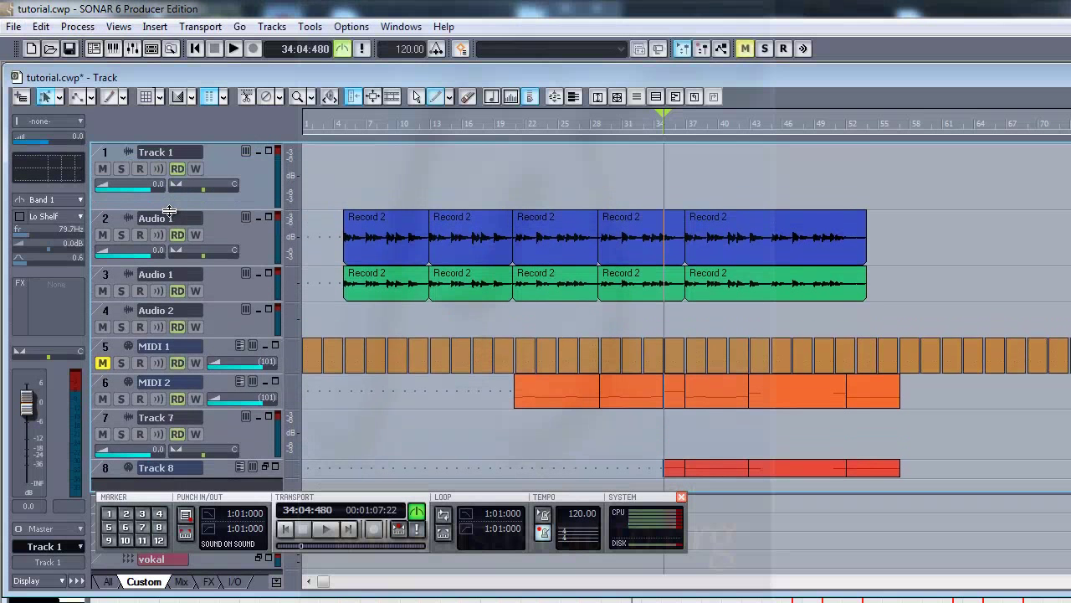
pyautogui.click(121, 168)
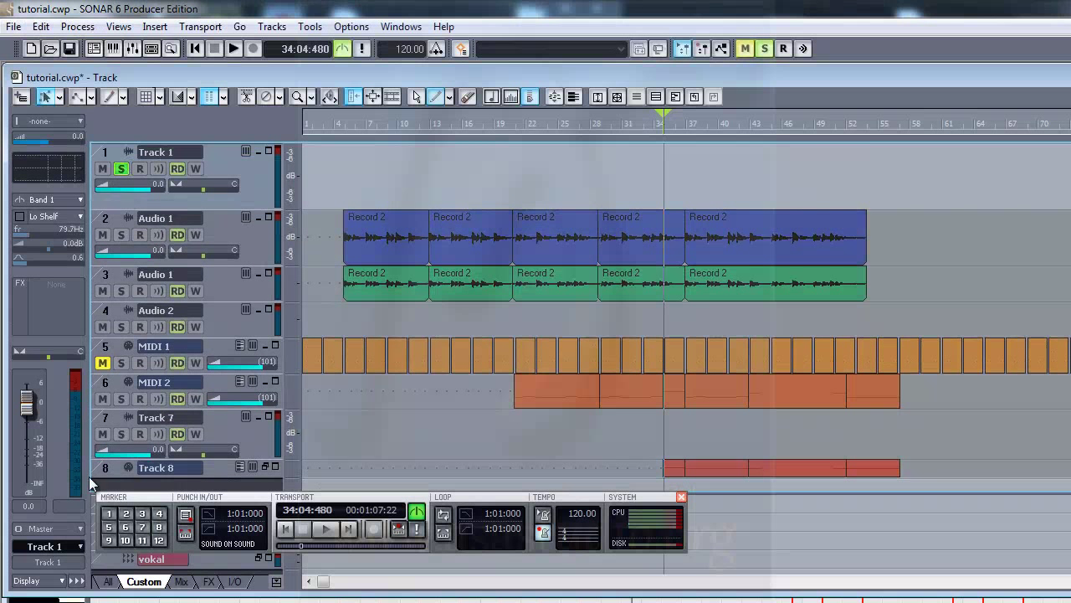
pyautogui.click(80, 529)
pyautogui.click(142, 564)
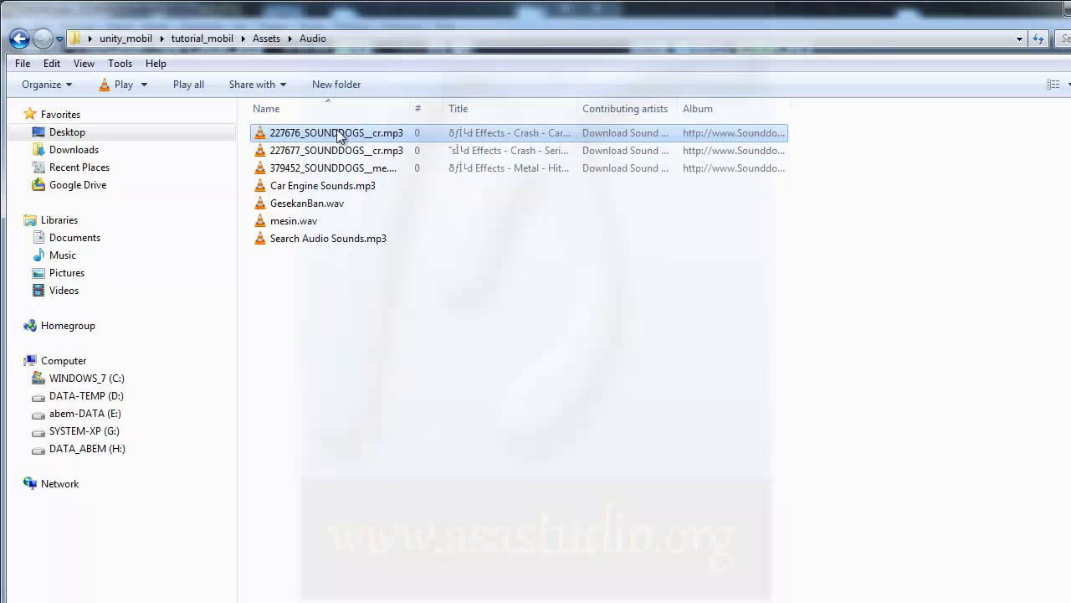
# Step: Place the 227676 crash clip on Track 1, trim it to the impact, and fade out its tail
pyautogui.moveTo(339, 137); pyautogui.dragTo(586, 601)
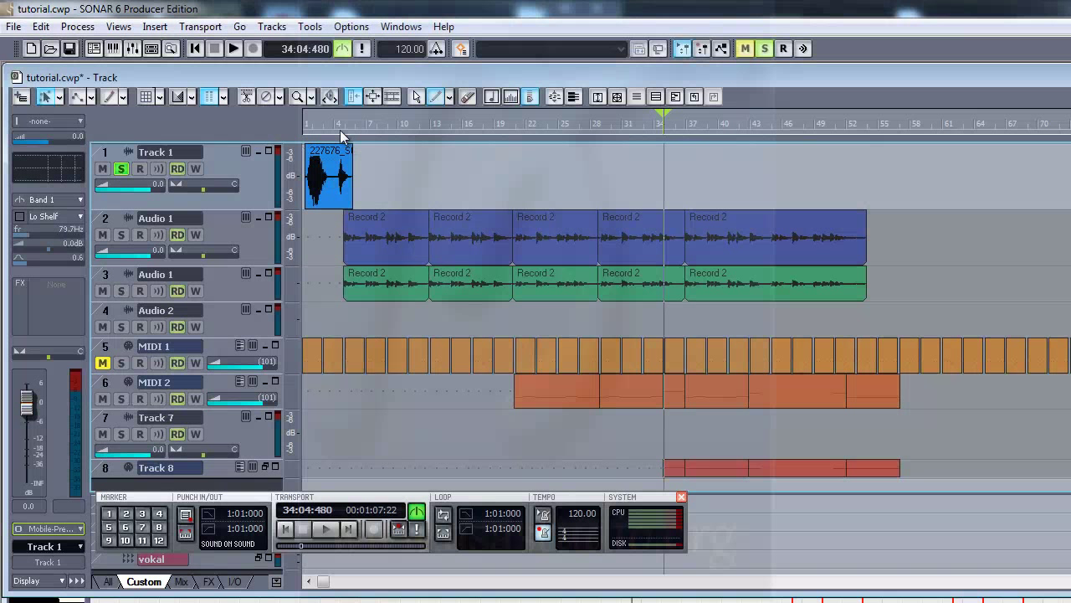
pyautogui.click(339, 139)
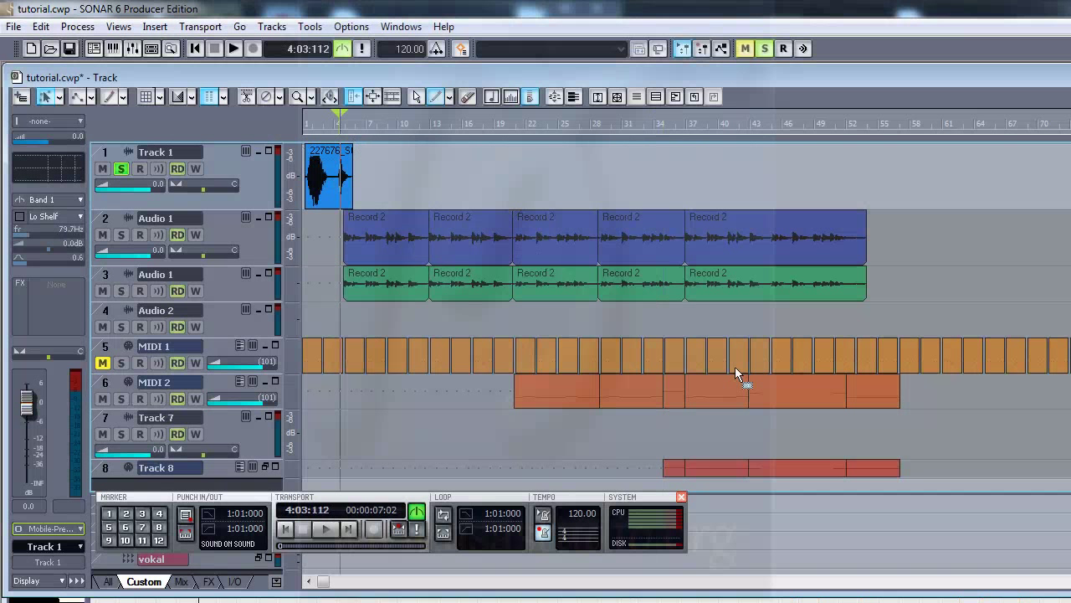
pyautogui.keyDown('ctrl'); pyautogui.scroll(2, 519, 289); pyautogui.keyUp('ctrl')
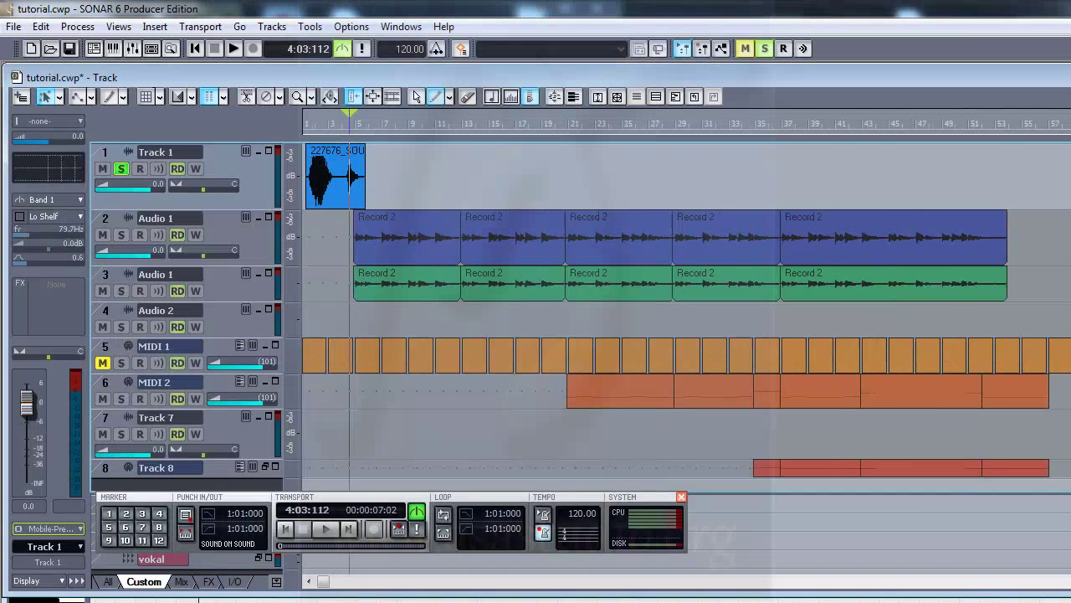
pyautogui.keyDown('ctrl'); pyautogui.scroll(2, 519, 289); pyautogui.keyUp('ctrl')
pyautogui.keyDown('ctrl'); pyautogui.scroll(2, 519, 289); pyautogui.keyUp('ctrl')
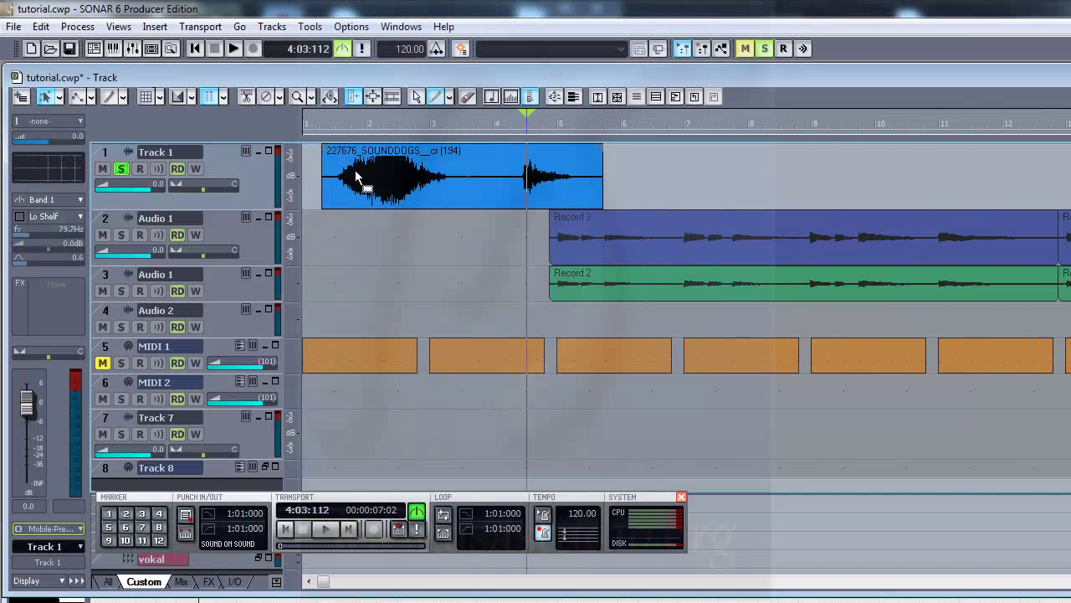
pyautogui.moveTo(323, 179); pyautogui.dragTo(518, 230)
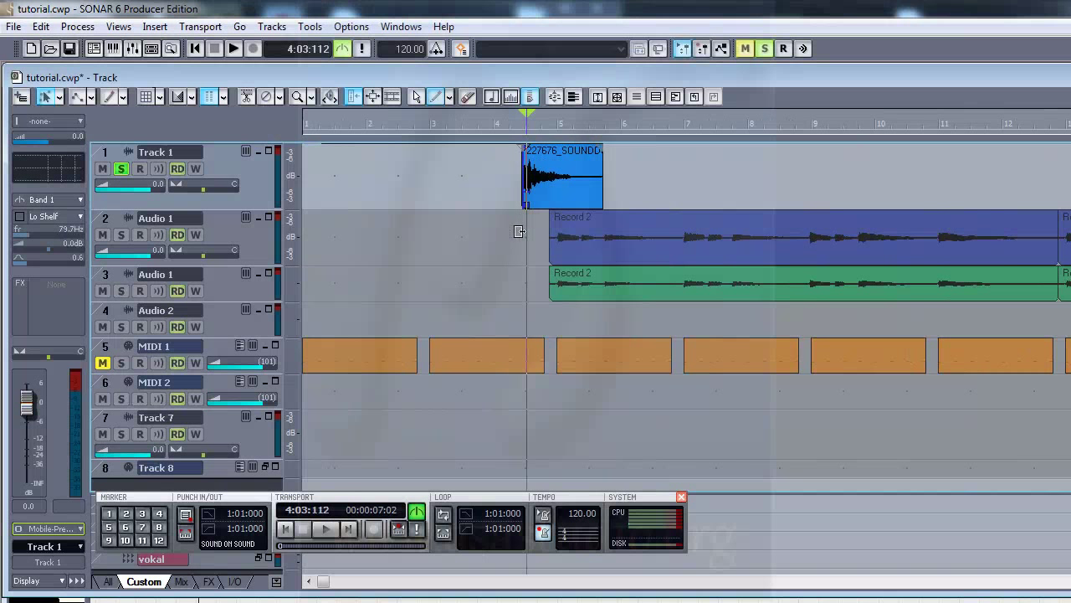
pyautogui.click(512, 125)
pyautogui.press('space')
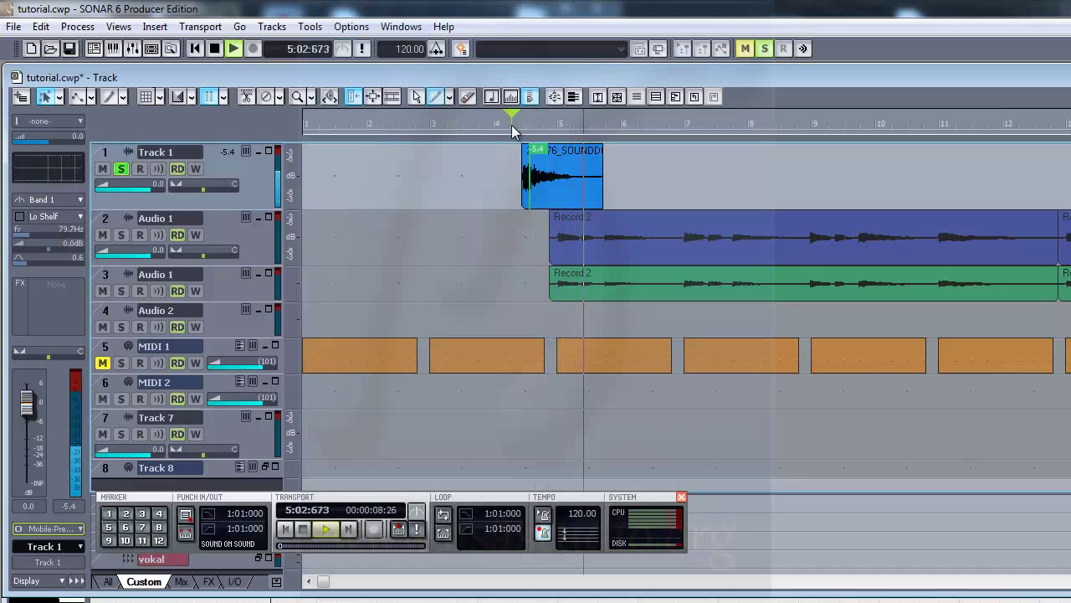
pyautogui.press('space')
pyautogui.moveTo(605, 175)
pyautogui.mouseDown()
pyautogui.moveTo(583, 175)
pyautogui.moveTo(569, 149)
pyautogui.mouseUp()
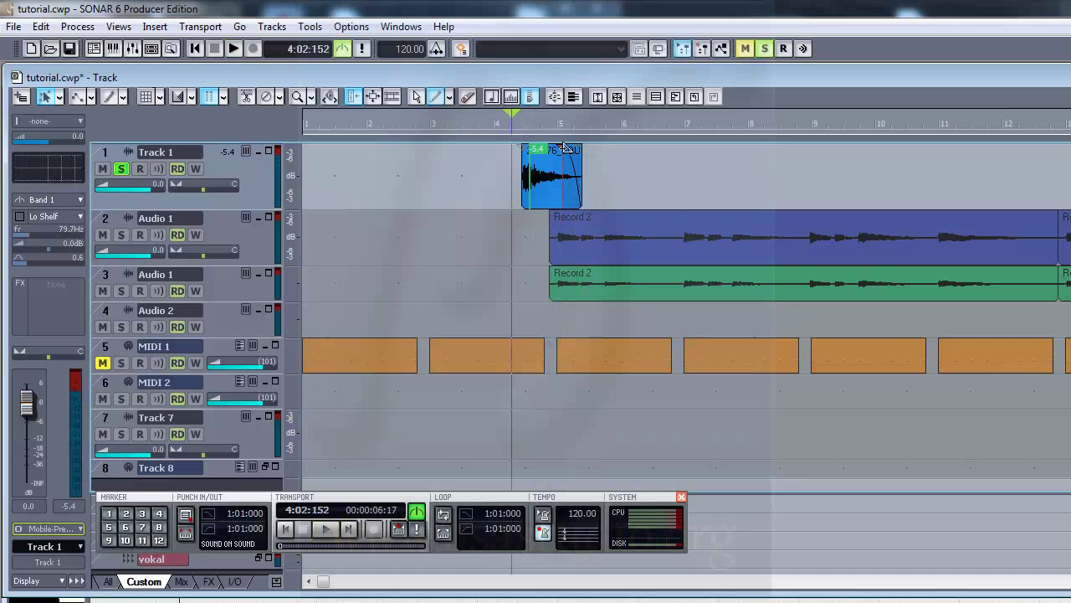
pyautogui.click(548, 179)
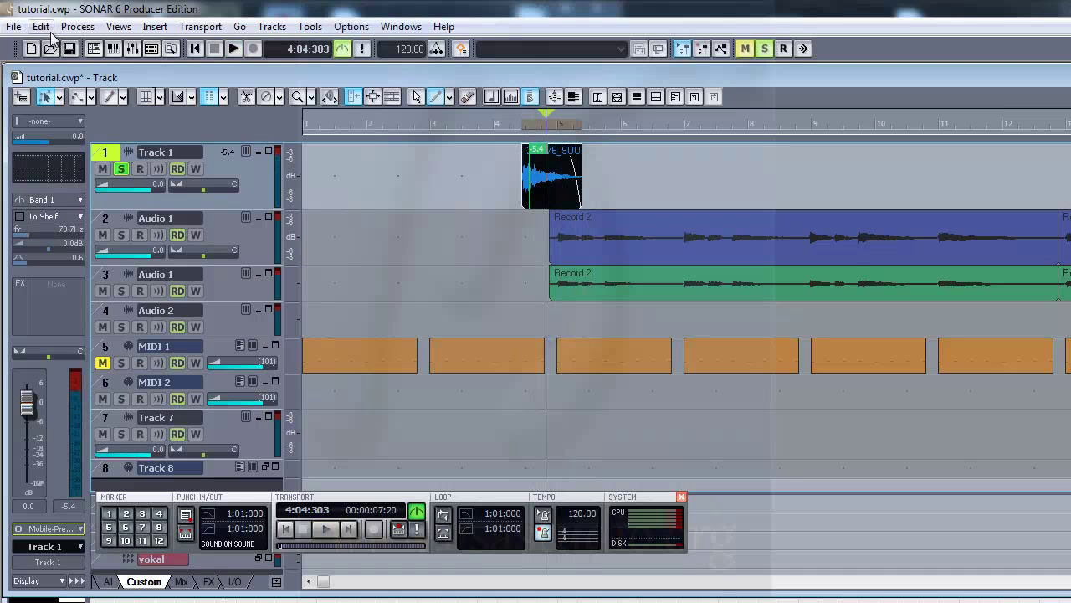
# Step: Export the trimmed clip as a Broadcast Wave named SuaraTabrakan into Audio, then quit SONAR
pyautogui.click(15, 26)
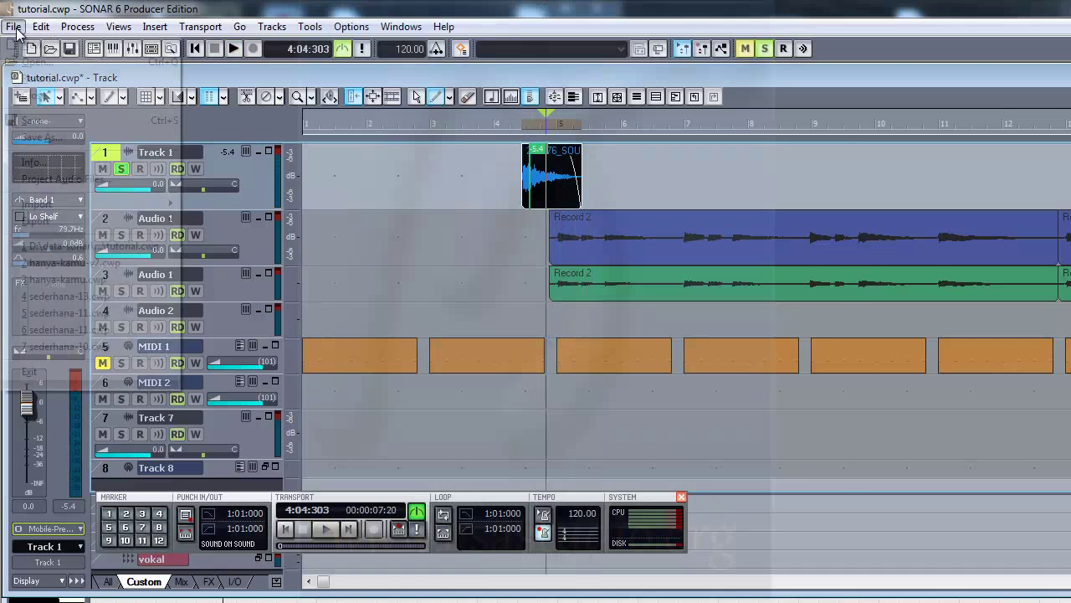
pyautogui.moveTo(64, 221)
pyautogui.click(226, 223)
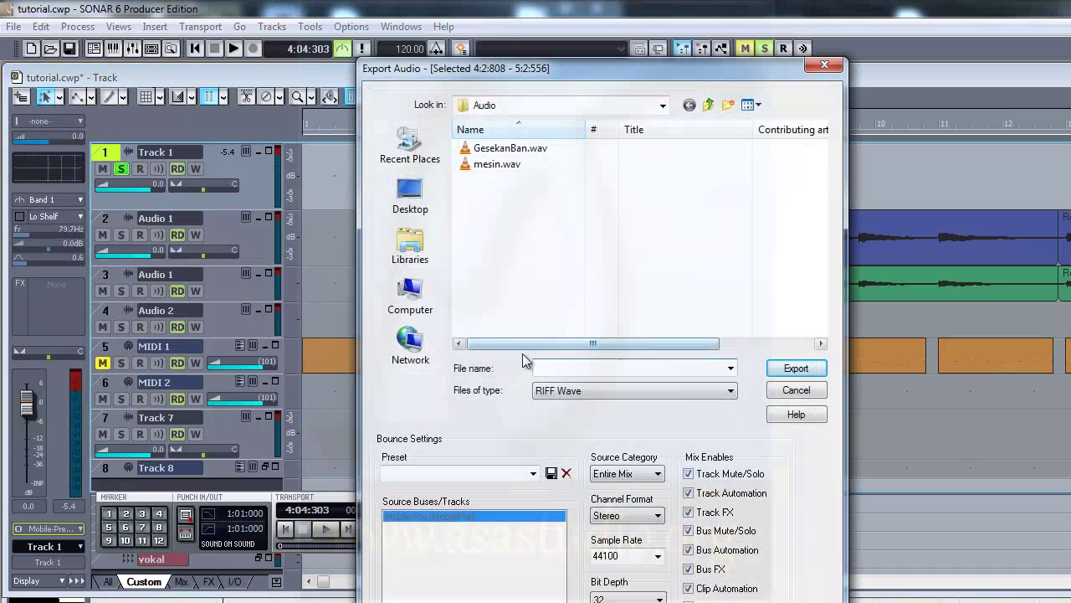
pyautogui.click(570, 395)
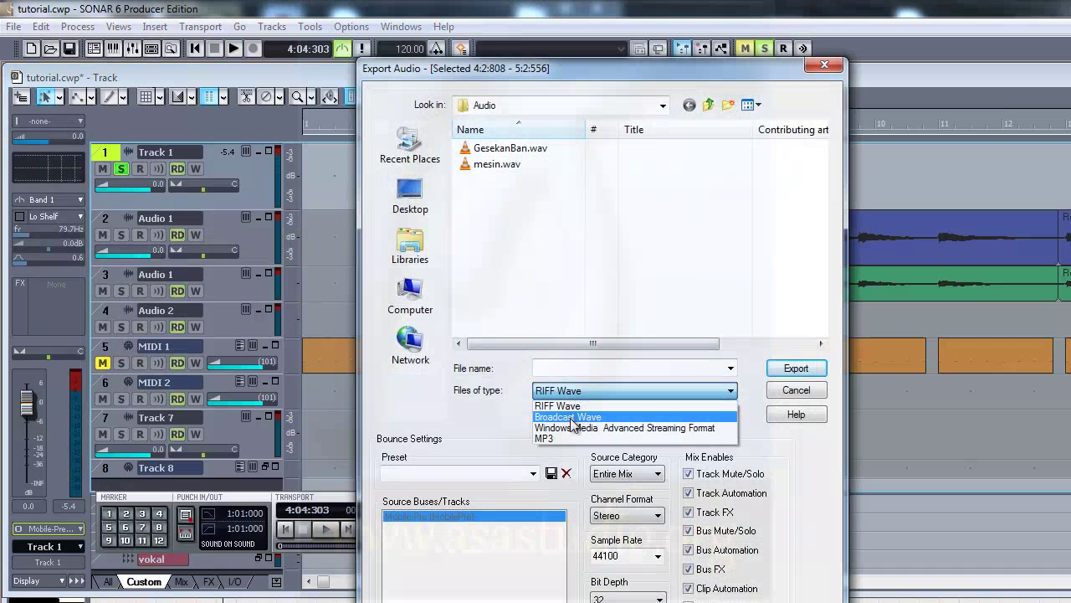
pyautogui.click(569, 402)
pyautogui.doubleClick(544, 366)
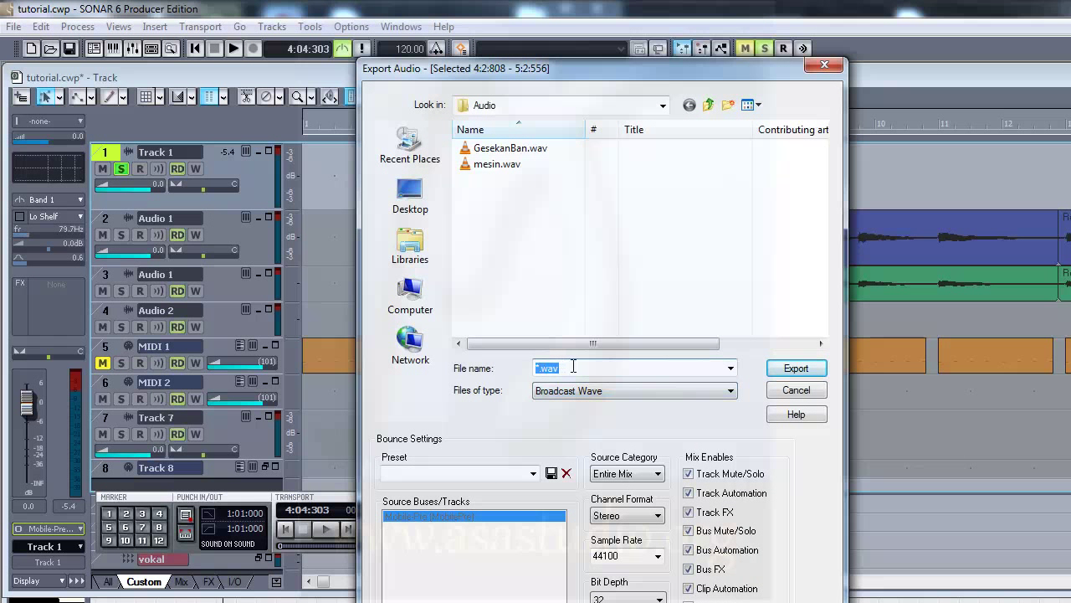
pyautogui.write('suar')
pyautogui.write('rak')
pyautogui.write('S')
pyautogui.click(791, 369)
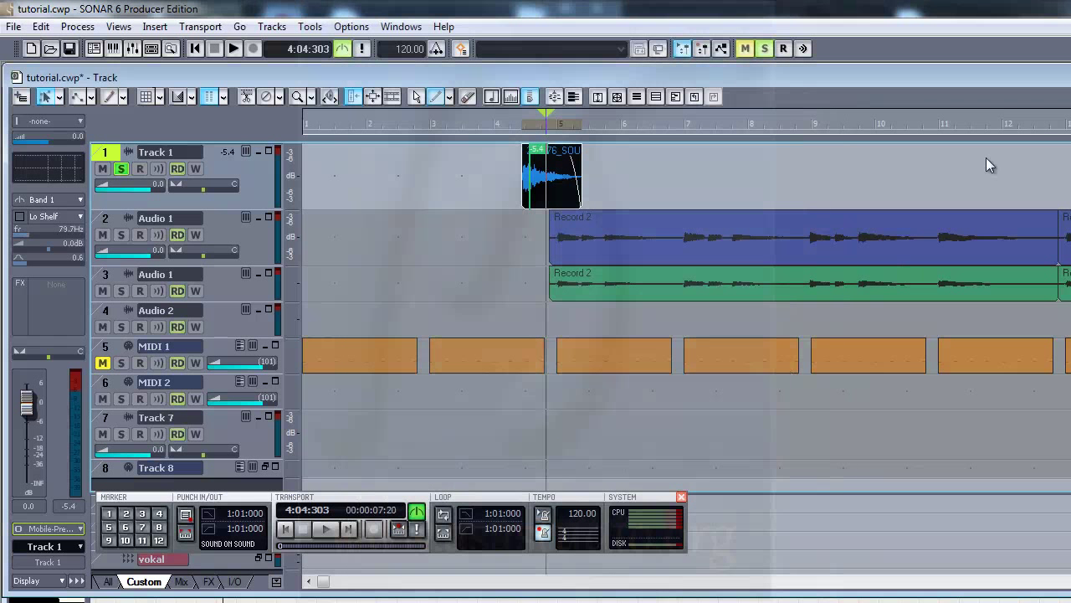
pyautogui.hotkey('alt', 'F4')
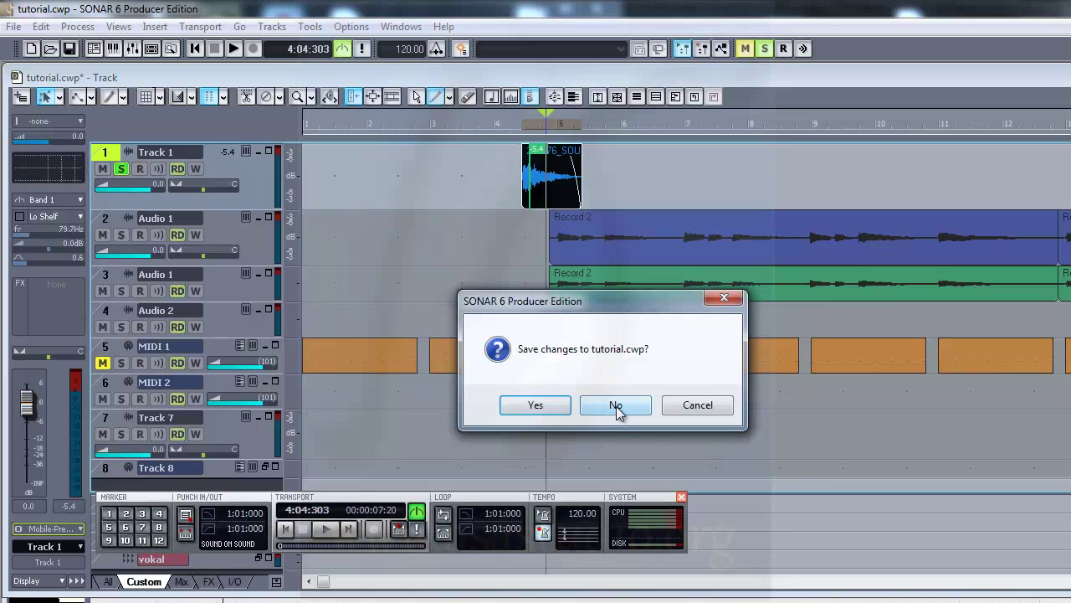
# Step: Discard tutorial.cwp changes, confirm SuaraTabrakan.wav in Audio, and reopen the tutorial_mobil Unity project
pyautogui.click(615, 408)
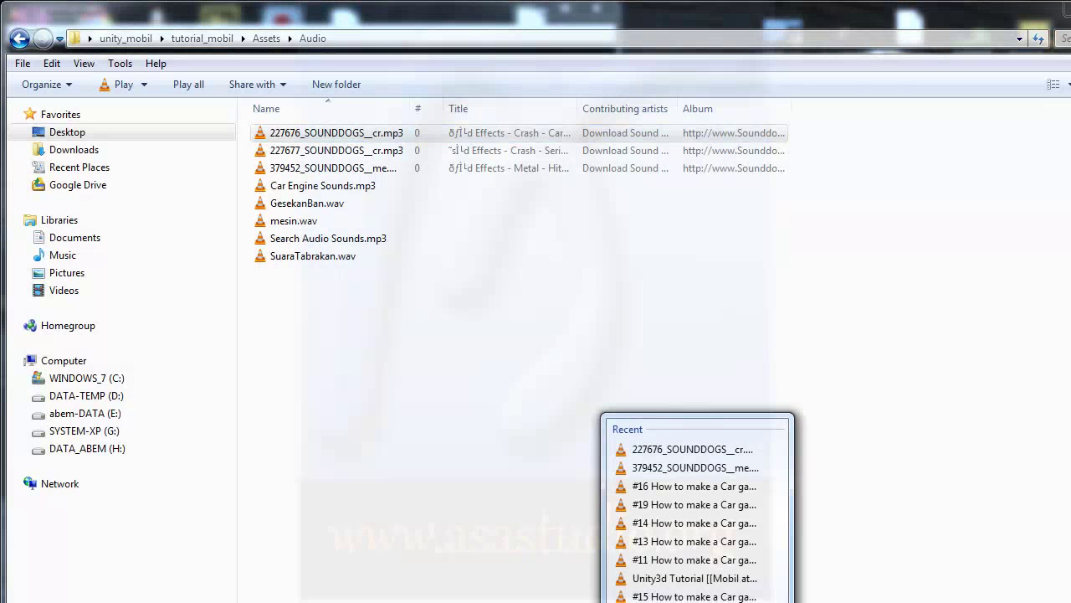
pyautogui.click(692, 448)
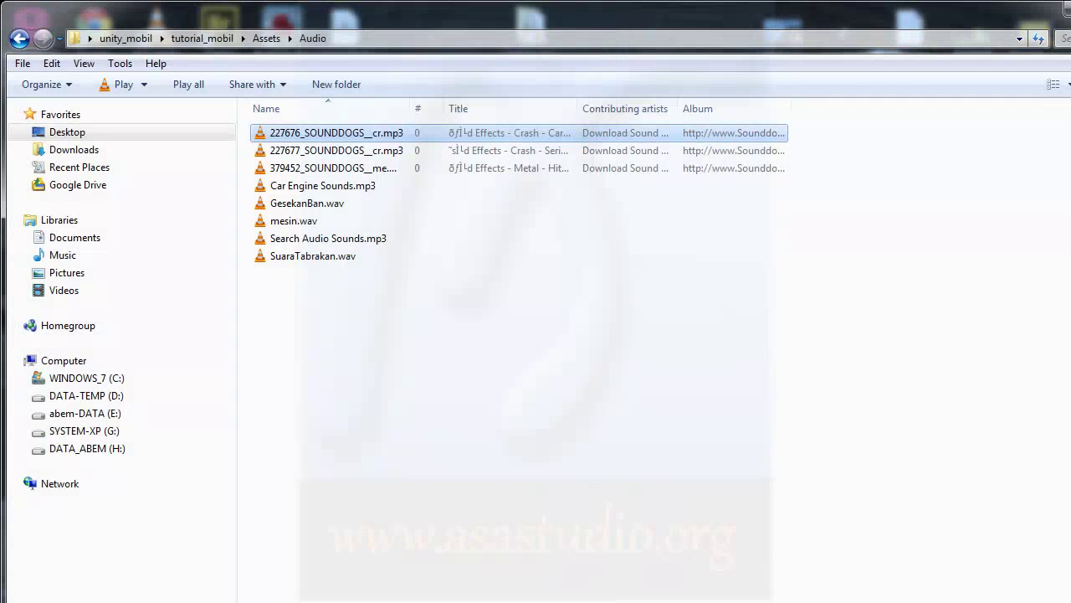
pyautogui.press('super')
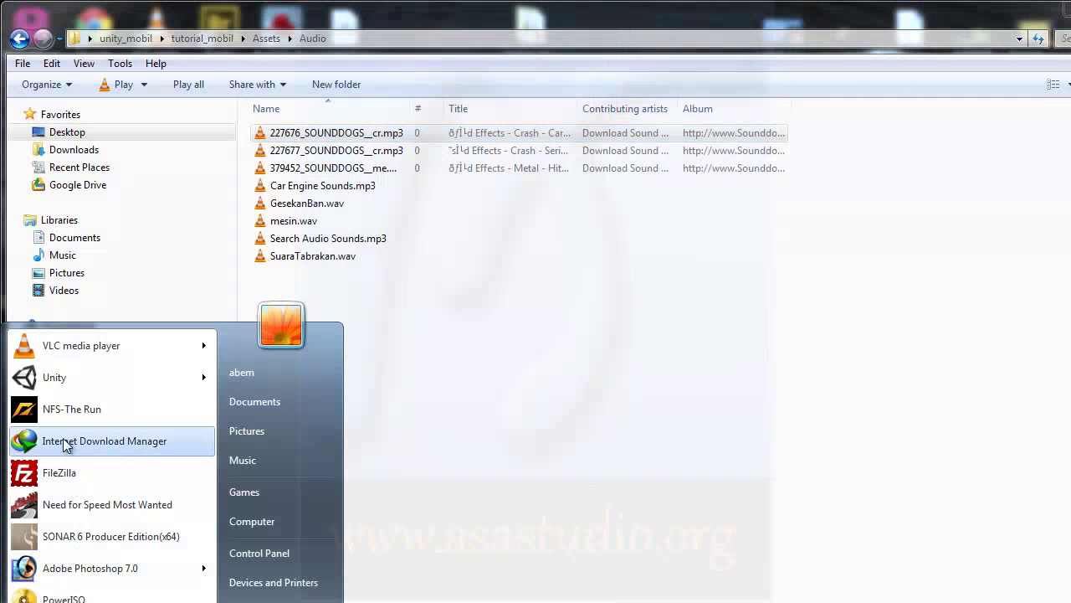
pyautogui.click(65, 384)
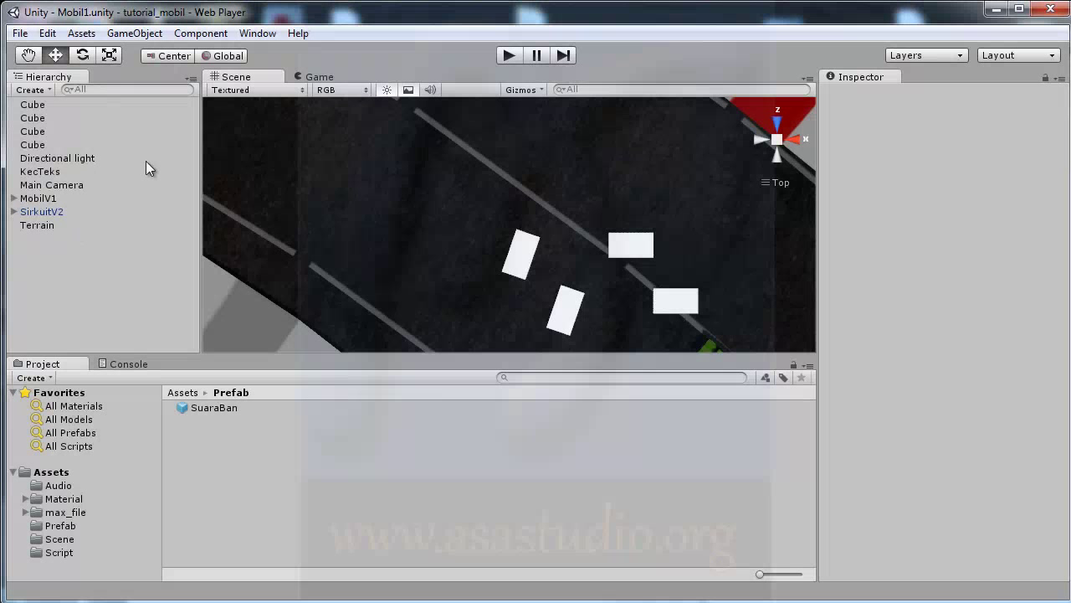
# Step: Delete the four Cube objects from the Mobil1 scene
pyautogui.click(32, 106)
pyautogui.keyDown('shift'); pyautogui.click(37, 145); pyautogui.keyUp('shift')
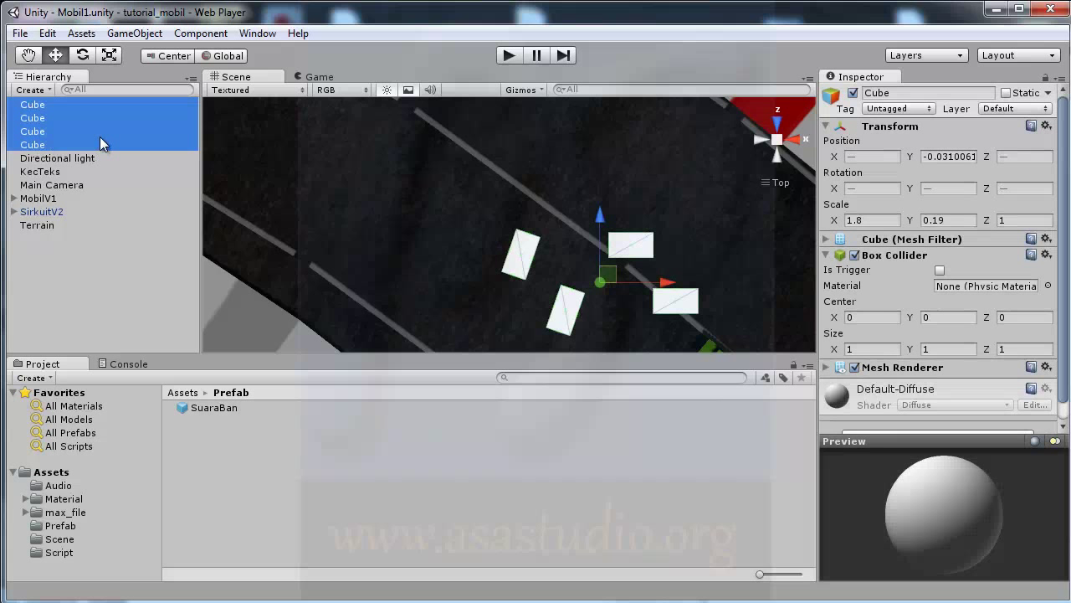
pyautogui.press('Delete')
# Step: Create an empty game object and name it SuaraTabrakan
pyautogui.click(132, 34)
pyautogui.click(143, 53)
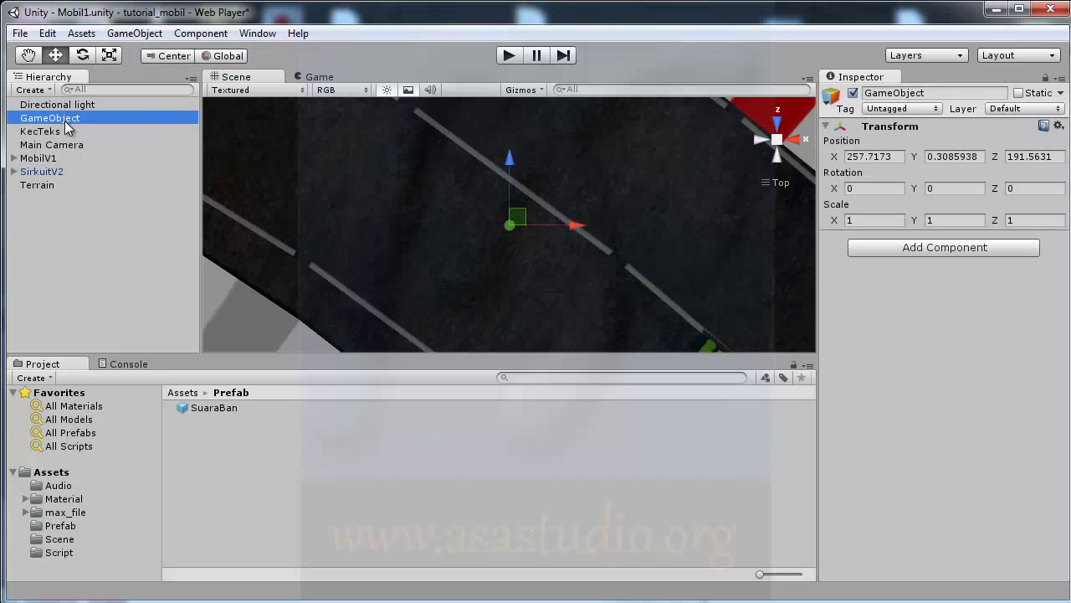
pyautogui.click(66, 122)
pyautogui.write('Su')
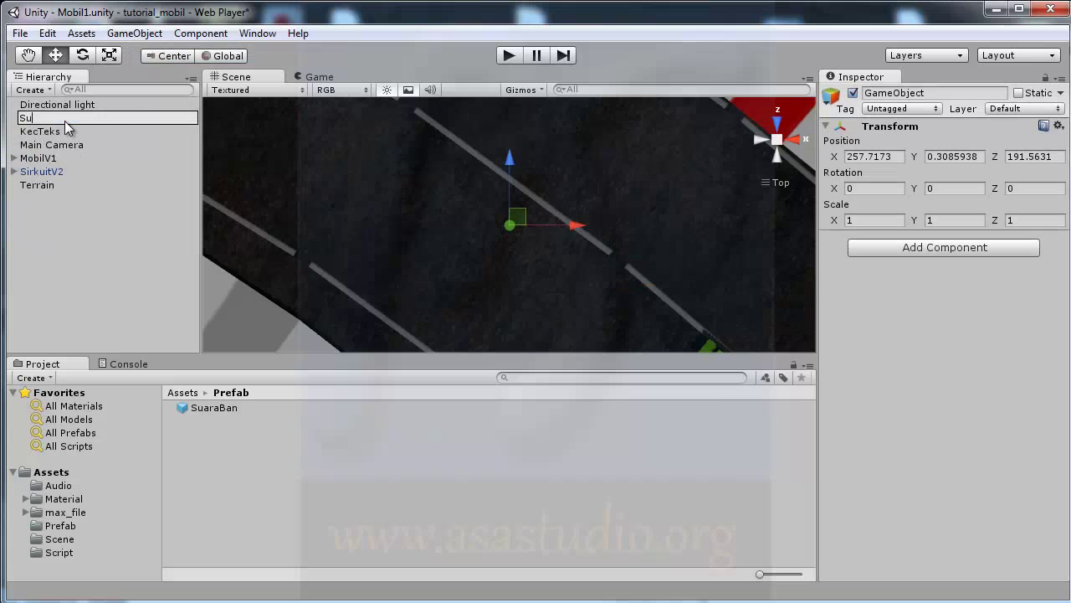
pyautogui.write('araTabraka')
pyautogui.press('Return')
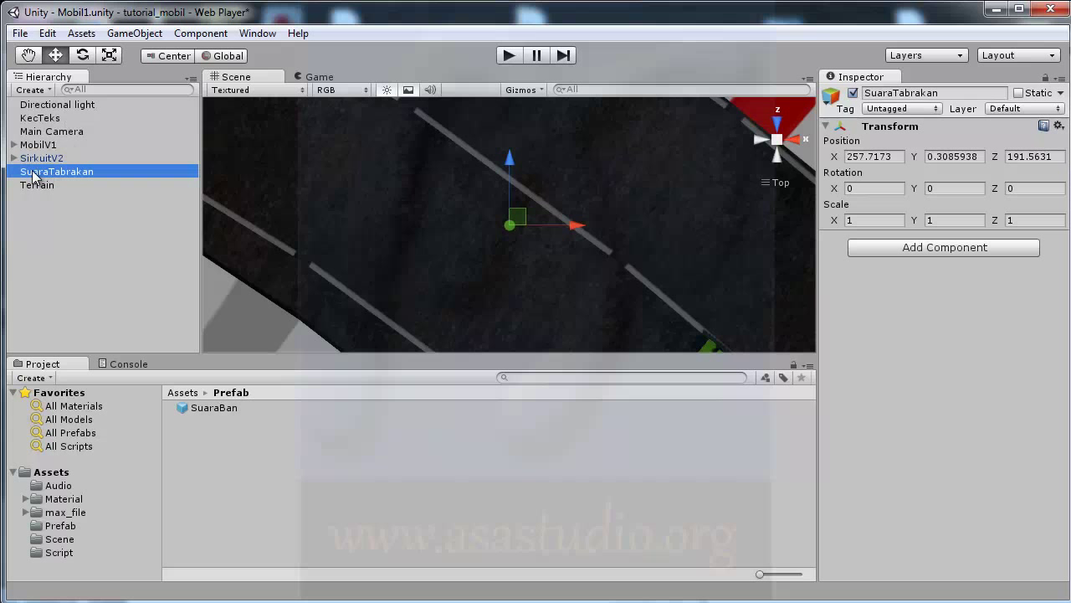
# Step: Add an Audio Source component to the SuaraTabrakan object
pyautogui.click(919, 255)
pyautogui.click(907, 388)
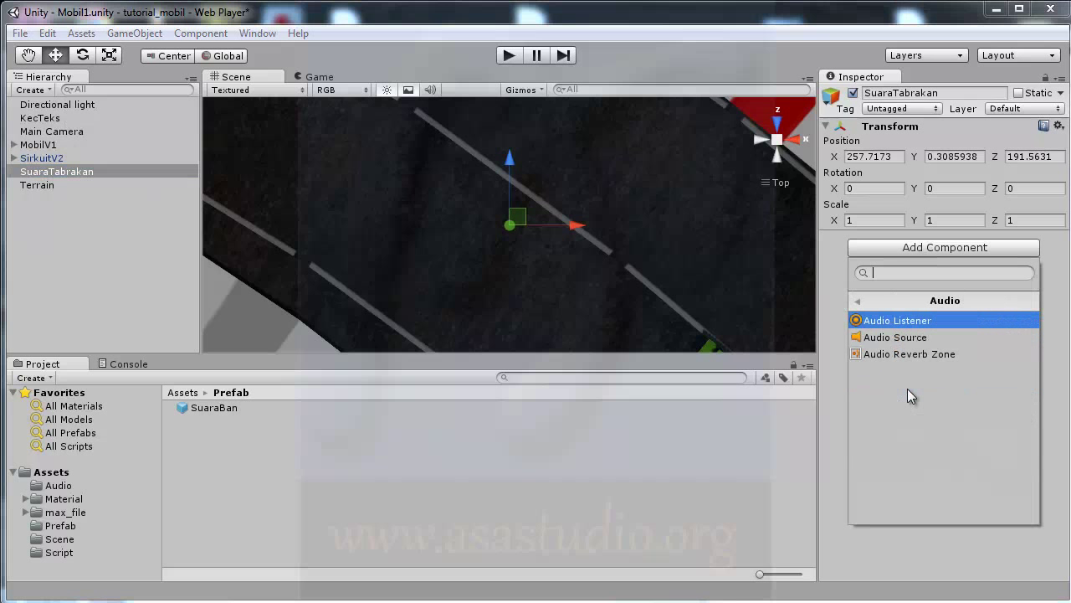
pyautogui.click(894, 336)
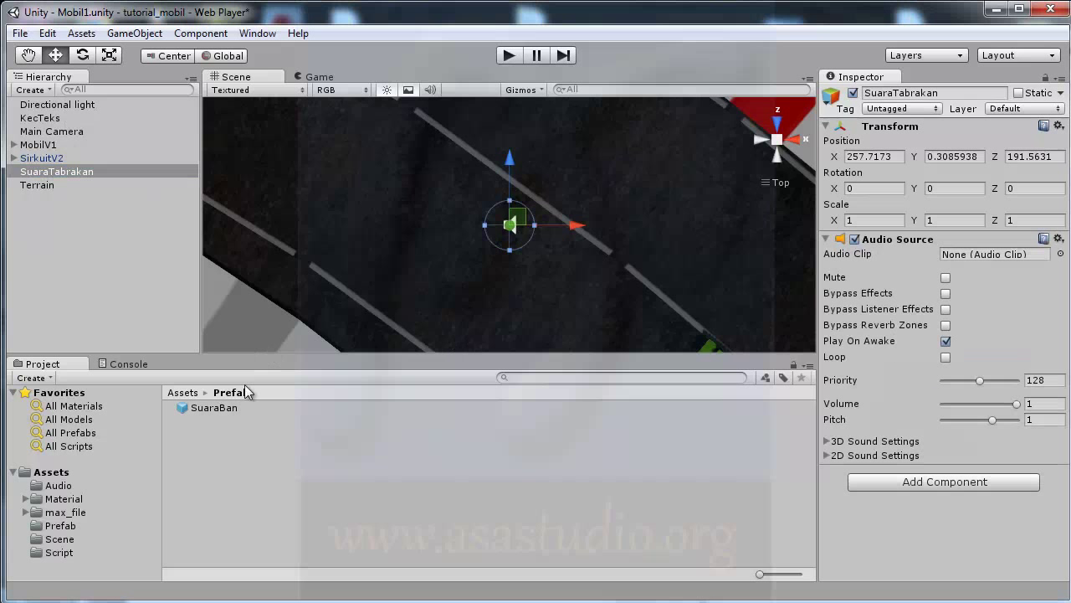
# Step: Set the Audio Clip to SuaraTabrakan from Assets/Audio and play-test the scene
pyautogui.click(50, 487)
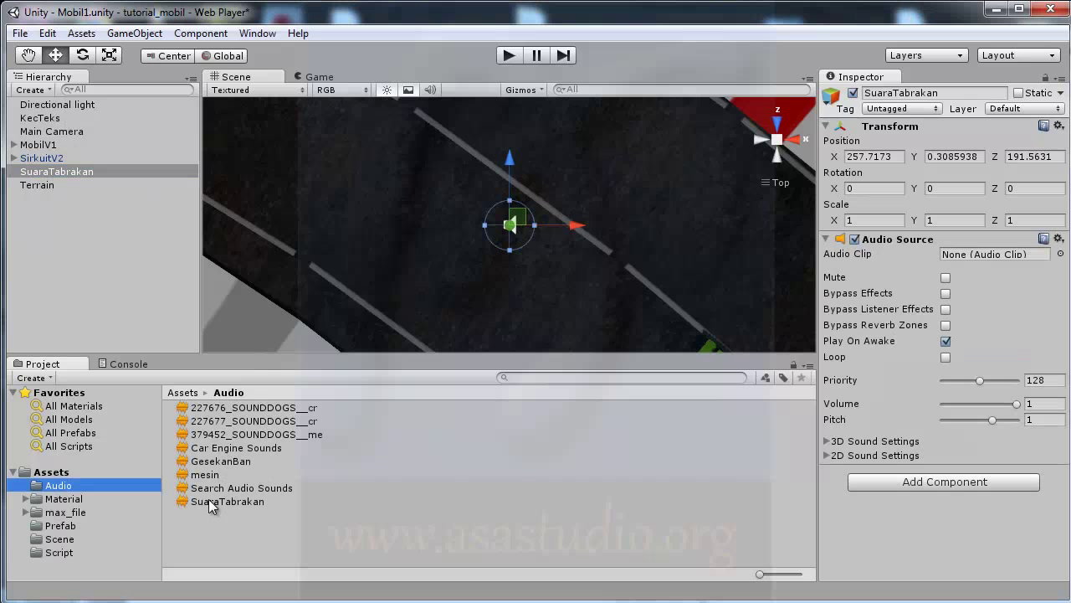
pyautogui.moveTo(207, 502); pyautogui.dragTo(970, 253)
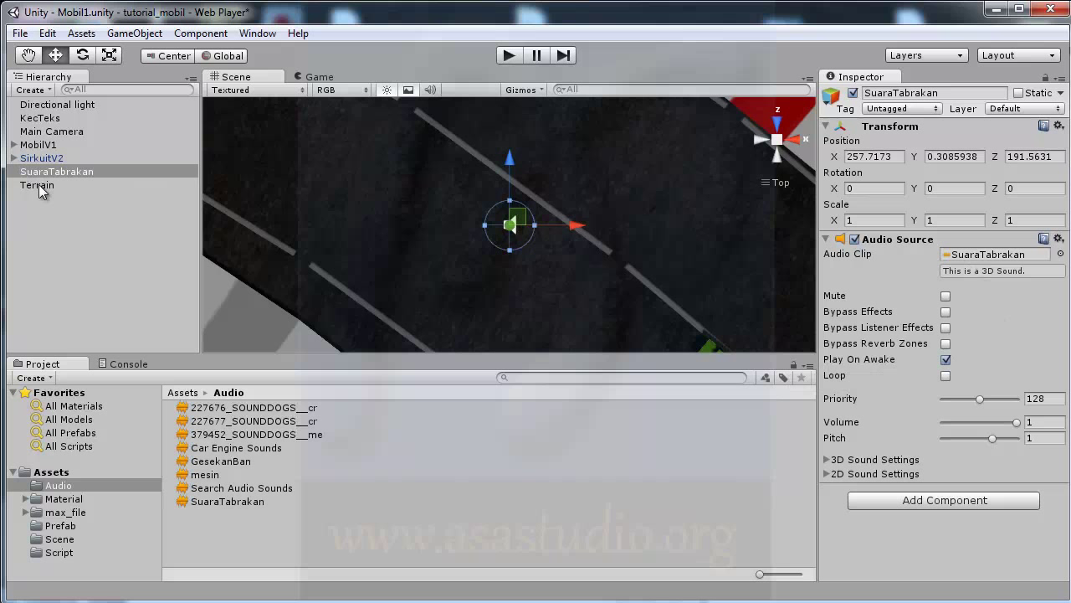
pyautogui.click(18, 173)
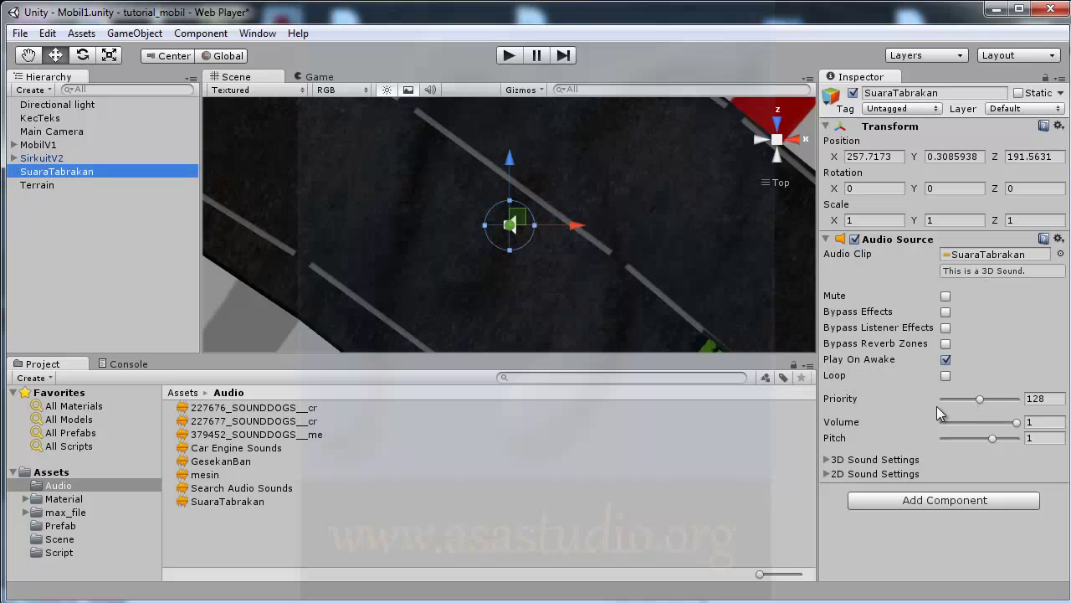
pyautogui.click(508, 56)
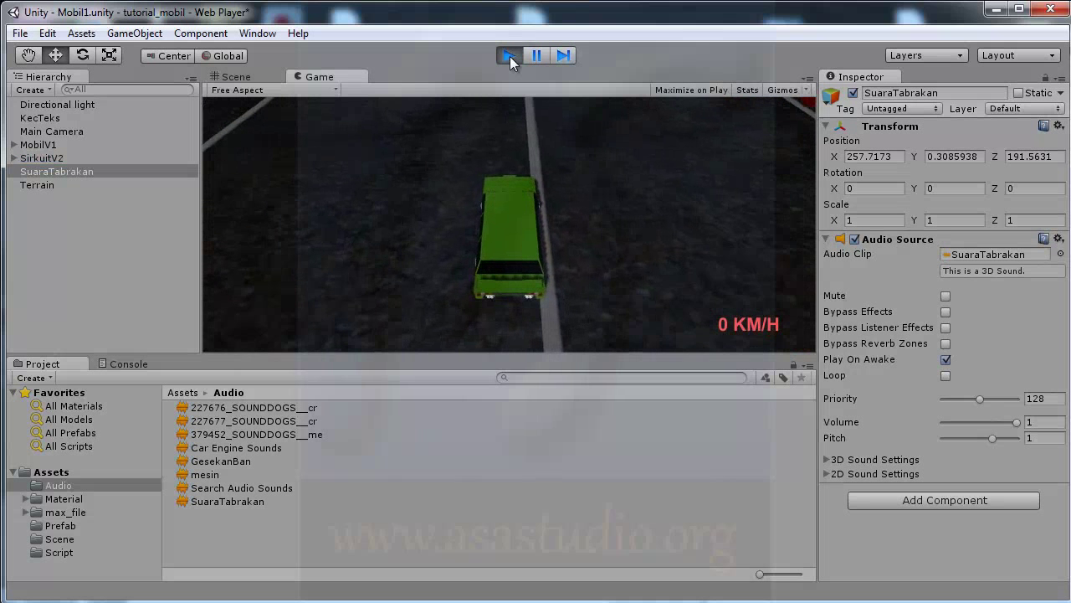
# Step: Stop Play mode and save SuaraTabrakan as a prefab in the Prefab folder
pyautogui.click(512, 57)
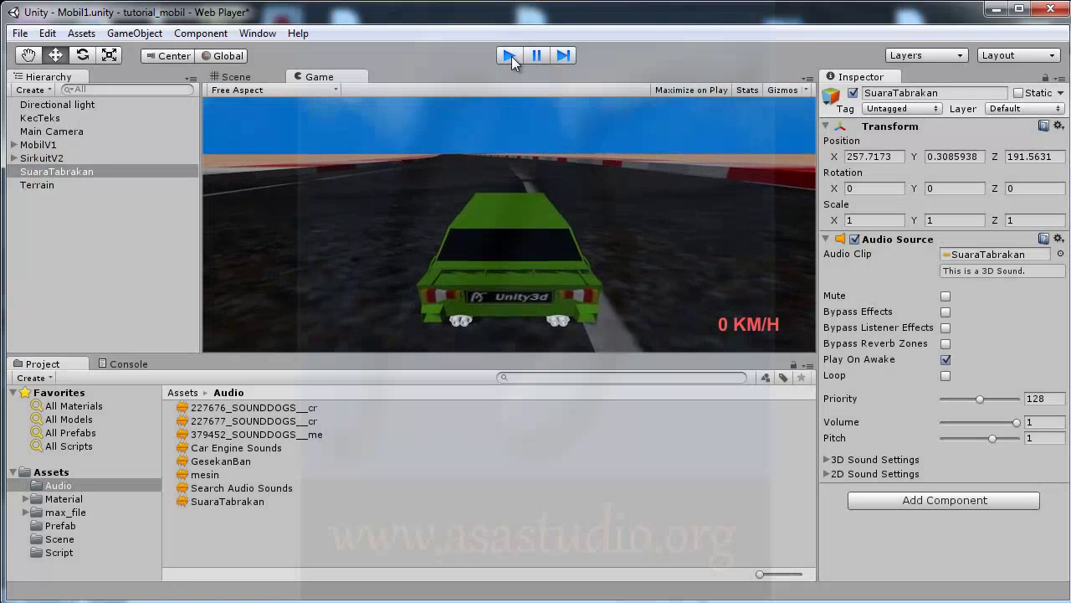
pyautogui.click(37, 172)
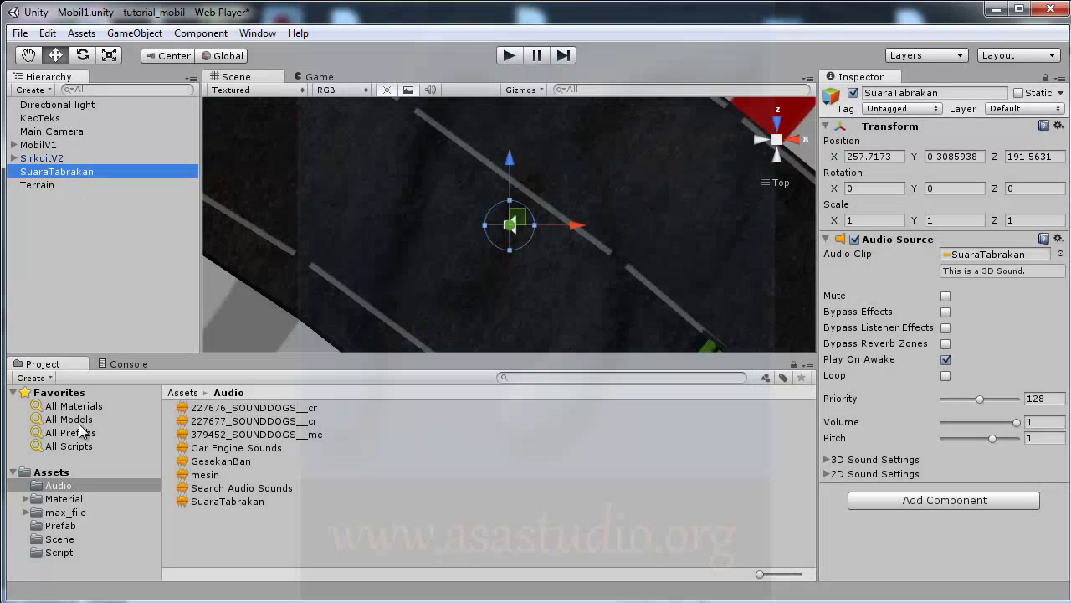
pyautogui.click(59, 527)
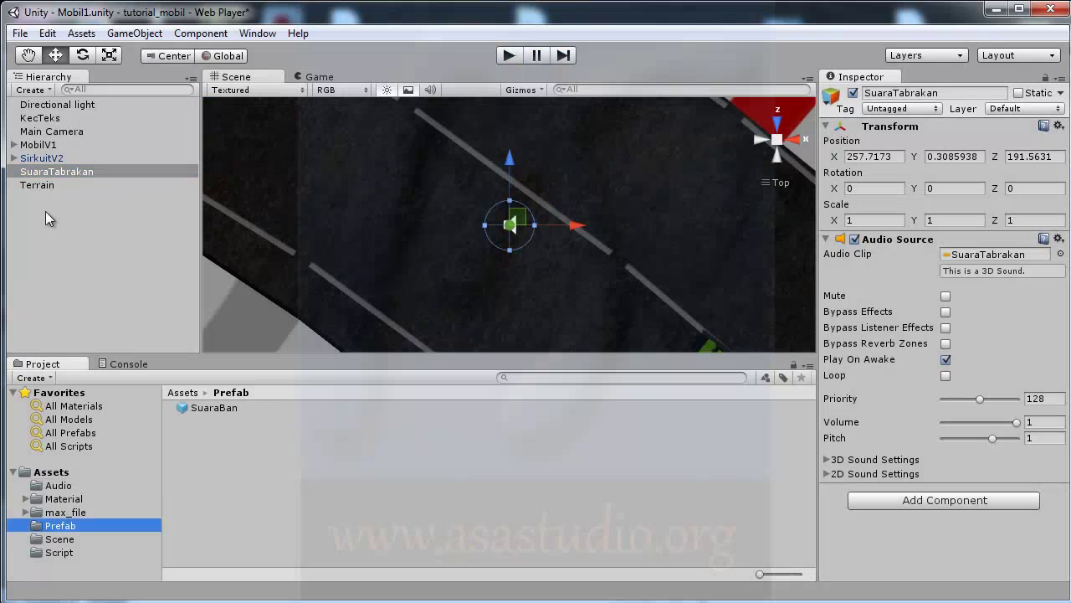
pyautogui.click(28, 173)
pyautogui.moveTo(29, 176); pyautogui.dragTo(211, 460)
# Step: Delete the SuaraTabrakan object from the scene hierarchy
pyautogui.click(57, 168)
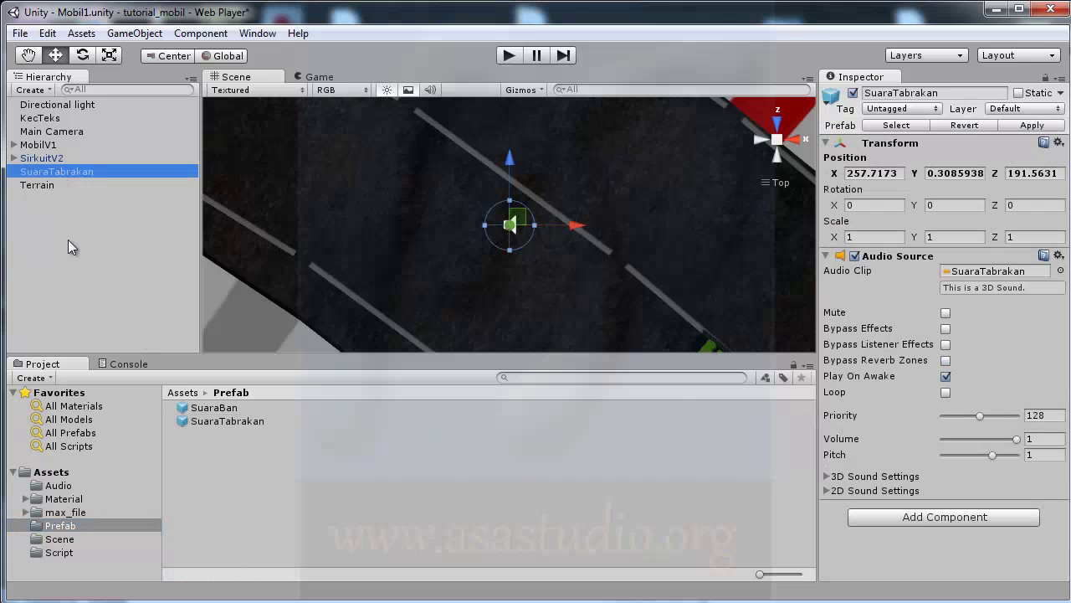
pyautogui.press('Delete')
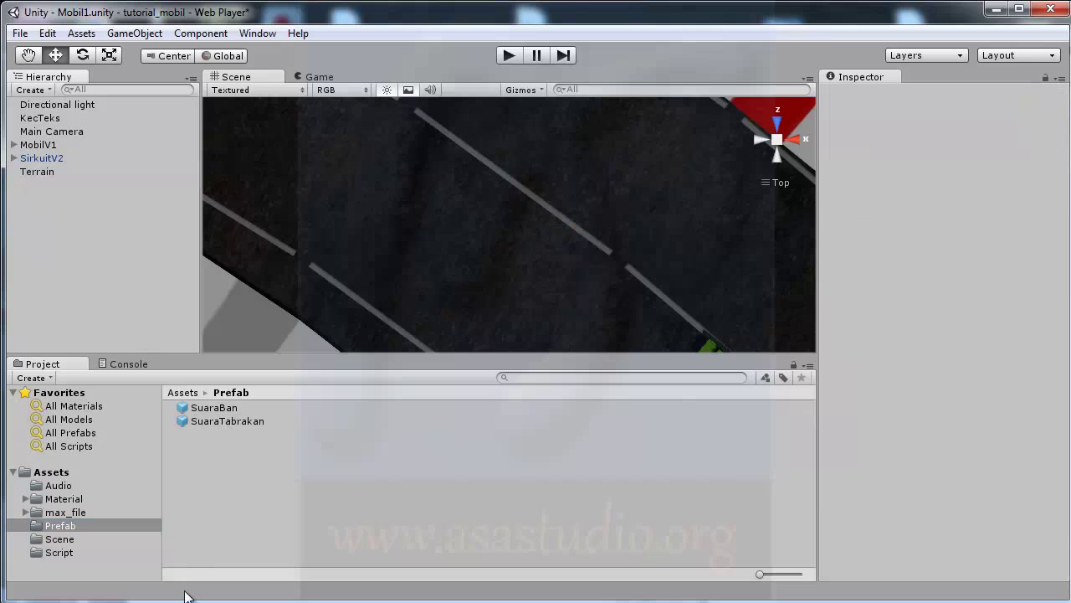
pyautogui.click(54, 552)
# Step: Create a new JavaScript file named SuaraTabrakan.js in the Script folder
pyautogui.rightClick(199, 474)
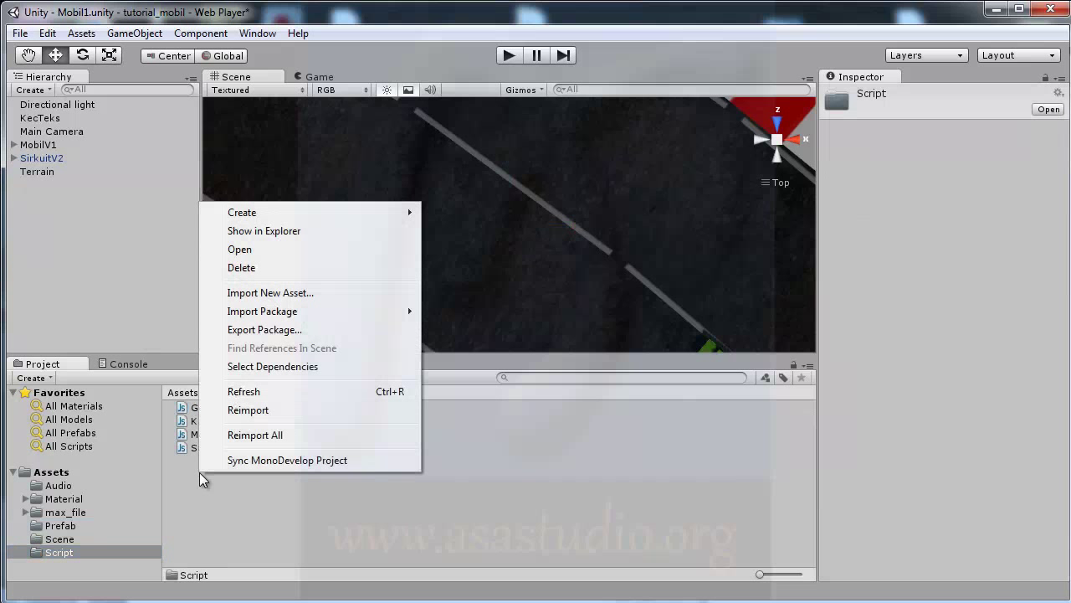
pyautogui.moveTo(276, 212)
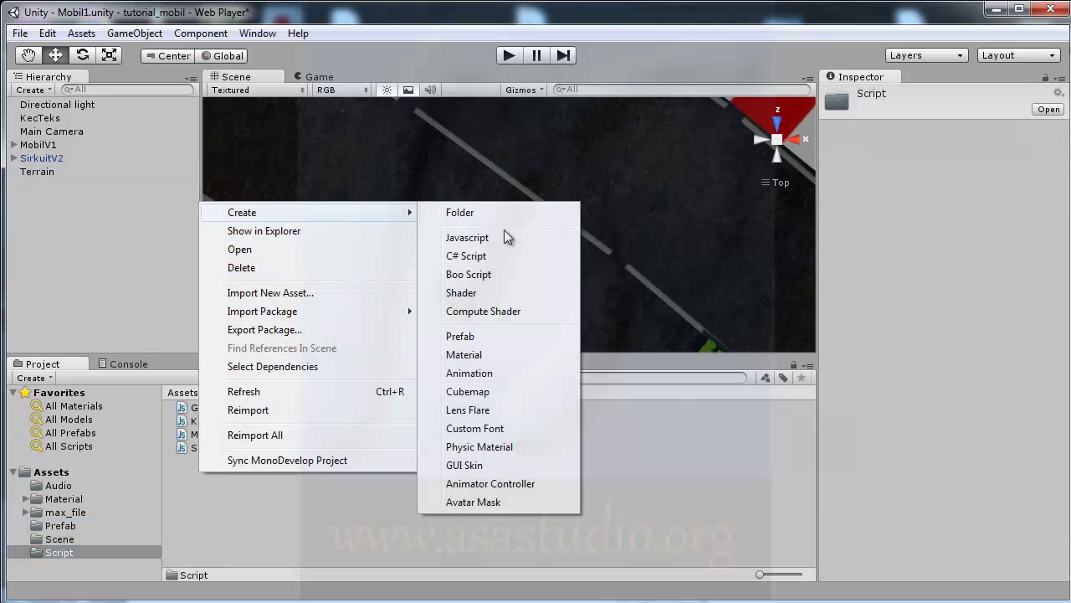
pyautogui.click(505, 237)
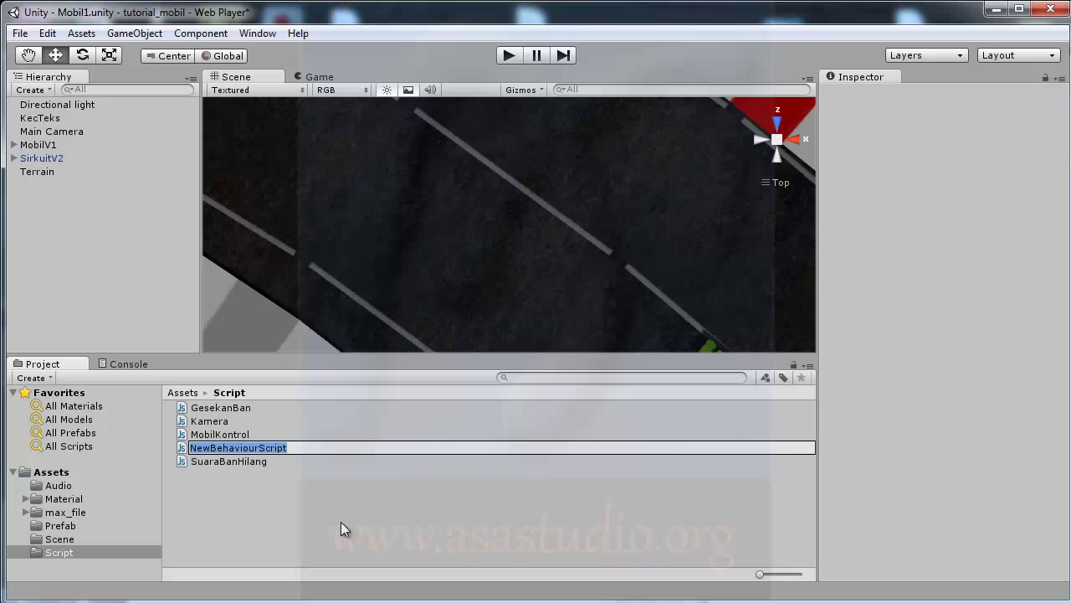
pyautogui.write('SuaraTabrakan')
pyautogui.press('Return')
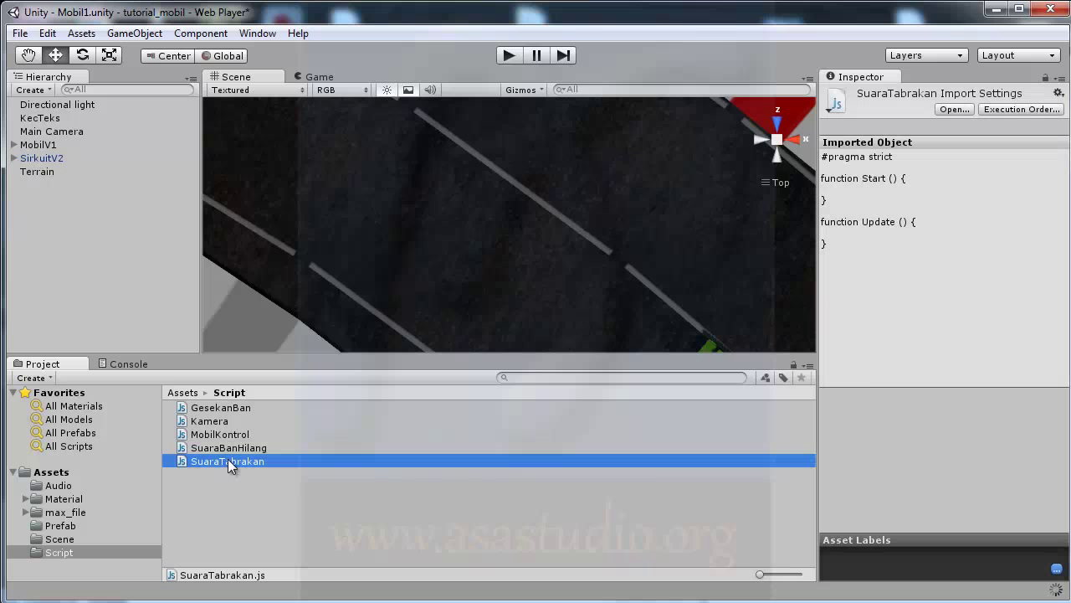
# Step: Attach the SuaraTabrakan script to both RoadInner and RoadOuter under SirkuitV2
pyautogui.click(13, 158)
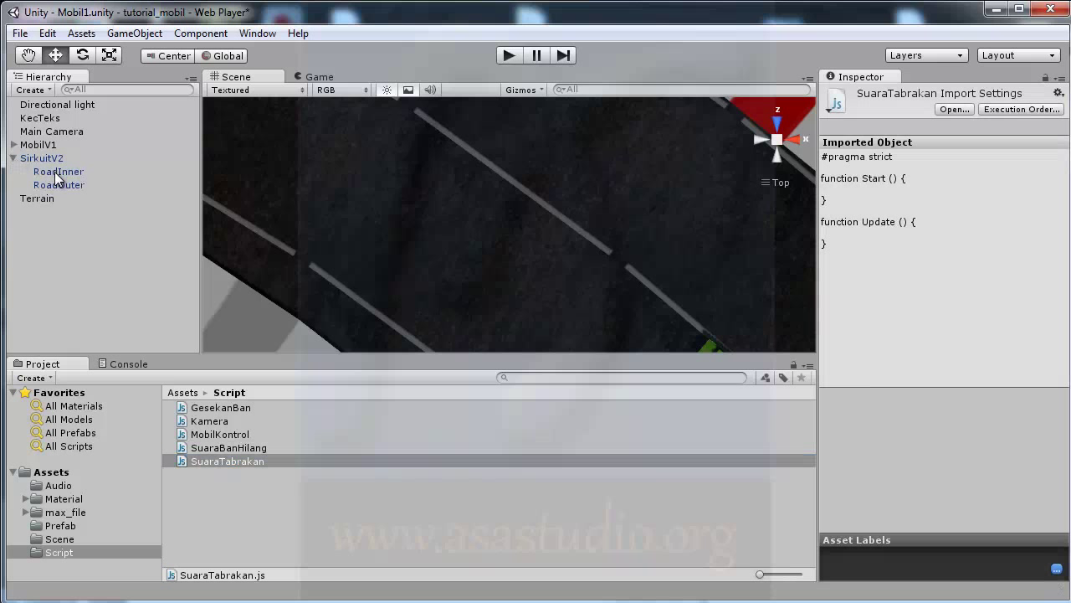
pyautogui.click(54, 172)
pyautogui.keyDown('ctrl'); pyautogui.click(53, 185); pyautogui.keyUp('ctrl')
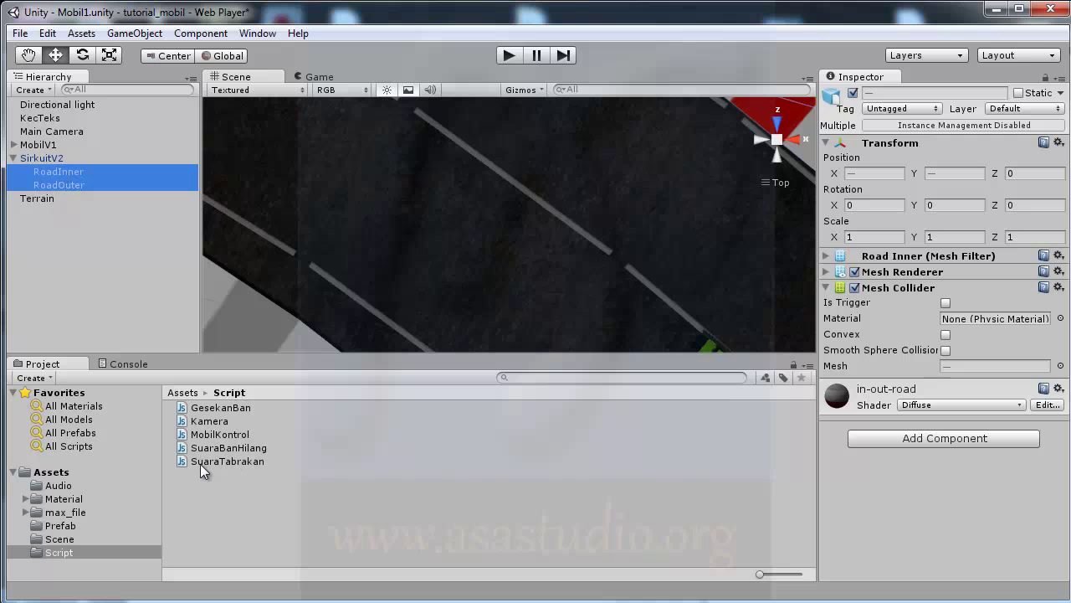
pyautogui.moveTo(200, 461); pyautogui.dragTo(888, 502)
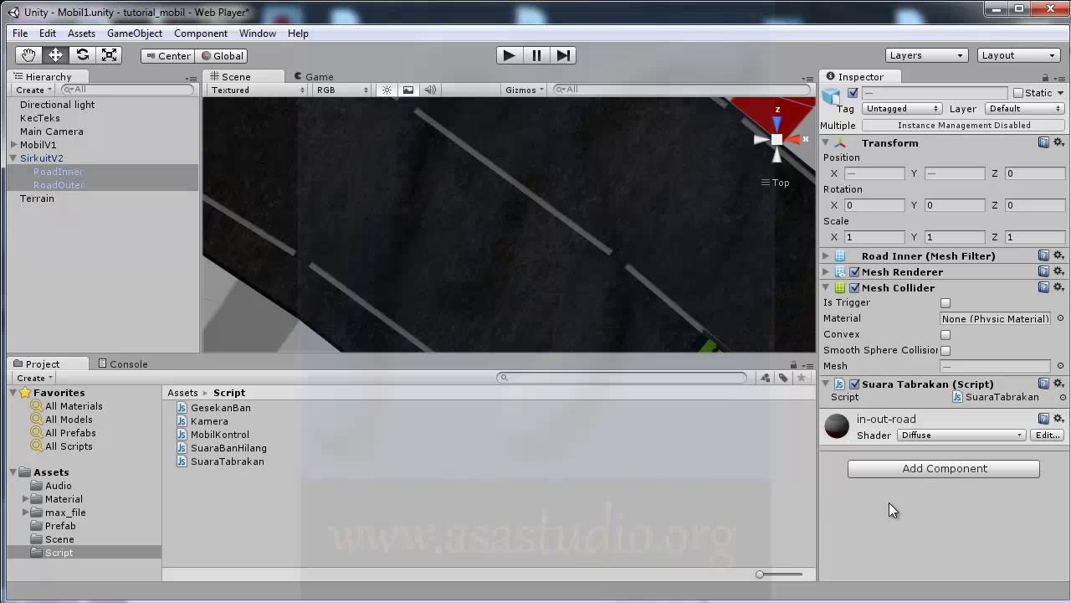
# Step: Confirm RoadInner and RoadOuter each carry the SuaraTabrakan script
pyautogui.click(39, 185)
pyautogui.click(46, 172)
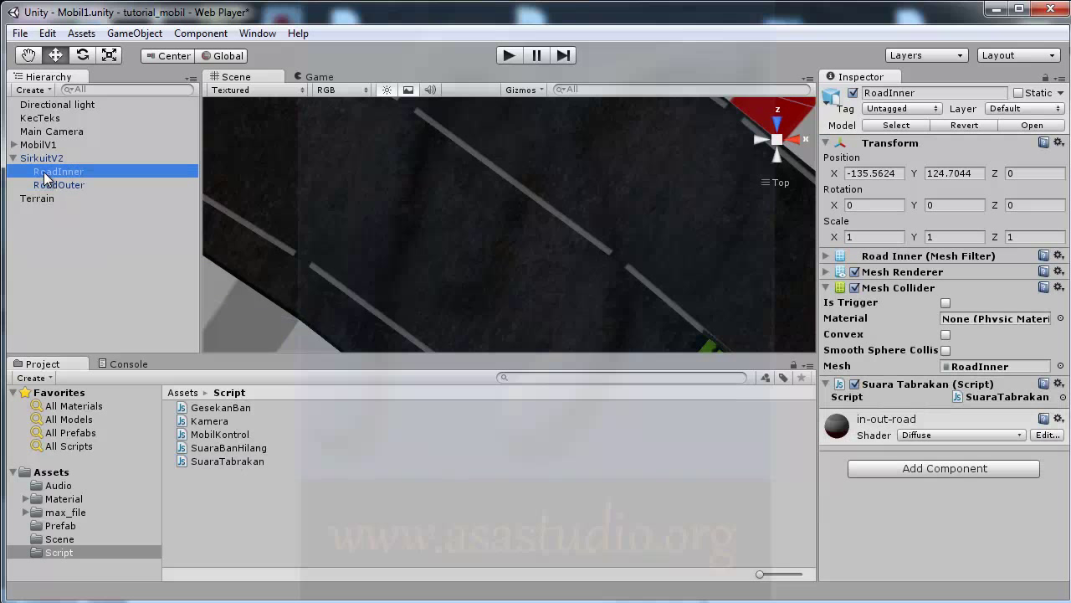
pyautogui.click(49, 186)
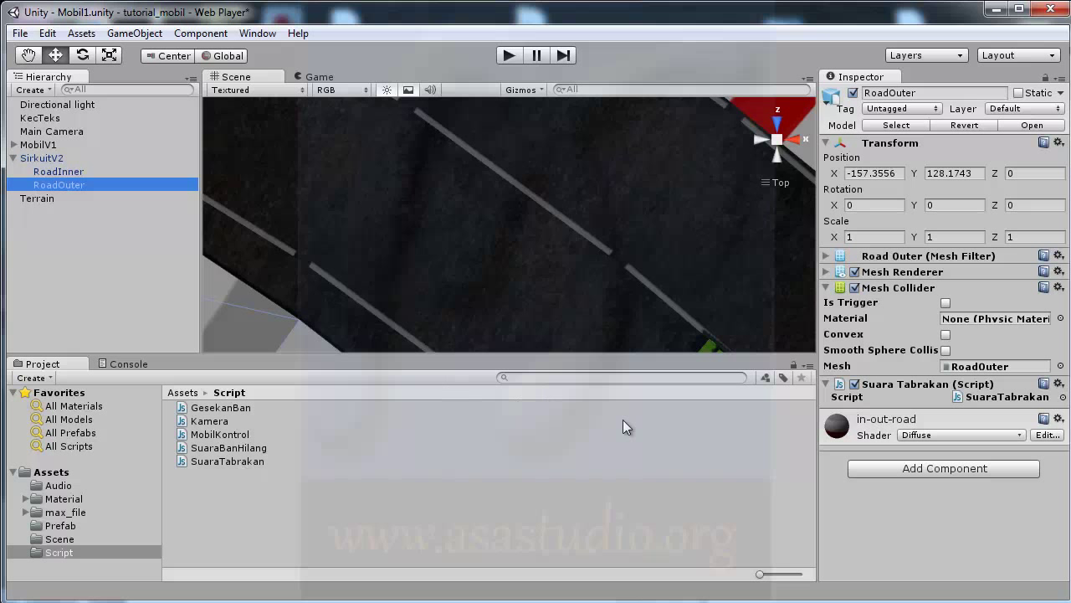
pyautogui.click(207, 460)
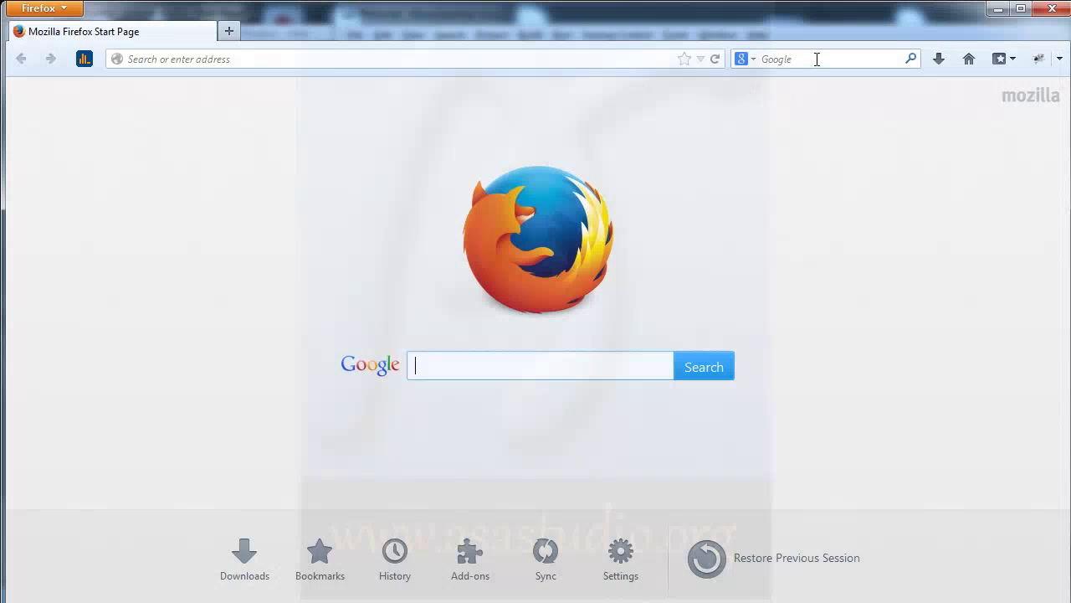
# Step: Search Google for 'oncollision unity script'
pyautogui.click(816, 59)
pyautogui.write('o')
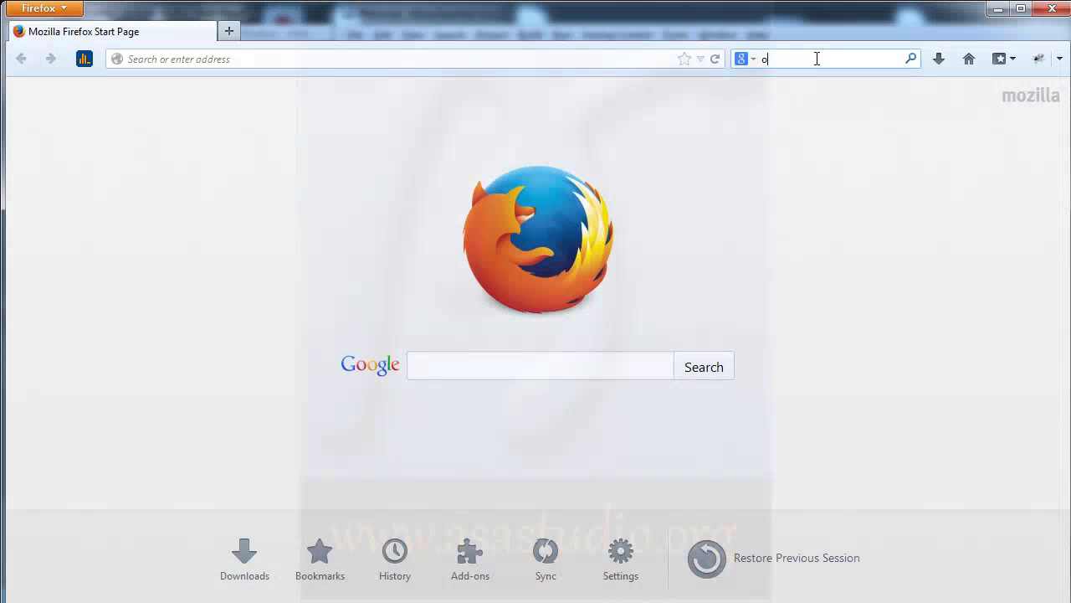
pyautogui.write('ncollision')
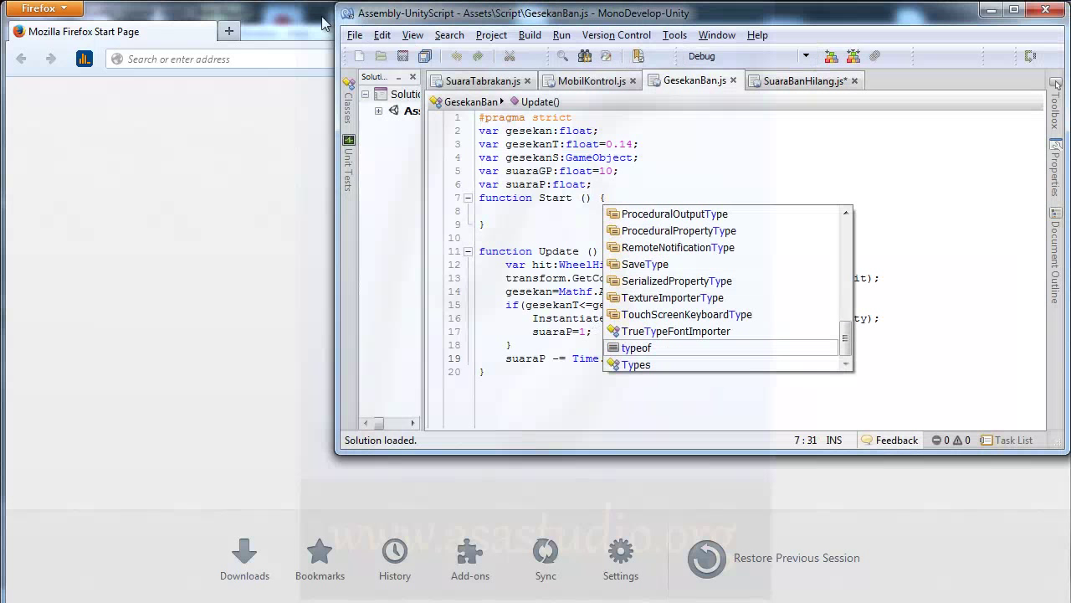
pyautogui.hotkey('alt', 'Tab')
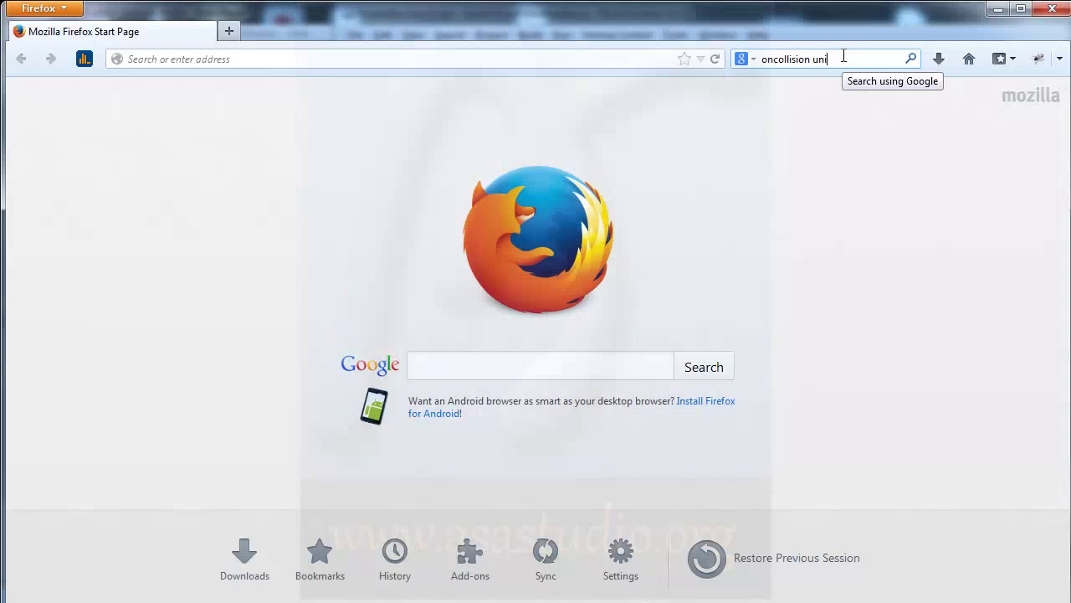
pyautogui.write('ty script')
pyautogui.press('Return')
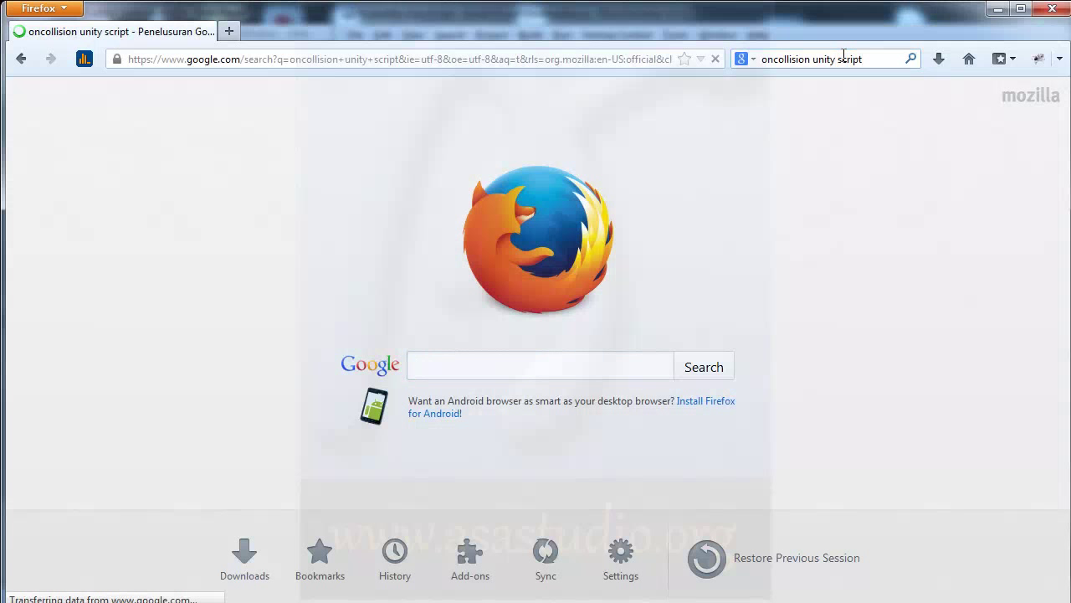
# Step: Open SuaraBanHilang.js and SuaraTabrakan.js in the code editor, then return to the results
pyautogui.hotkey('alt', 'Tab')
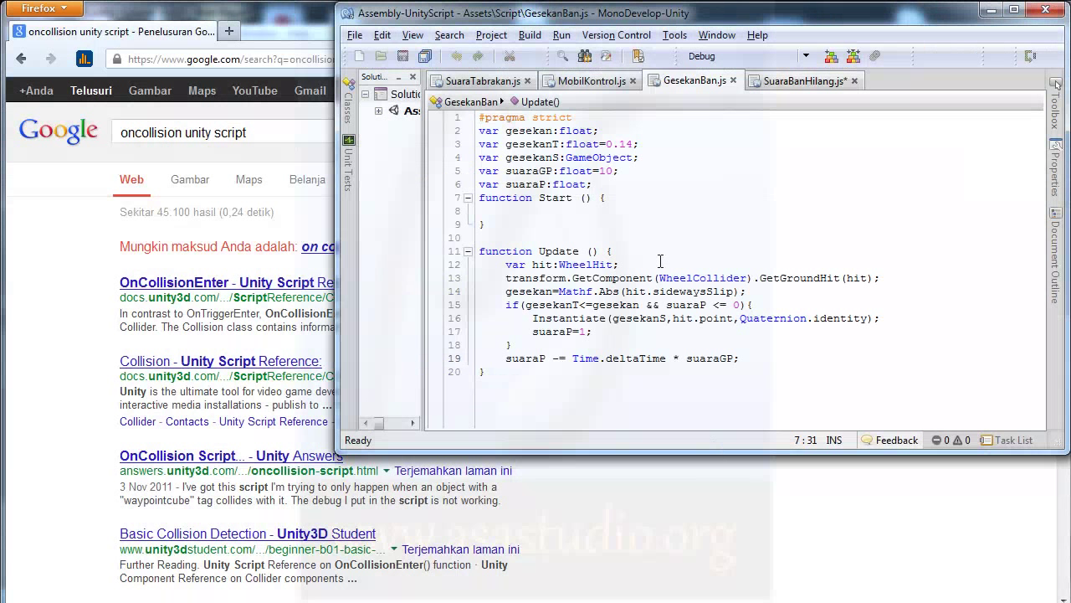
pyautogui.click(788, 83)
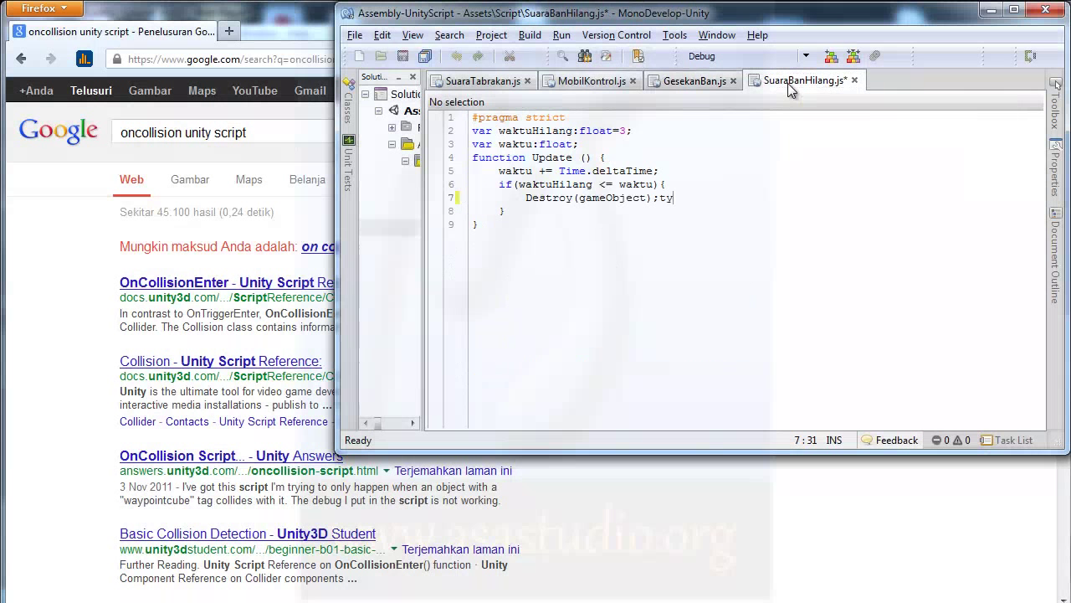
pyautogui.click(490, 84)
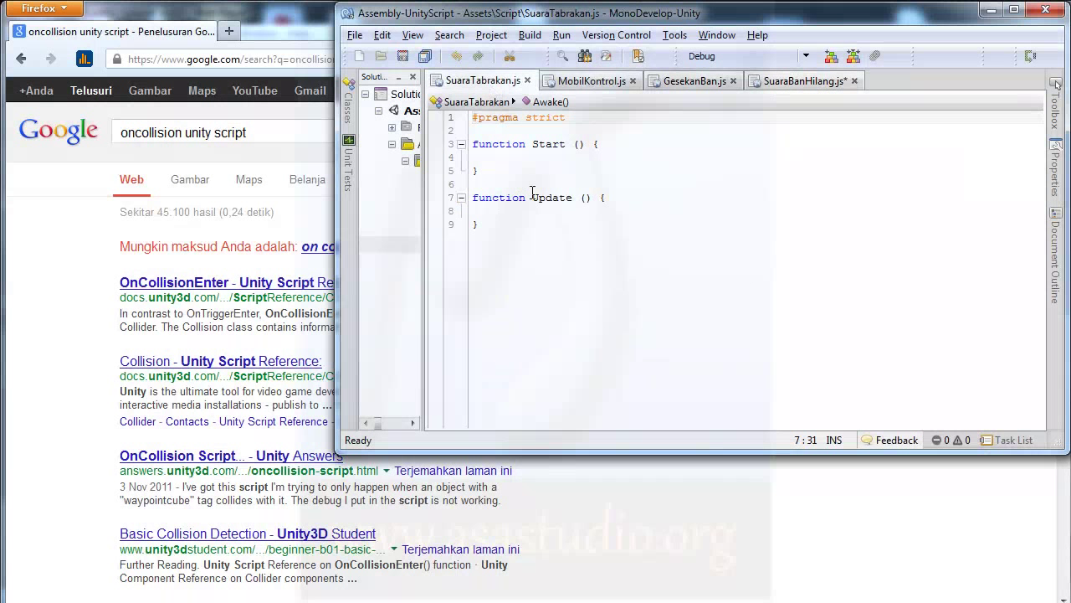
pyautogui.click(50, 284)
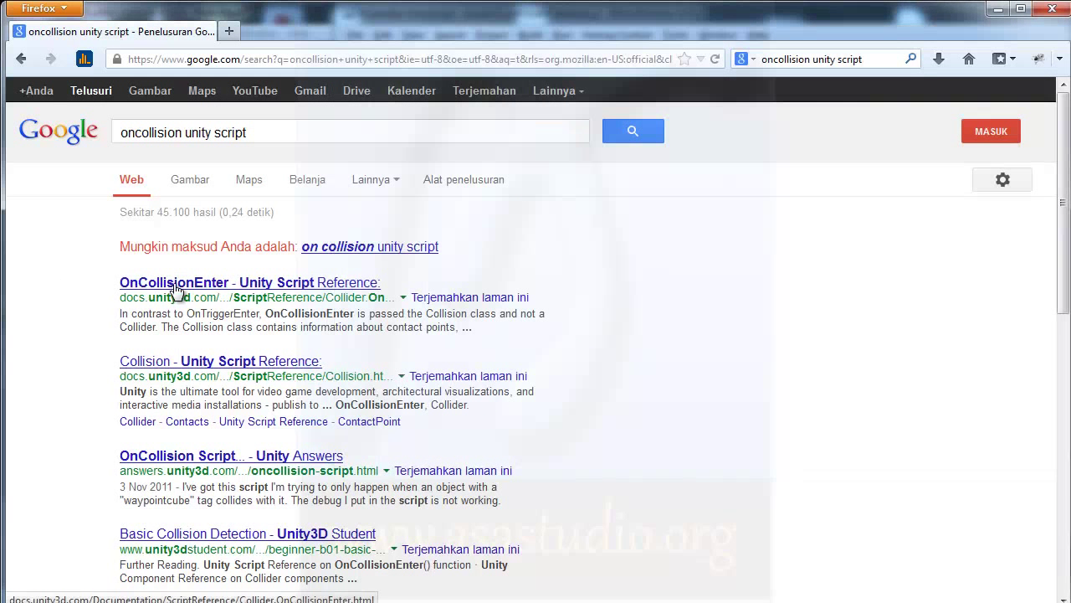
# Step: Open the Collider.OnCollisionEnter reference page in a new tab
pyautogui.rightClick(214, 298)
pyautogui.click(216, 297)
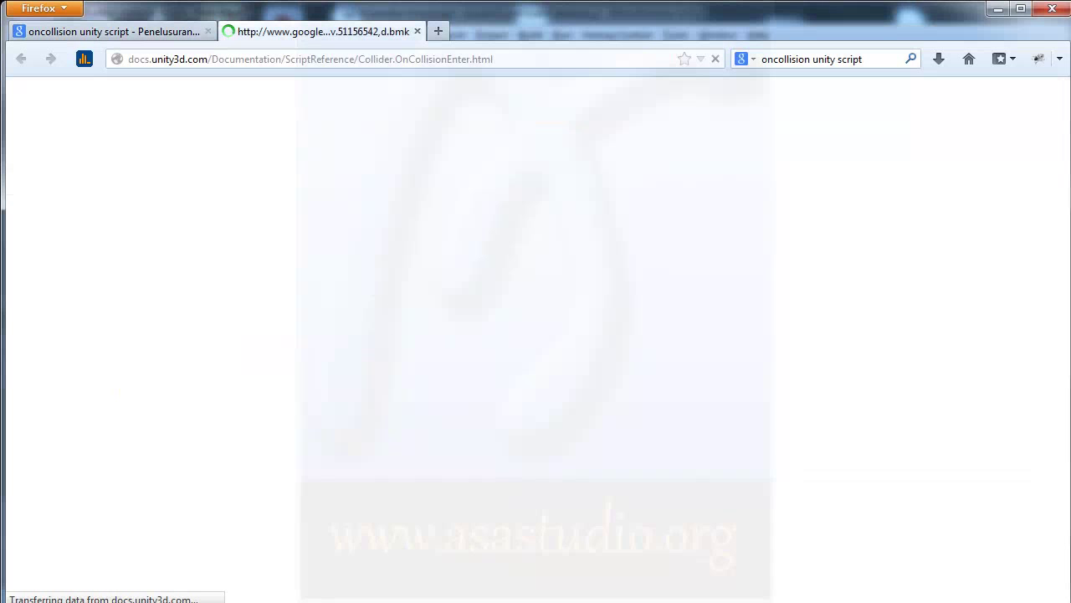
pyautogui.click(748, 595)
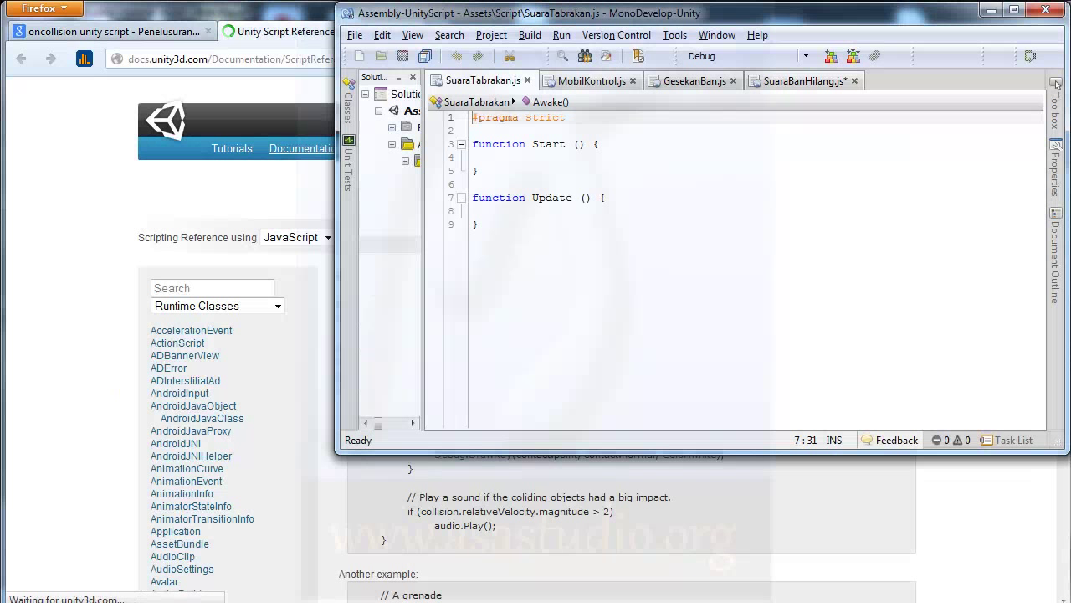
pyautogui.click(62, 365)
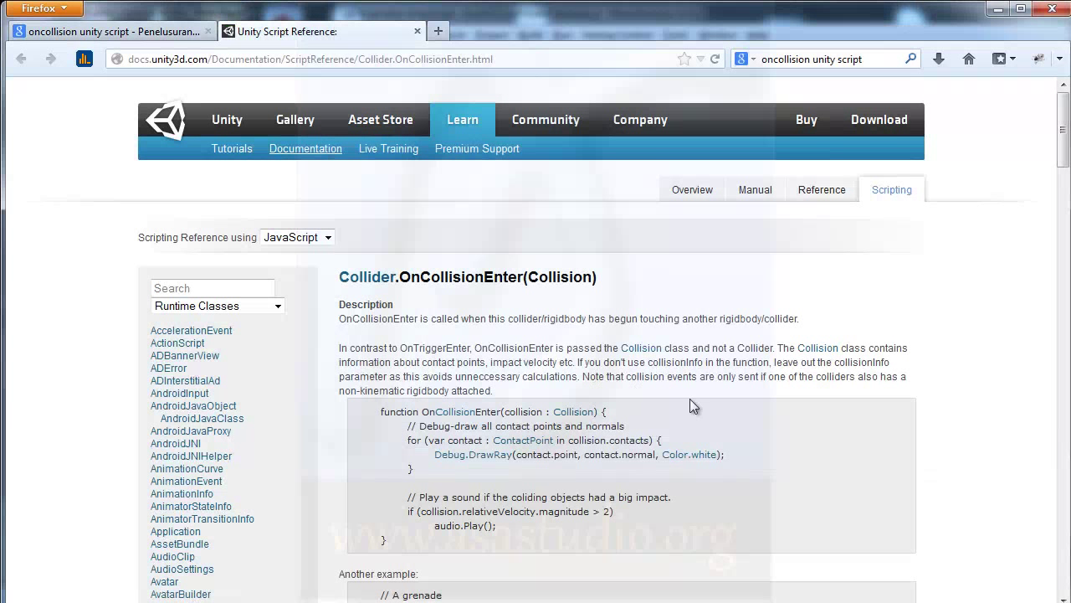
# Step: Highlight the grenade example code on the OnCollisionEnter page
pyautogui.scroll(-2, 719, 424)
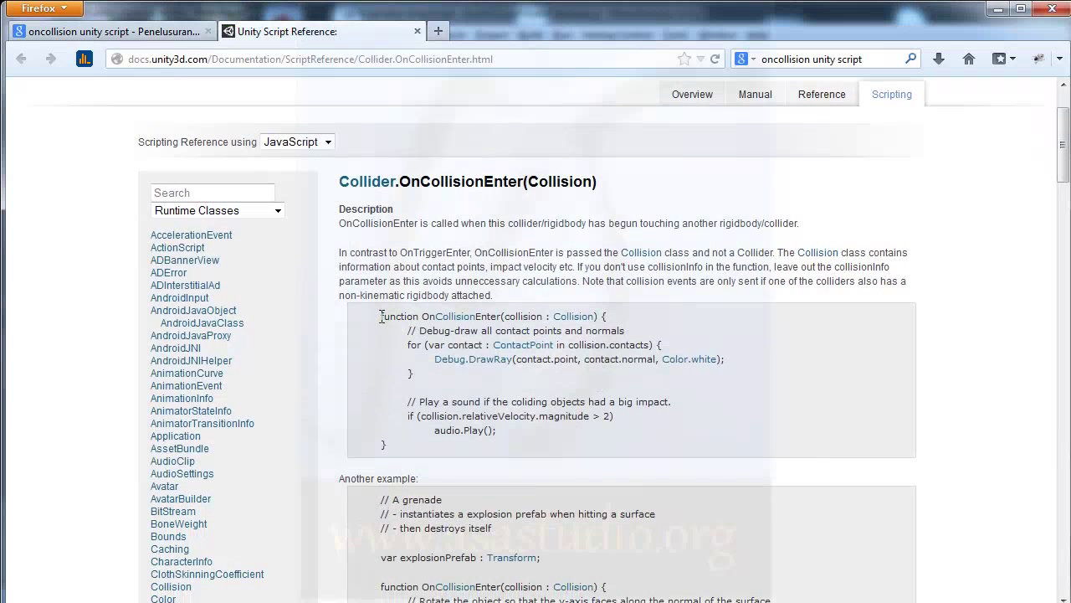
pyautogui.moveTo(379, 316); pyautogui.dragTo(608, 318)
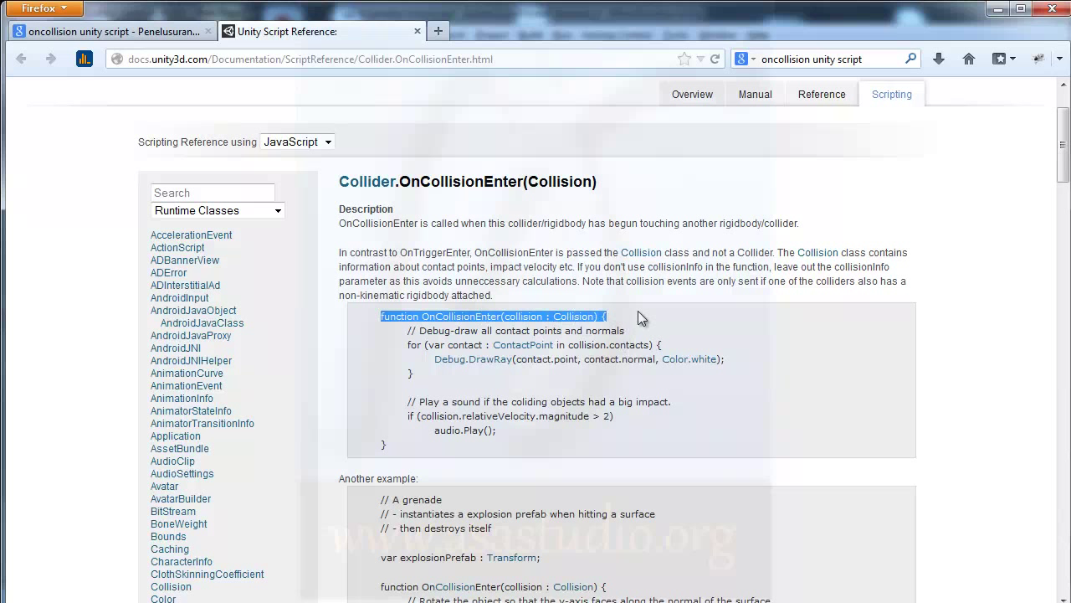
pyautogui.scroll(-4, 663, 418)
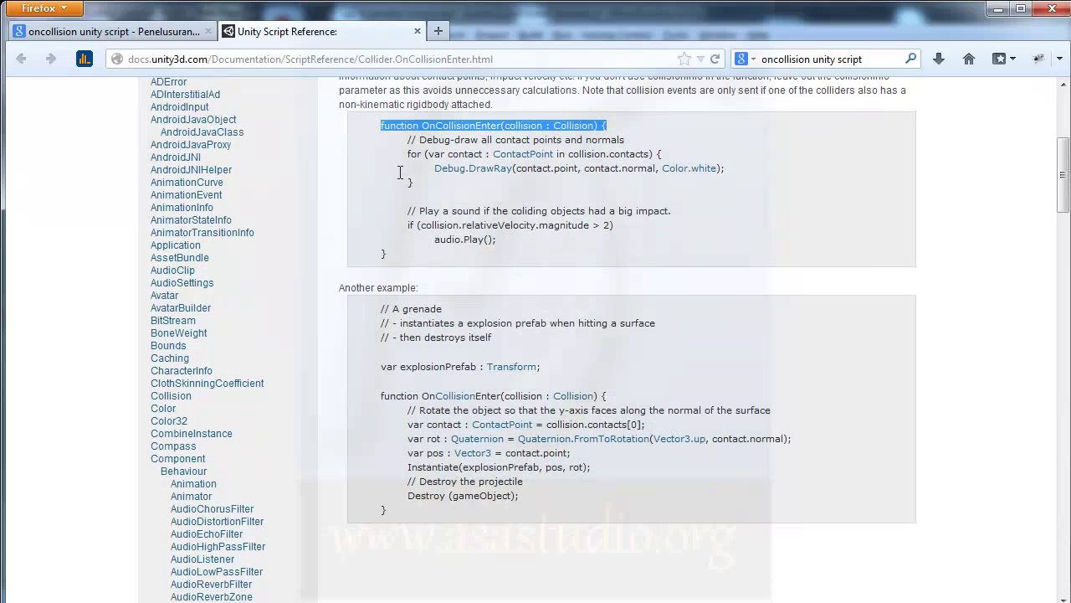
pyautogui.scroll(2, 400, 172)
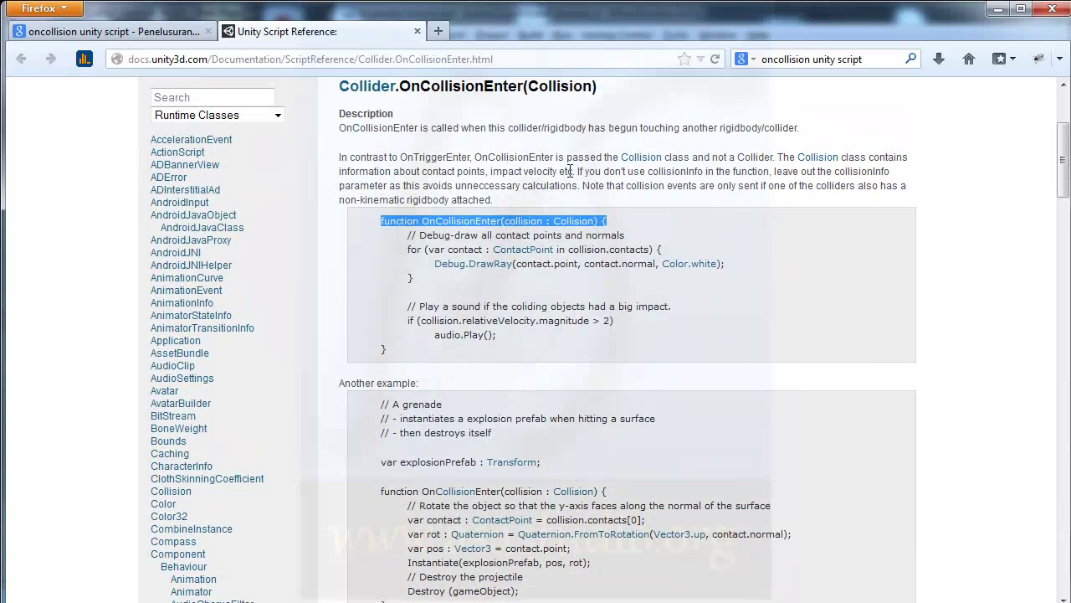
pyautogui.scroll(-2, 343, 404)
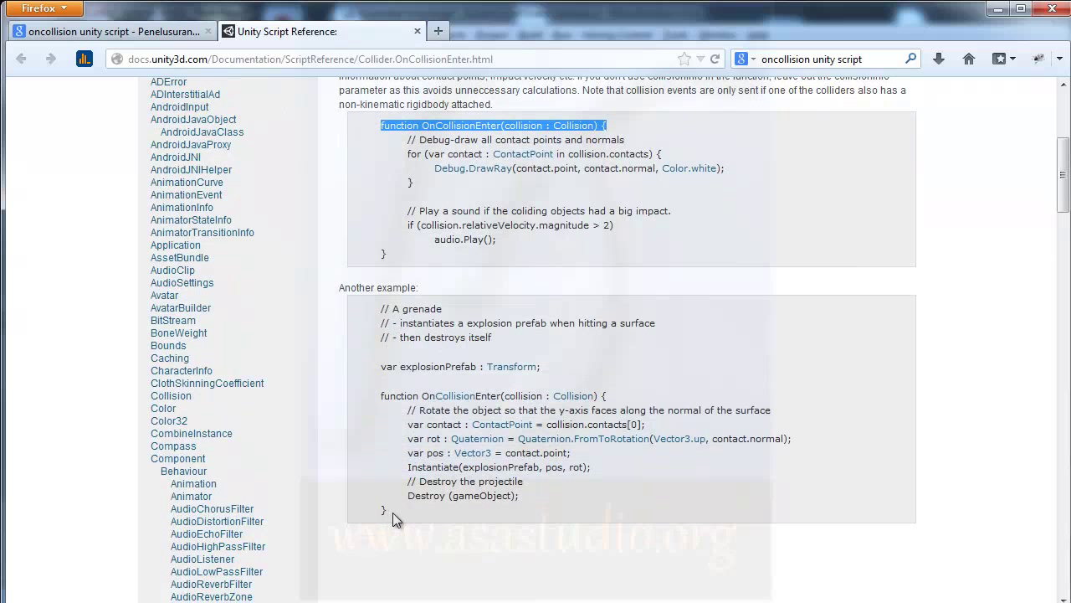
pyautogui.moveTo(393, 512); pyautogui.dragTo(376, 368)
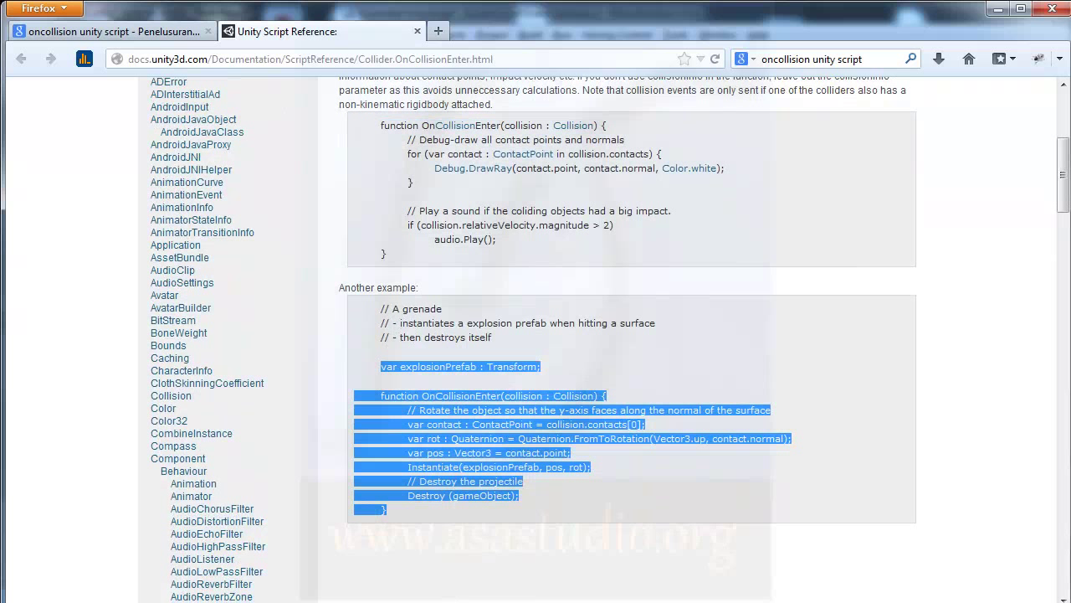
# Step: Replace the SuaraTabrakan.js template with the pasted collision example and fix its indentation
pyautogui.hotkey('alt', 'Tab')
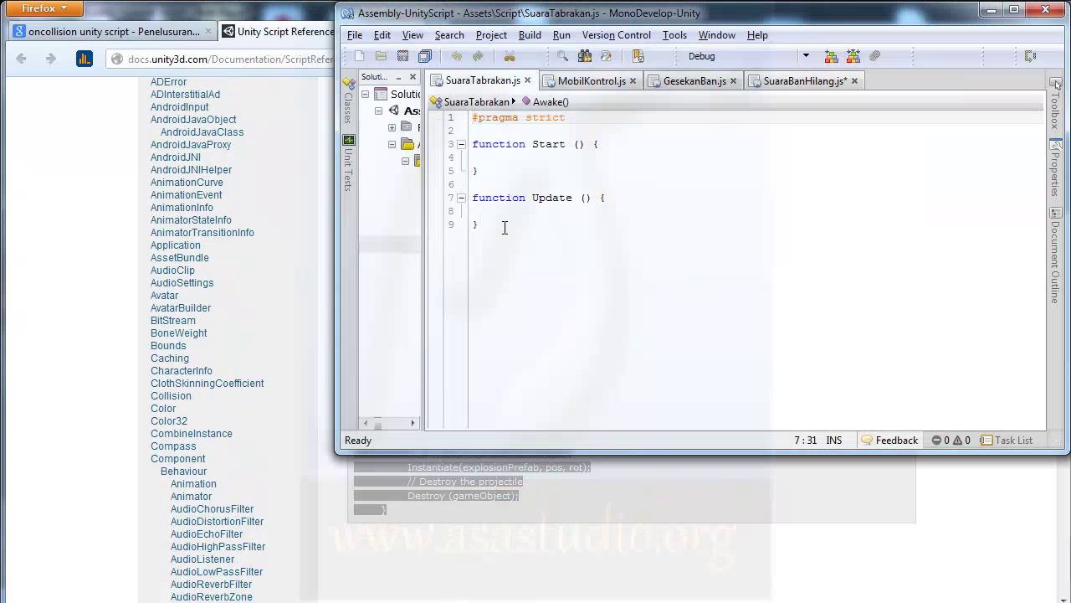
pyautogui.moveTo(506, 226); pyautogui.dragTo(408, 77)
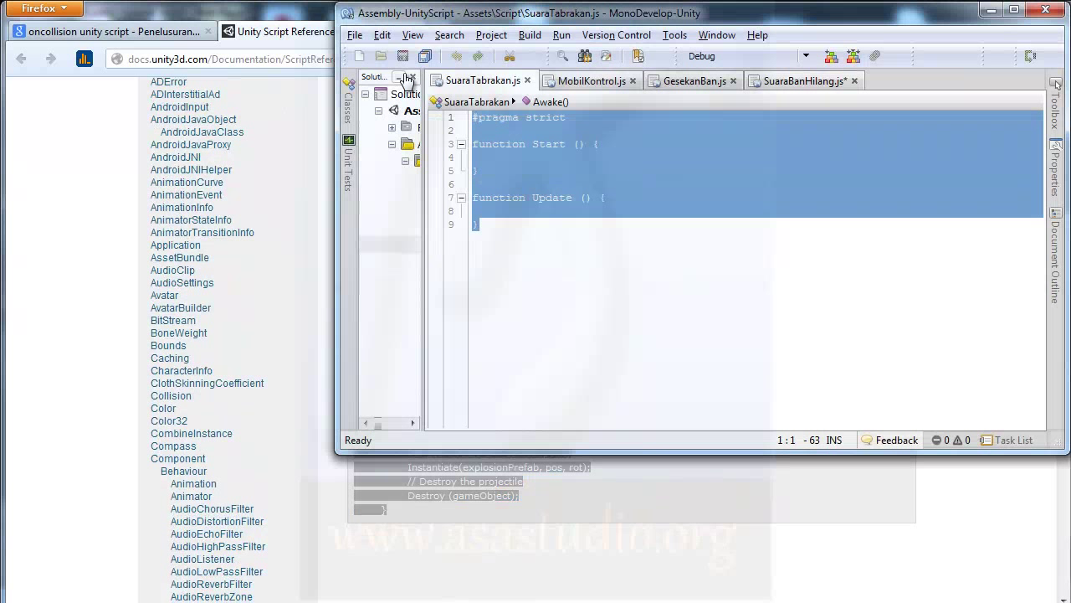
pyautogui.hotkey('ctrl', 'v')
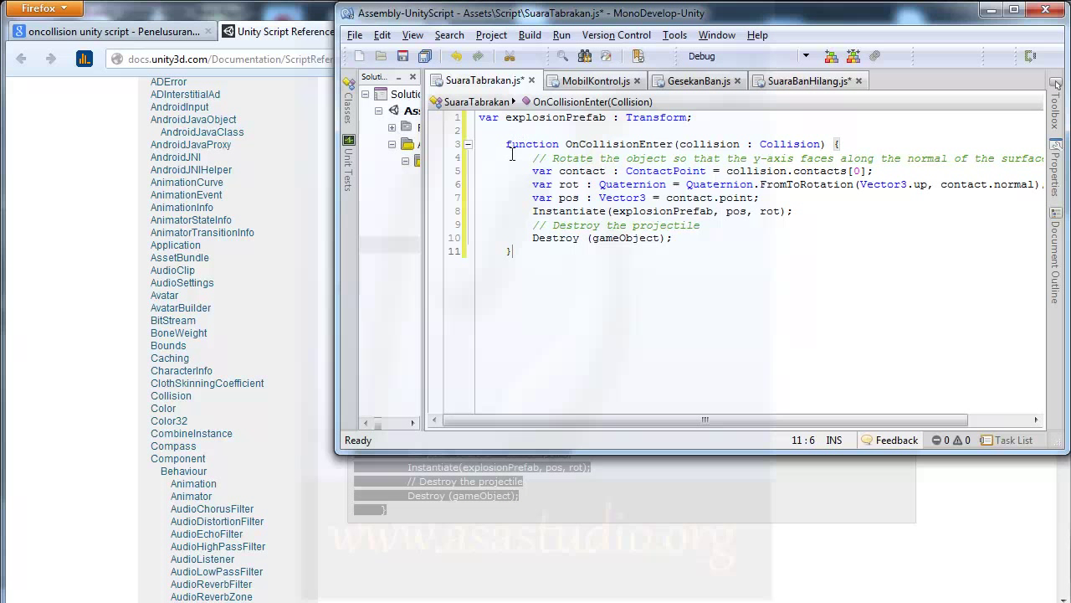
pyautogui.moveTo(508, 147); pyautogui.dragTo(458, 155)
pyautogui.press('BackSpace')
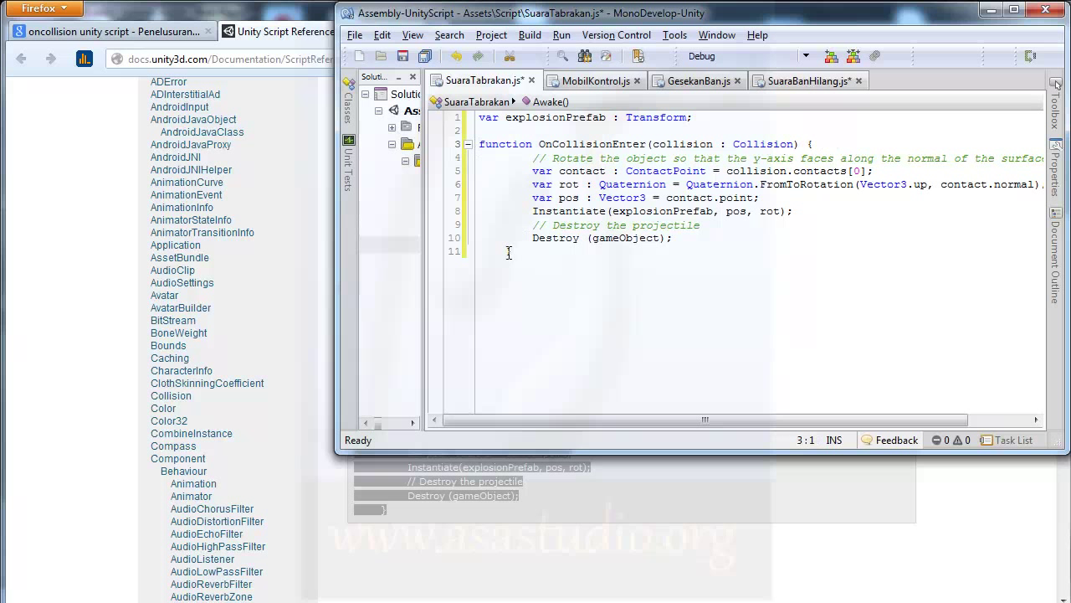
pyautogui.moveTo(506, 250); pyautogui.dragTo(479, 251)
pyautogui.press('BackSpace')
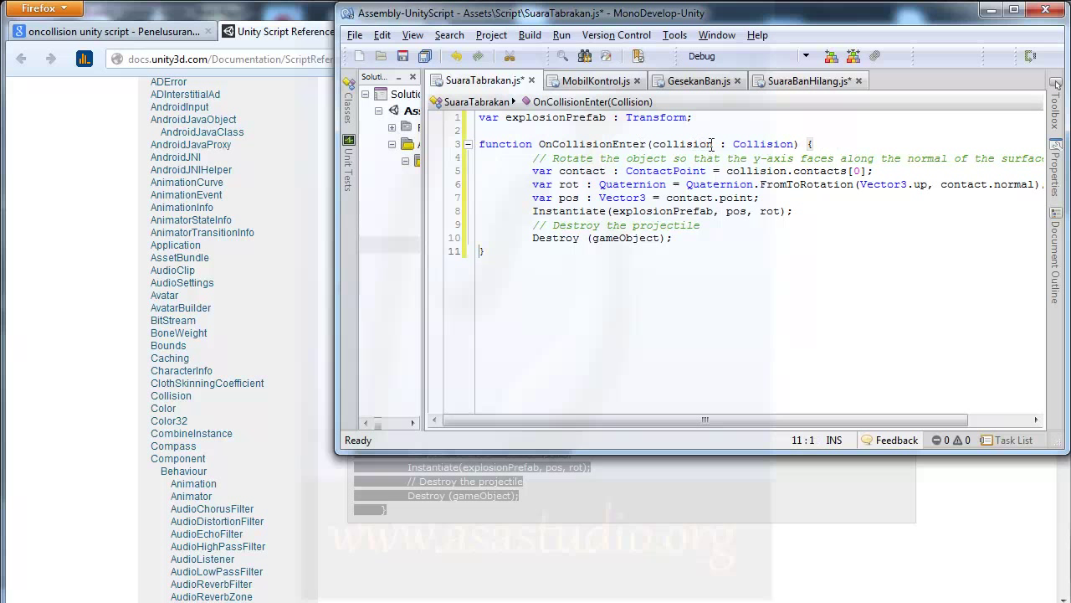
# Step: Rename the explosionPrefab variable on line 1 to suaraT
pyautogui.moveTo(506, 119); pyautogui.dragTo(609, 117)
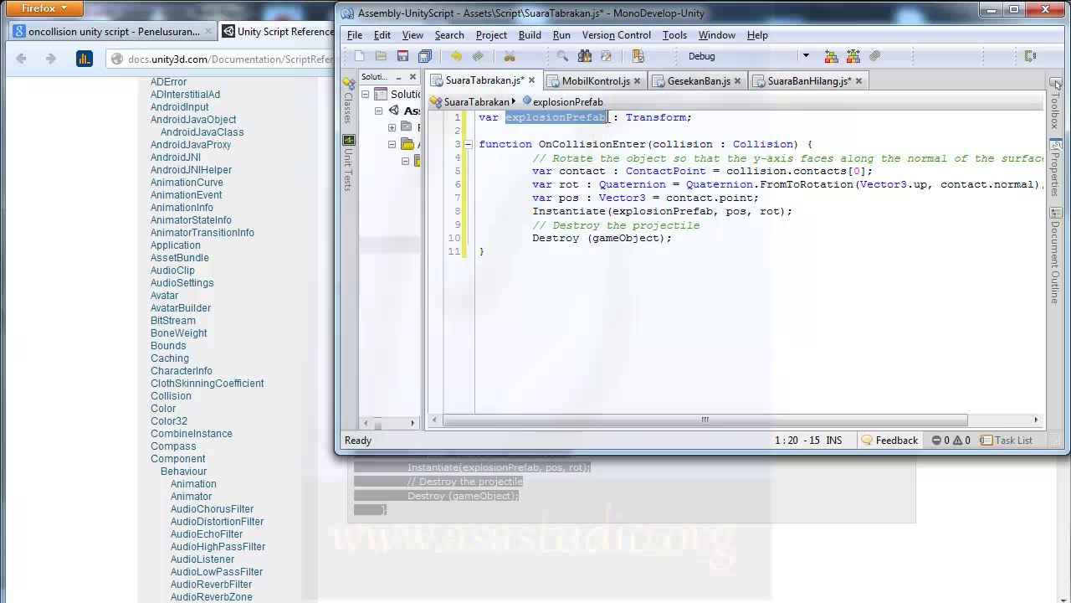
pyautogui.write('suarT')
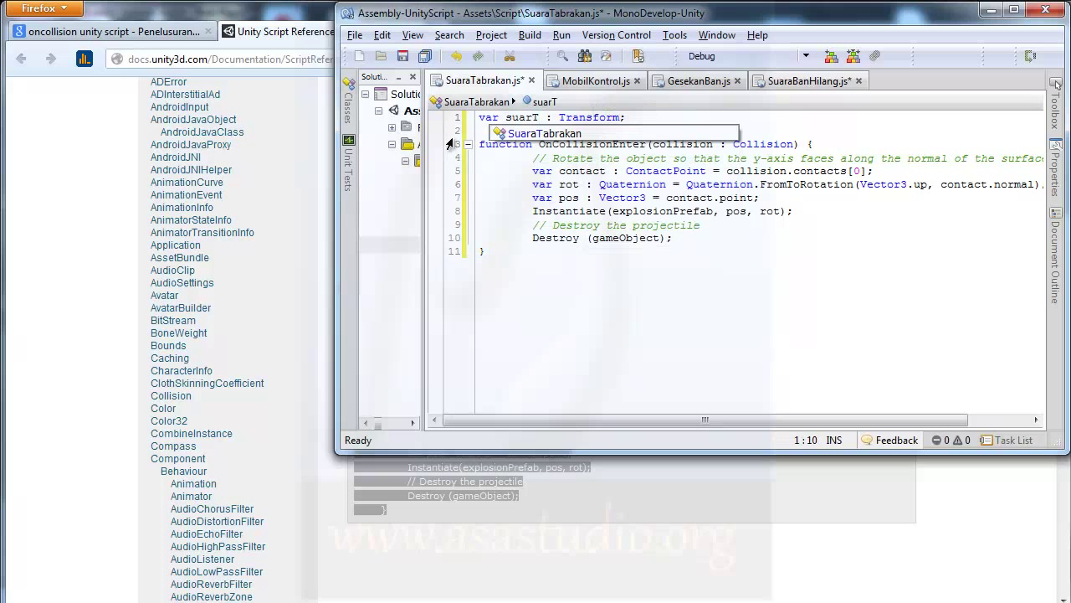
pyautogui.click(533, 118)
pyautogui.write('a')
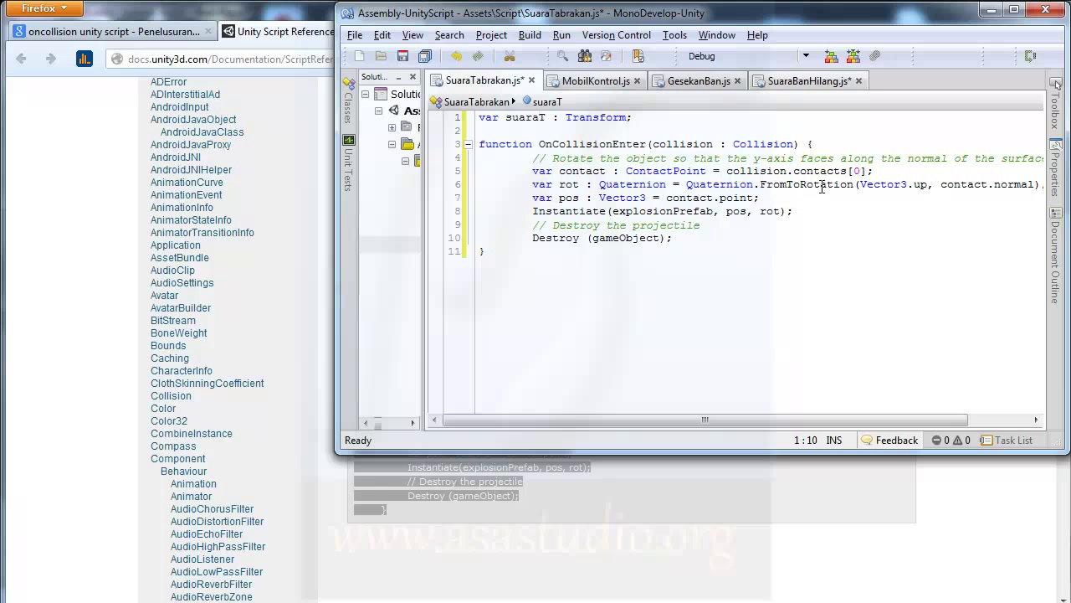
pyautogui.moveTo(717, 420)
pyautogui.mouseDown()
pyautogui.moveTo(779, 425)
pyautogui.moveTo(724, 428)
pyautogui.mouseUp()
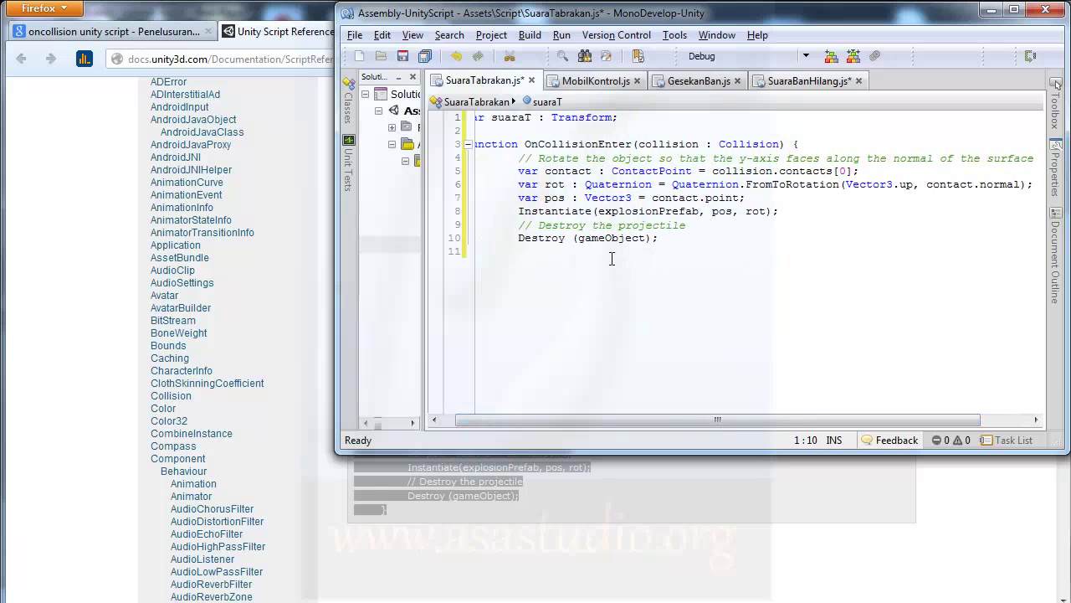
# Step: Instantiate suaraT instead of explosionPrefab, comment out Destroy(gameObject), and save all scripts
pyautogui.moveTo(599, 211); pyautogui.dragTo(700, 211)
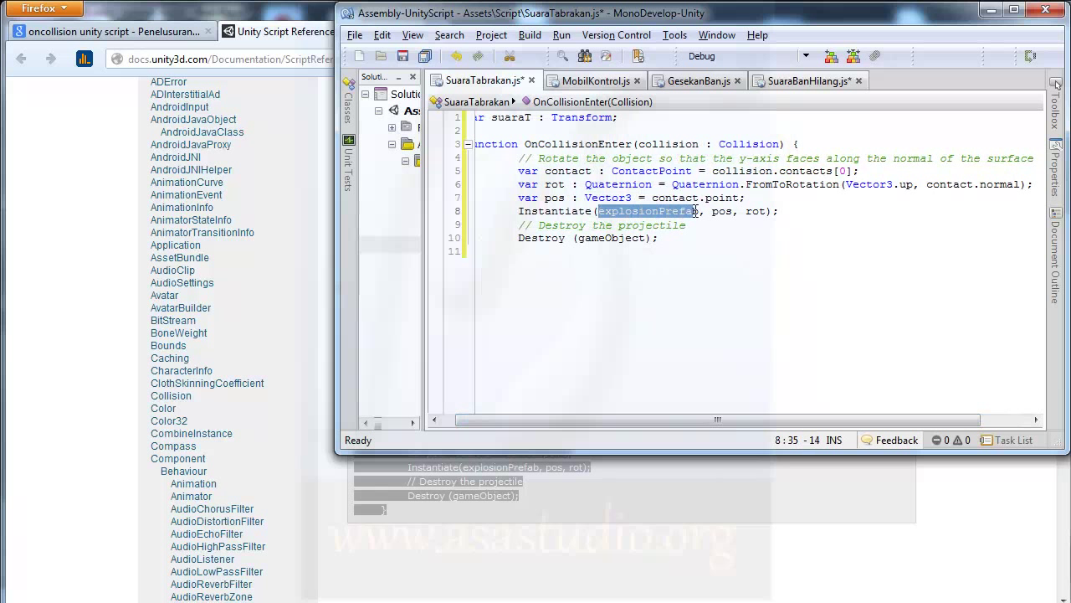
pyautogui.write('suara')
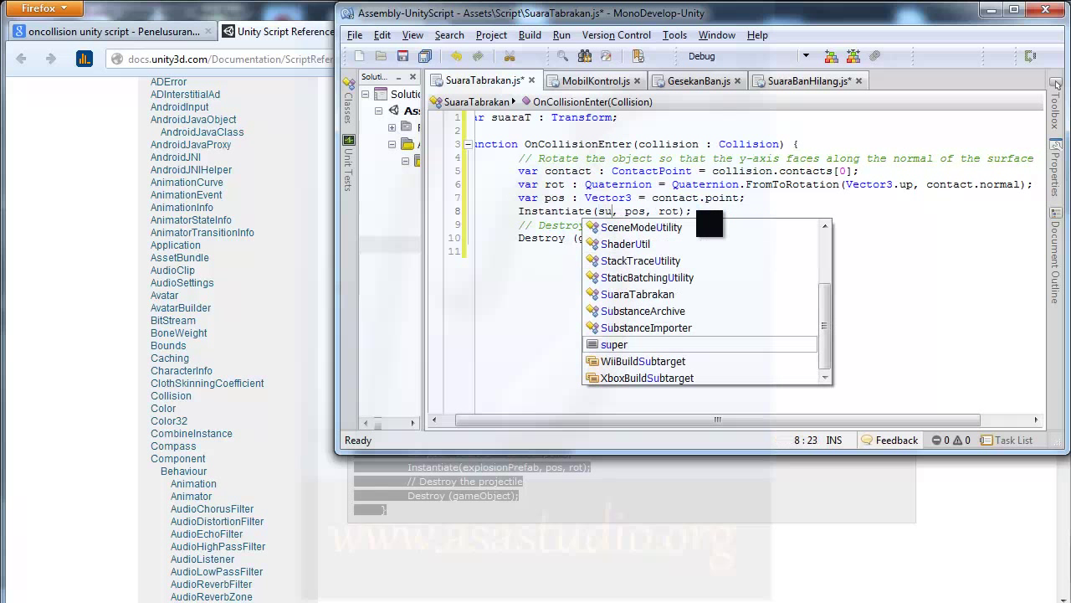
pyautogui.write('T')
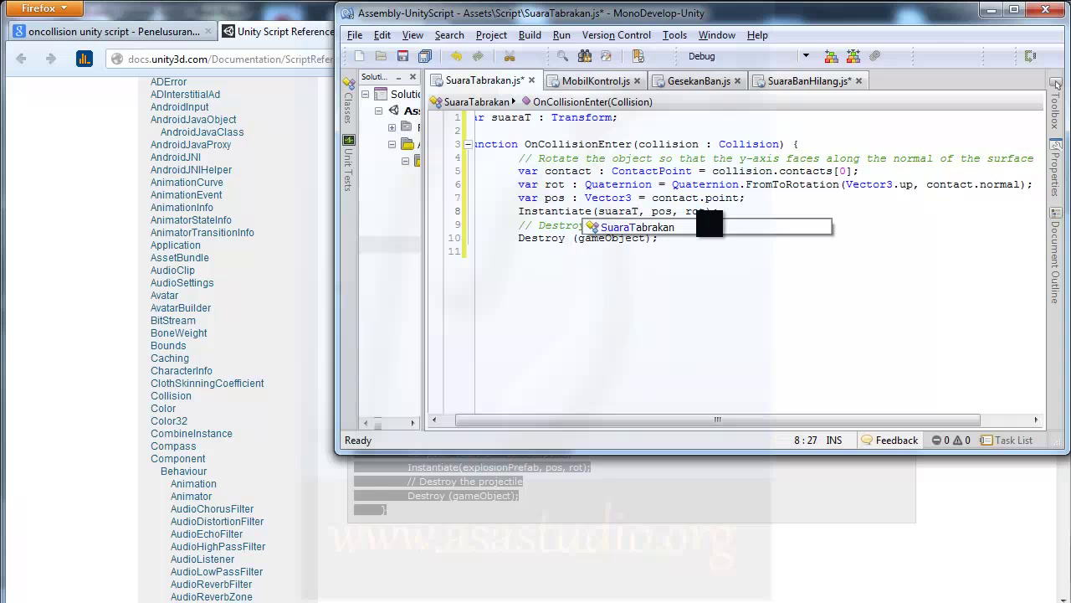
pyautogui.click(705, 238)
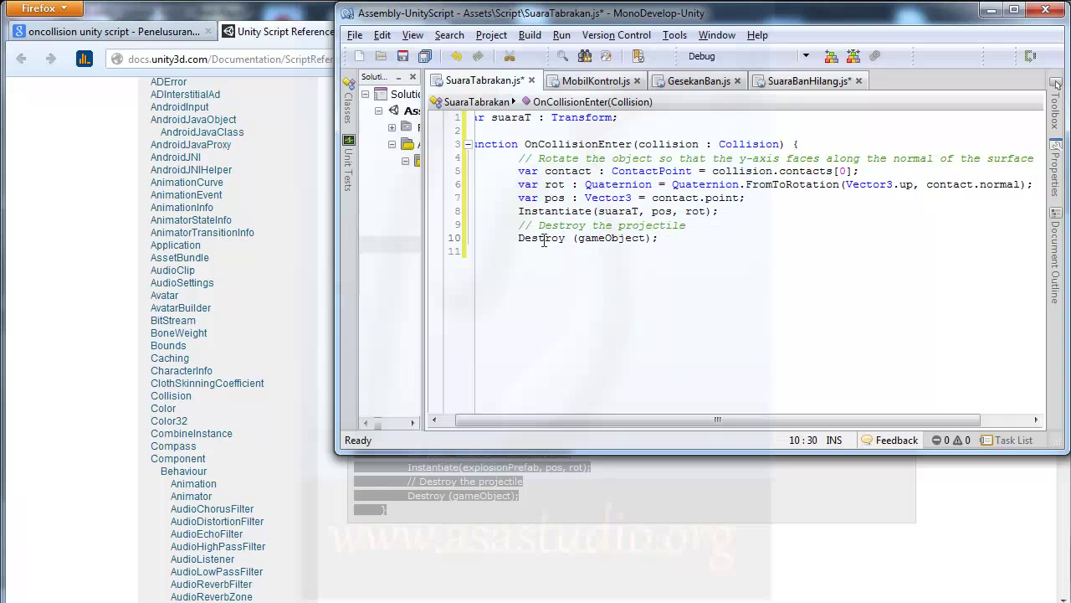
pyautogui.moveTo(743, 420); pyautogui.dragTo(729, 420)
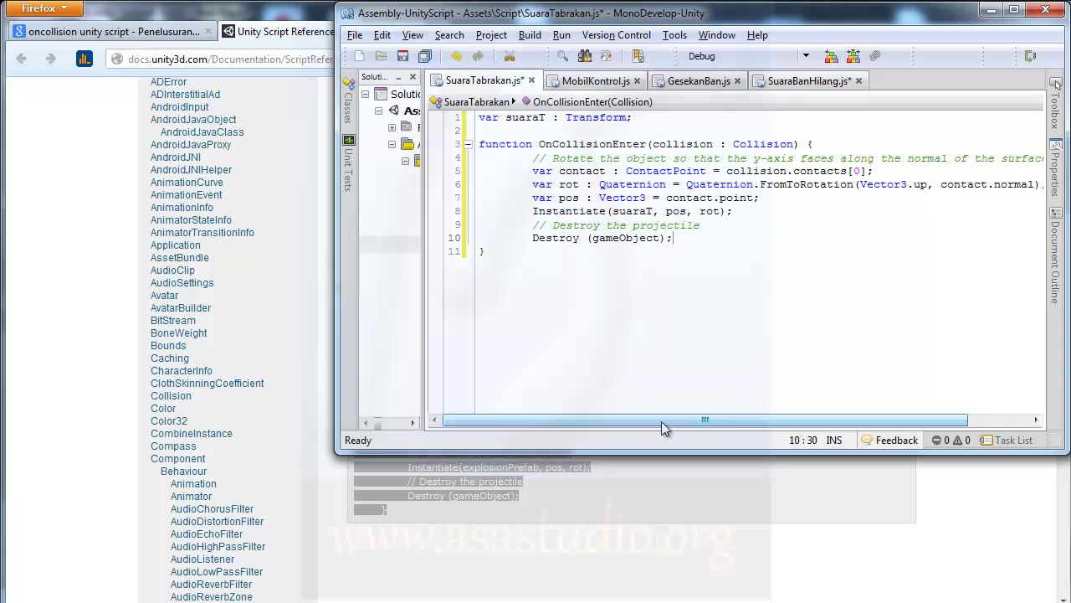
pyautogui.click(534, 238)
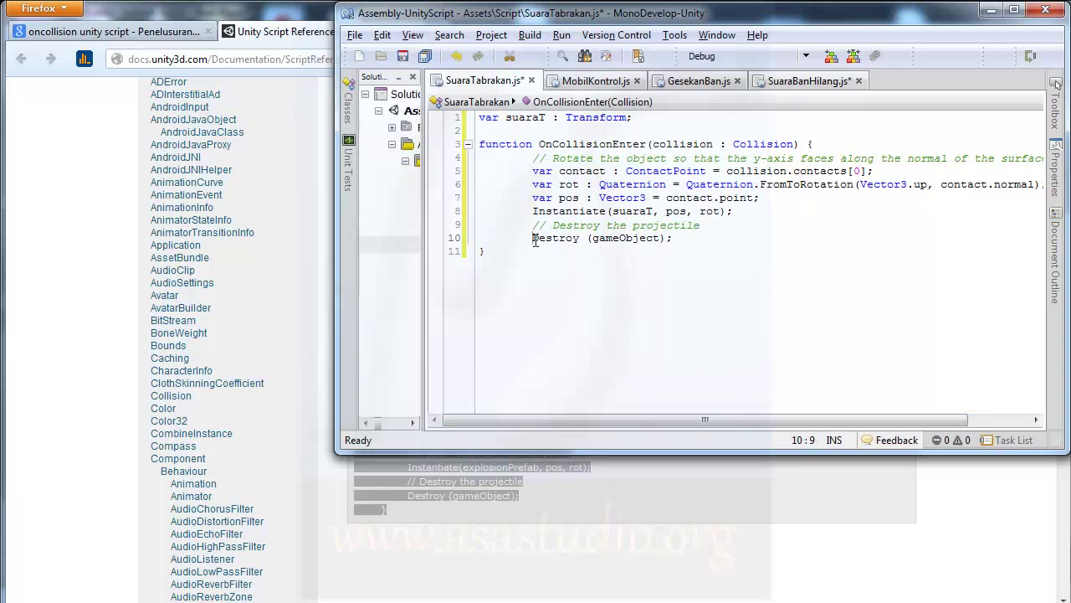
pyautogui.write('//')
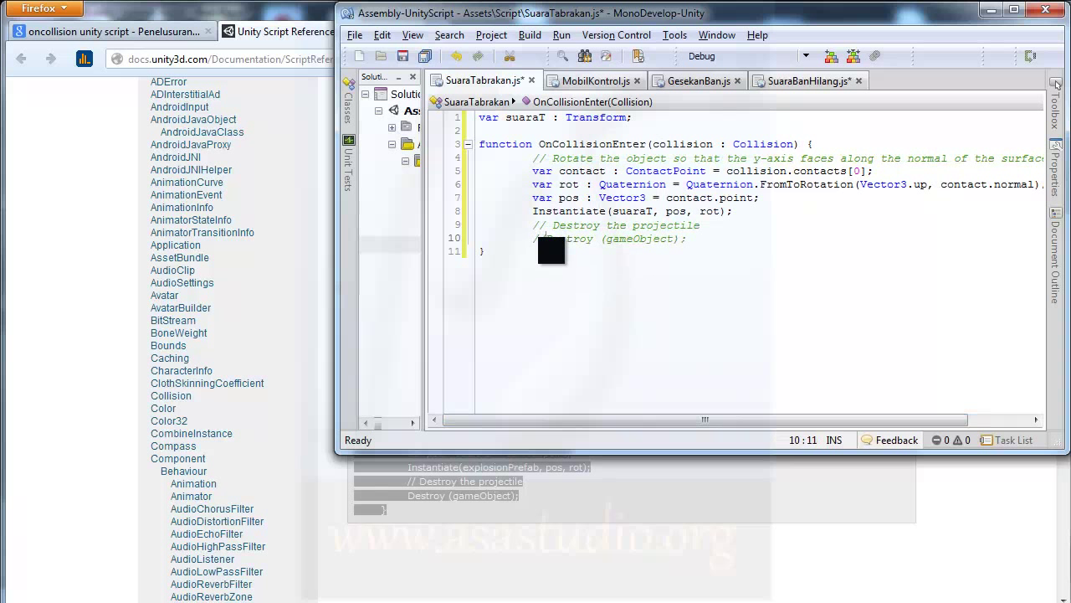
pyautogui.click(426, 55)
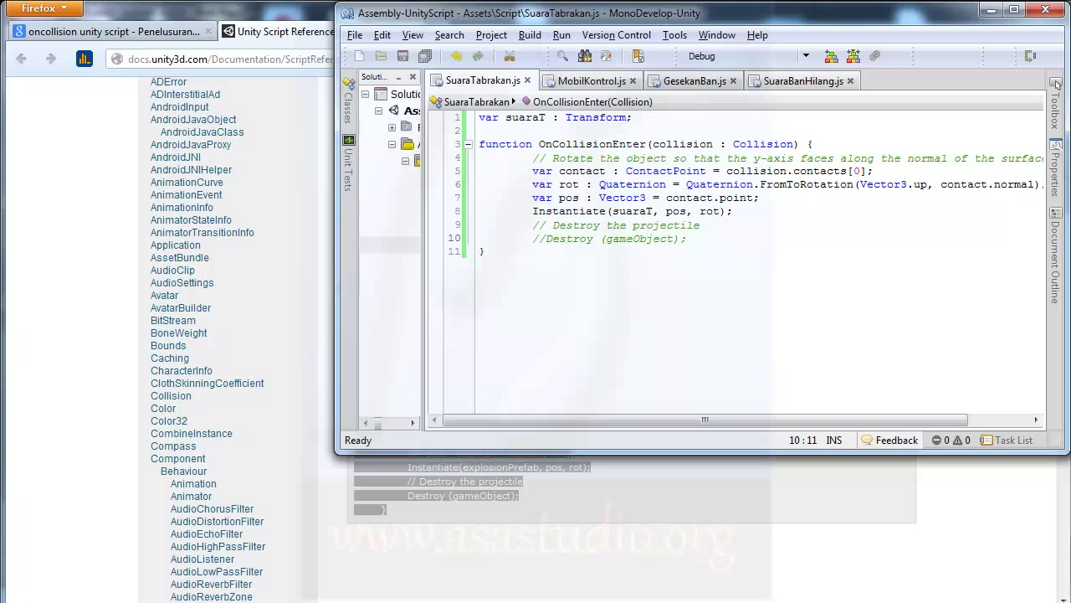
pyautogui.hotkey('alt', 'Tab')
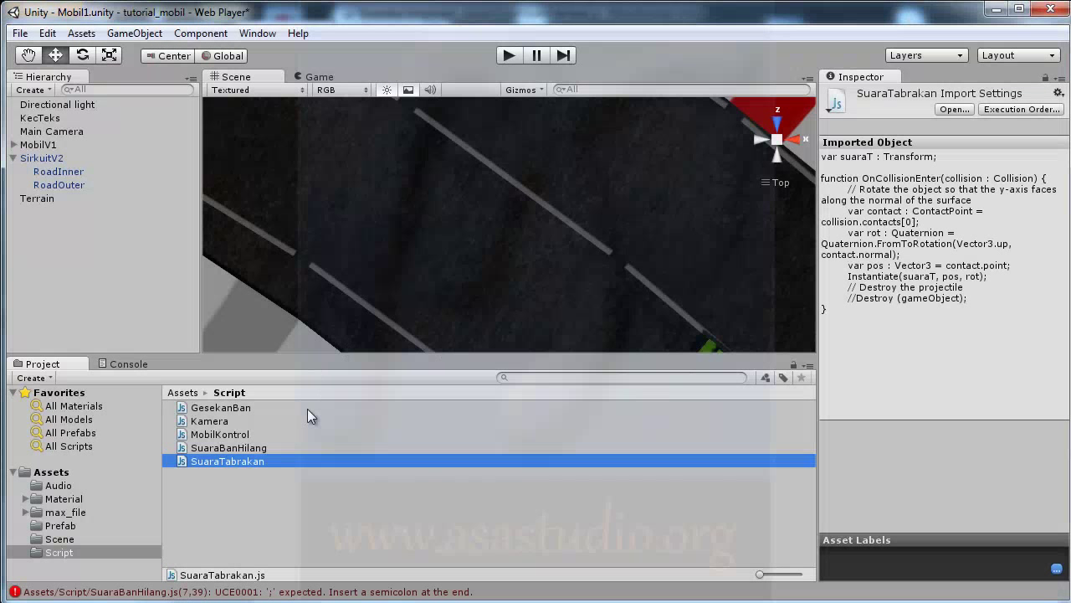
# Step: Remove the stray 'ty' after Destroy(gameObject); on line 7 of SuaraBanHilang.js and save
pyautogui.click(120, 361)
pyautogui.doubleClick(106, 397)
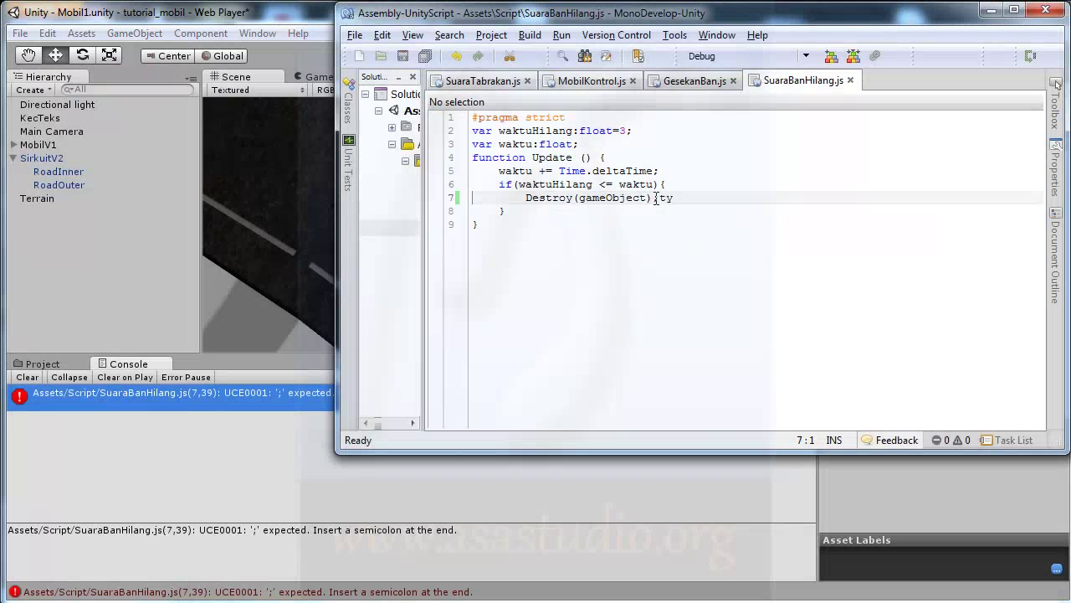
pyautogui.press('BackSpace')
pyautogui.press('BackSpace')
pyautogui.click(426, 55)
pyautogui.click(180, 442)
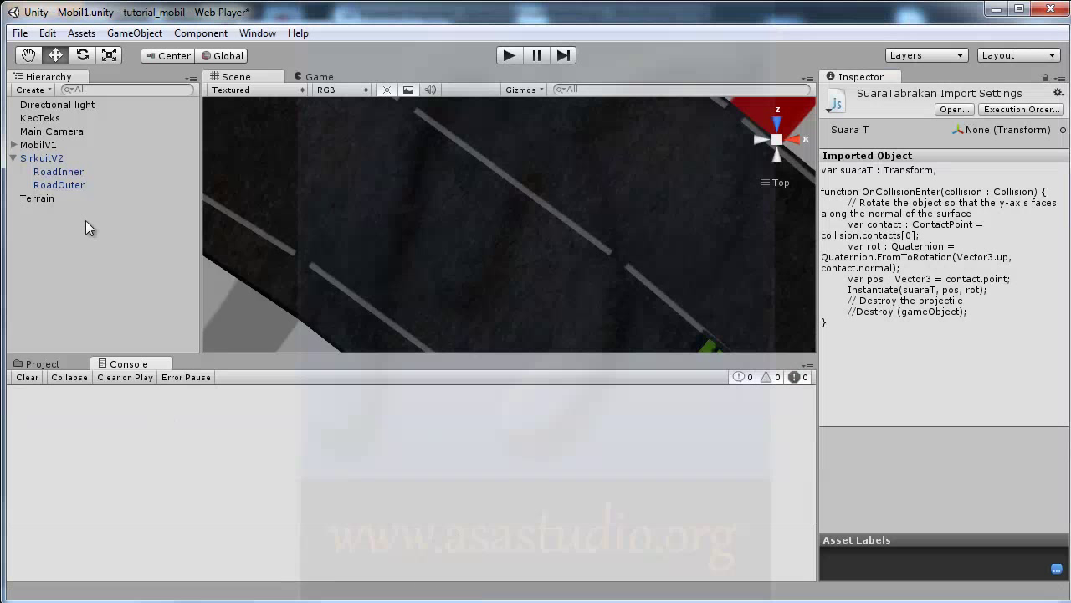
# Step: Fill Suara T on RoadInner and RoadOuter with the SuaraTabrakan prefab from Assets/Prefab, then play-test
pyautogui.click(52, 170)
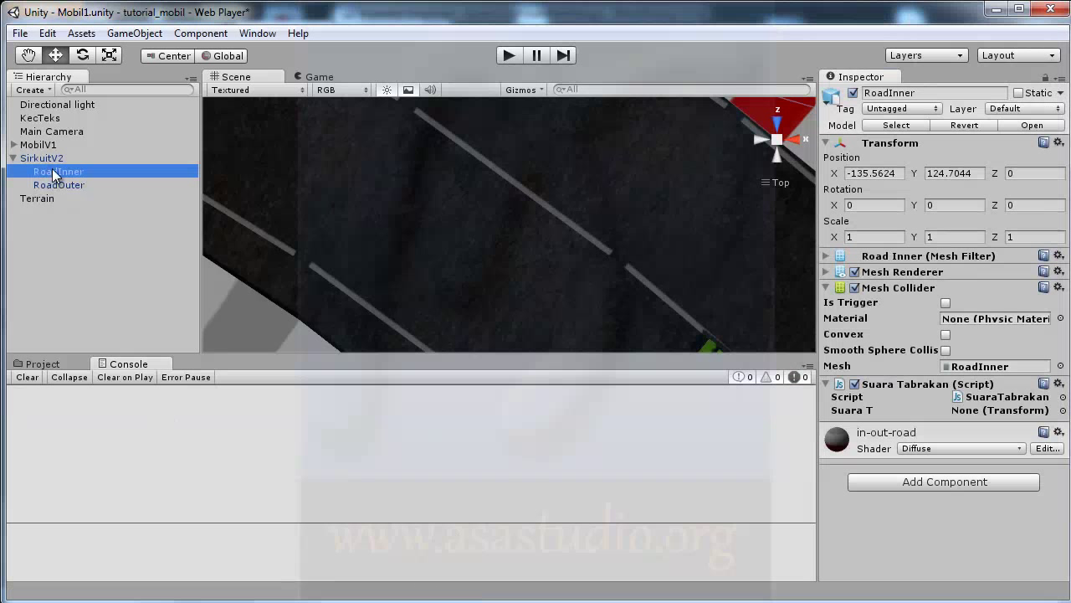
pyautogui.keyDown('shift'); pyautogui.click(58, 185); pyautogui.keyUp('shift')
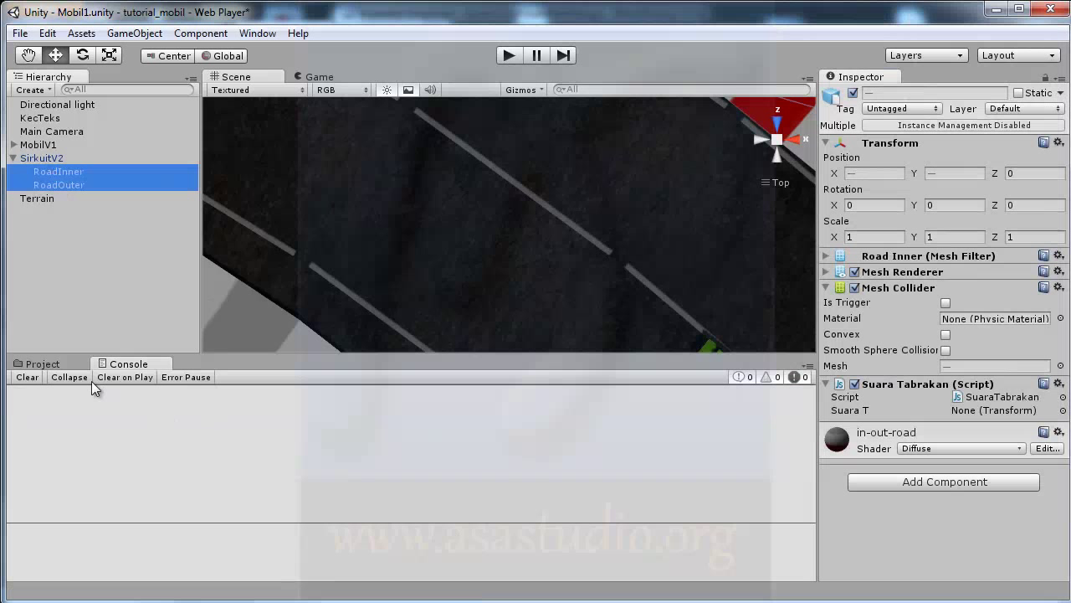
pyautogui.click(43, 364)
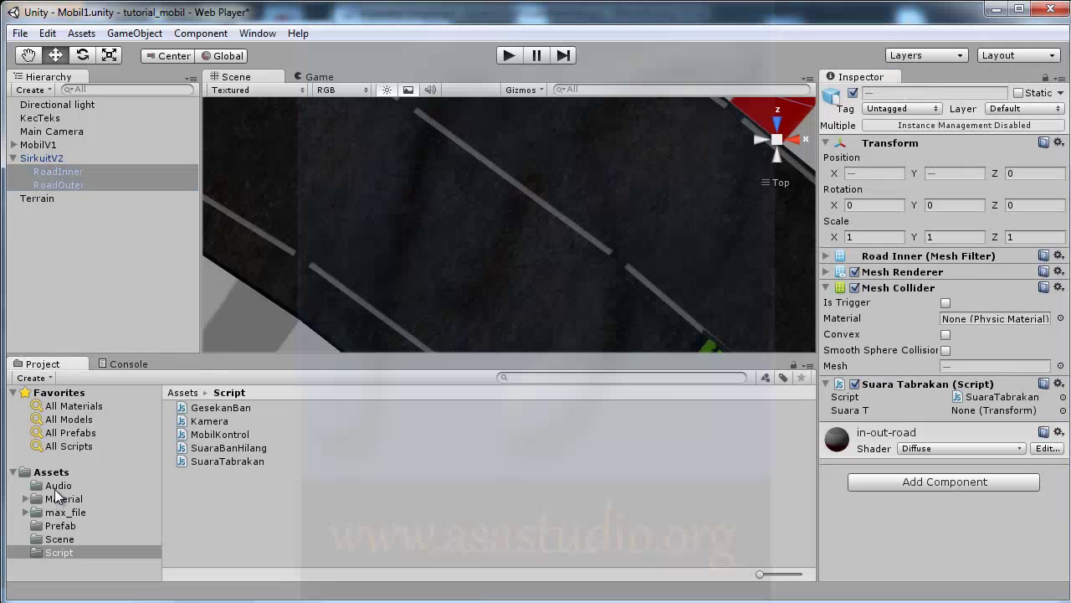
pyautogui.click(60, 527)
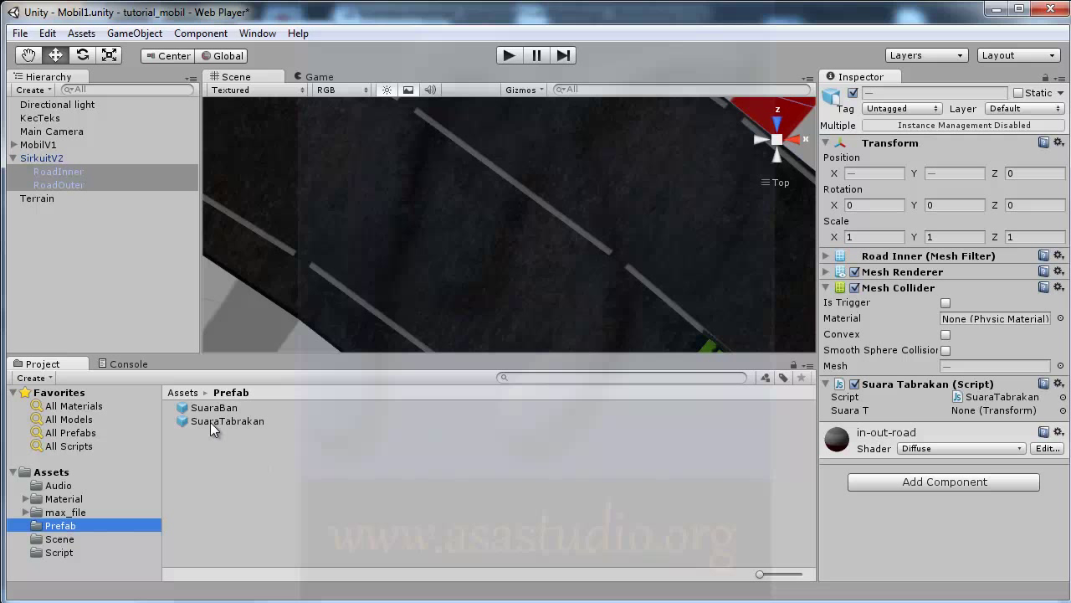
pyautogui.moveTo(210, 422); pyautogui.dragTo(872, 410)
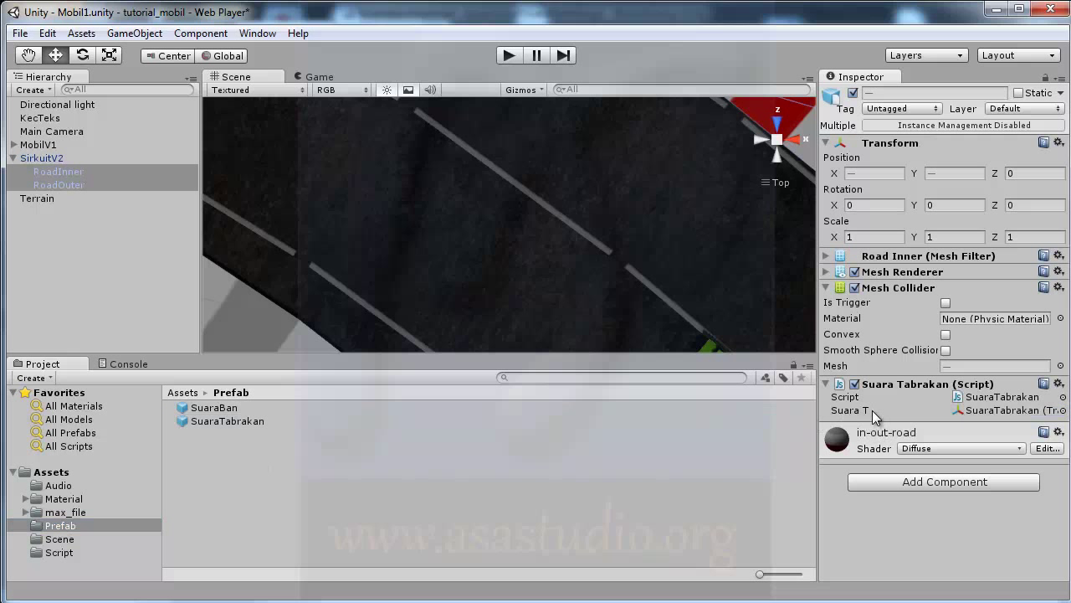
pyautogui.click(510, 56)
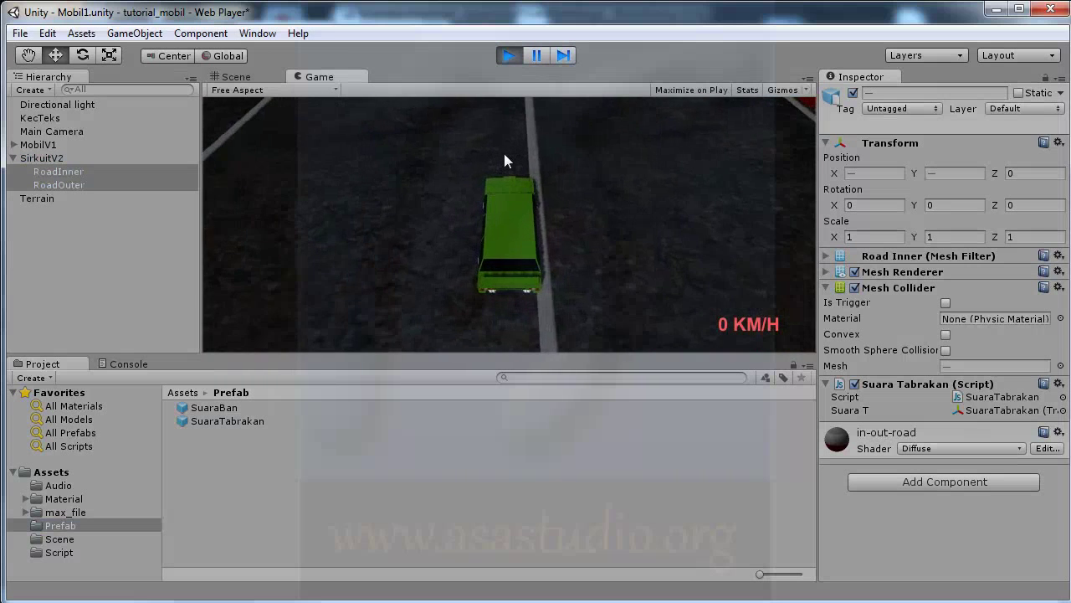
# Step: Drive forward, reverse and turn, then steer left into the kerb to spawn SuaraTabrakan clones, and stop
pyautogui.press('Up')
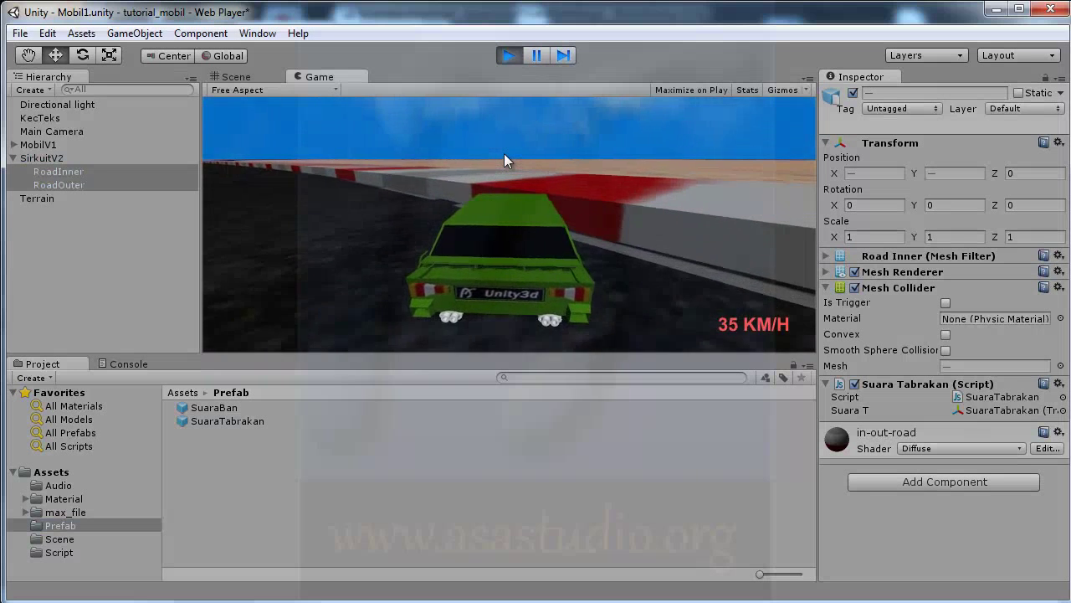
pyautogui.press('Down')
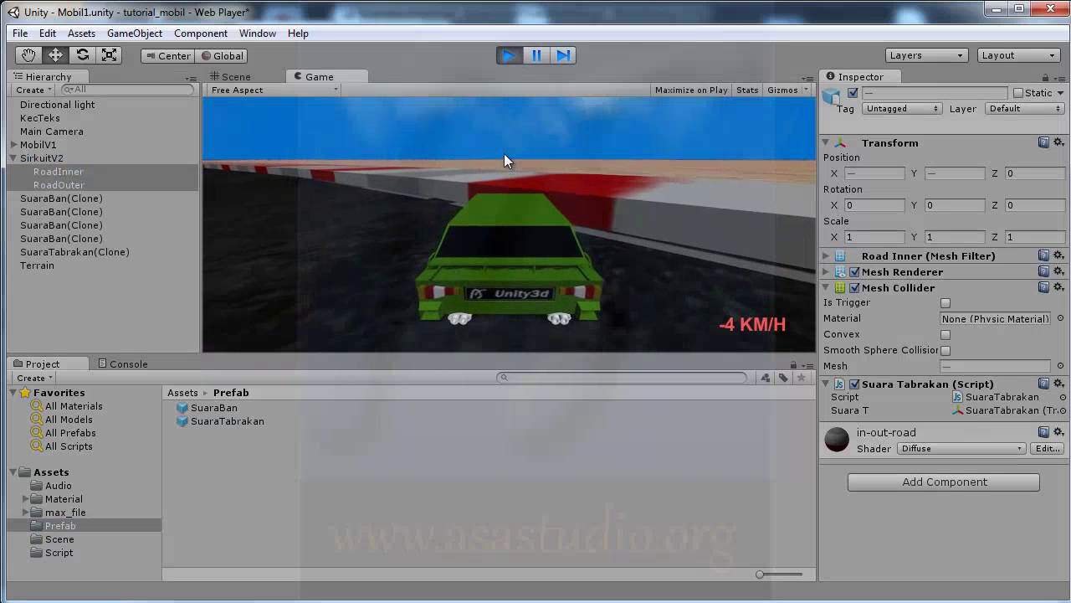
pyautogui.press('Right')
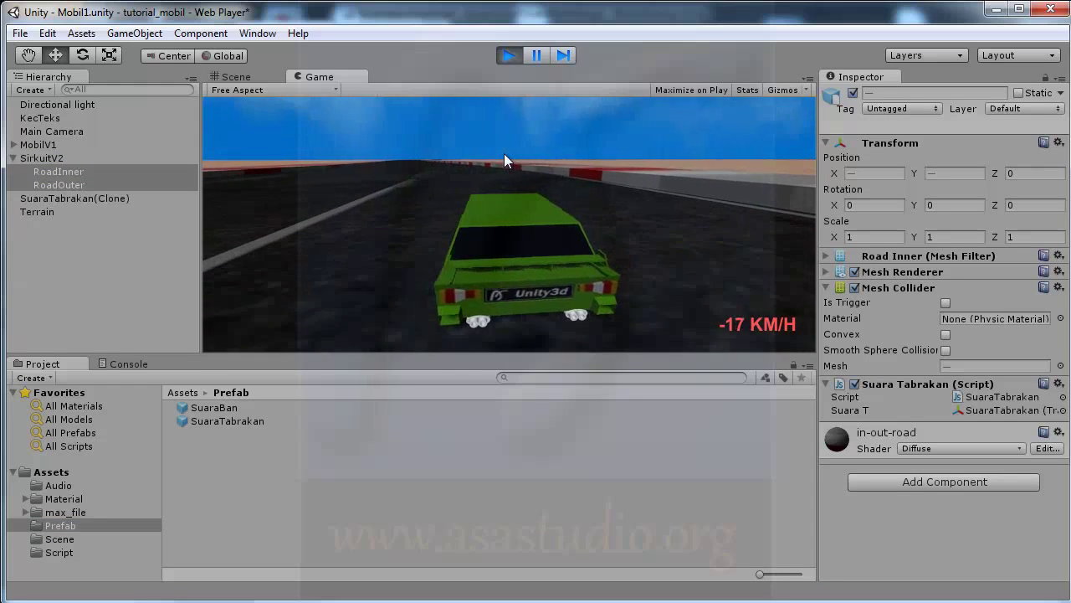
pyautogui.press('Up')
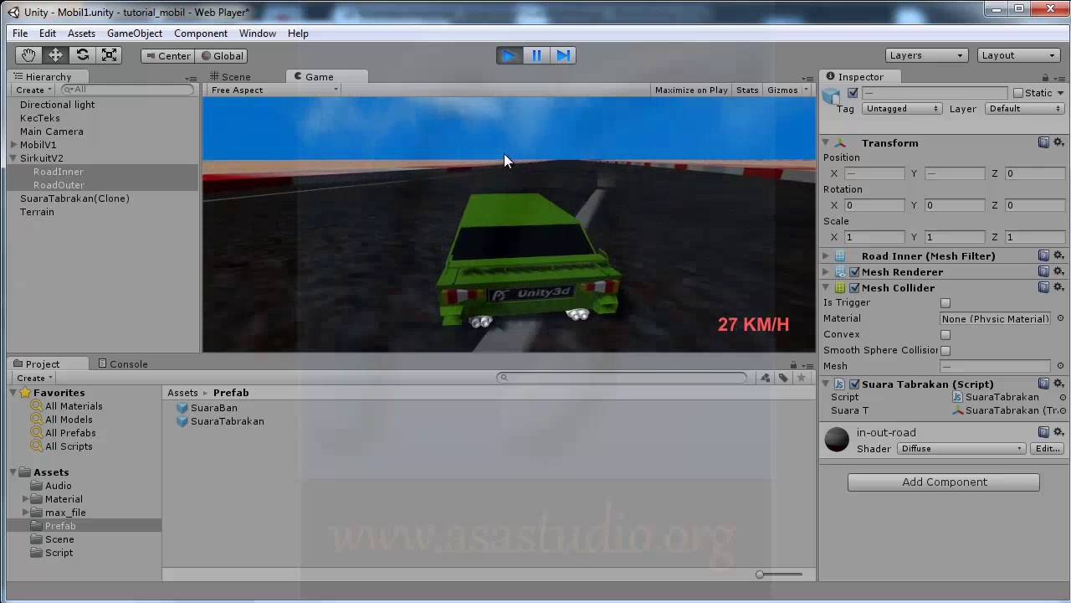
pyautogui.press('Left')
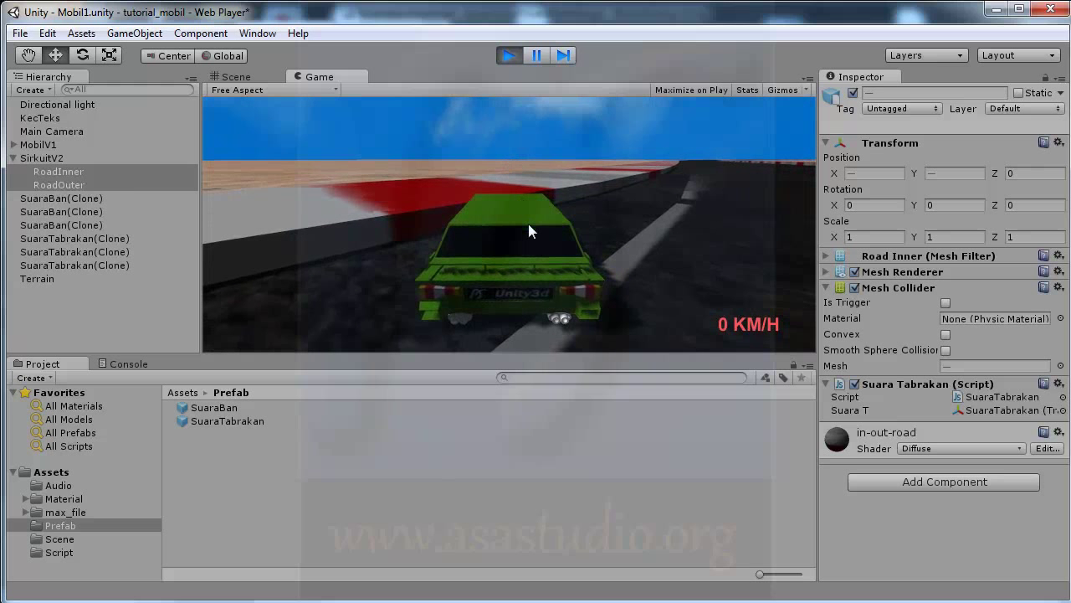
pyautogui.click(508, 56)
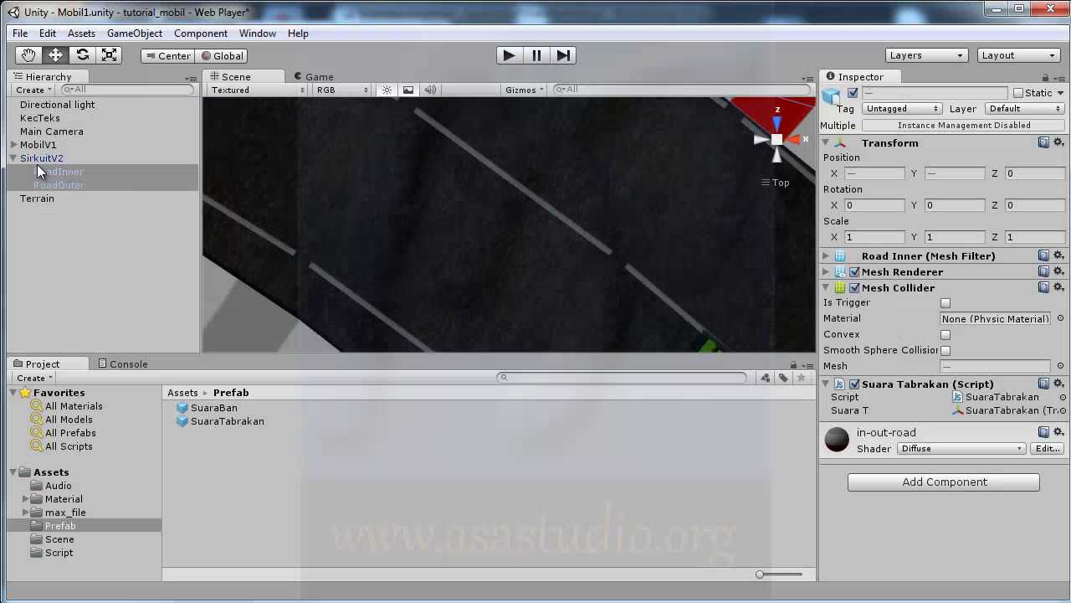
# Step: Select the MobilV1 car in the Hierarchy and scroll down its Inspector
pyautogui.click(14, 145)
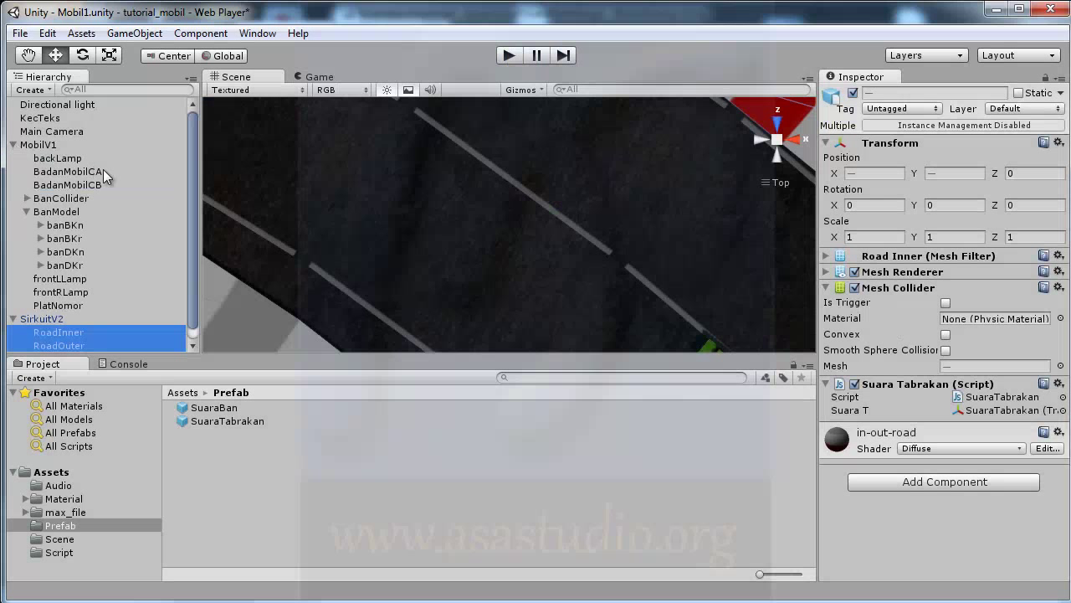
pyautogui.click(13, 145)
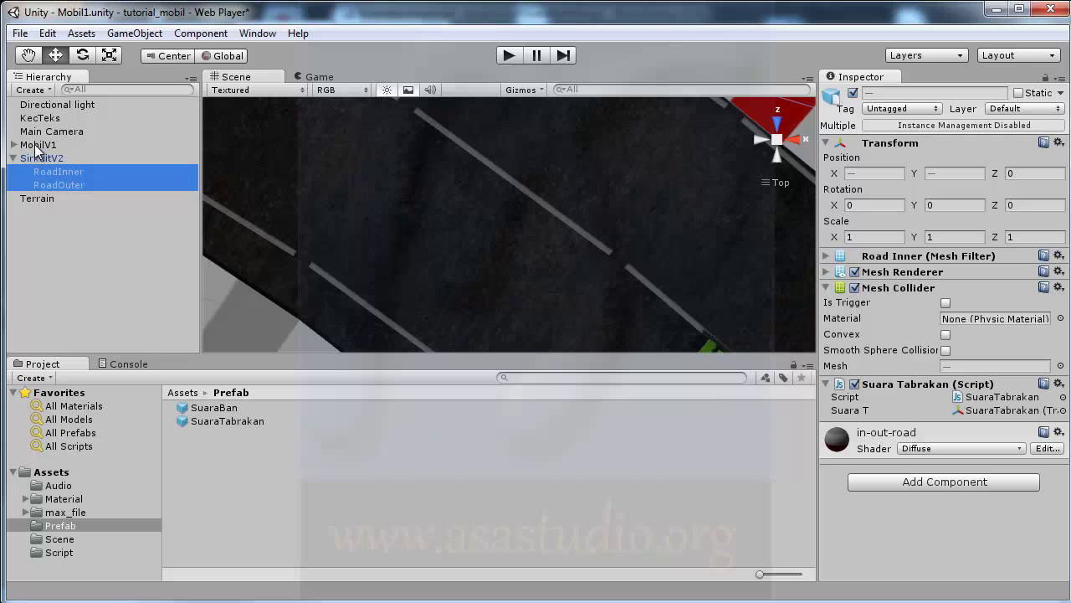
pyautogui.click(37, 146)
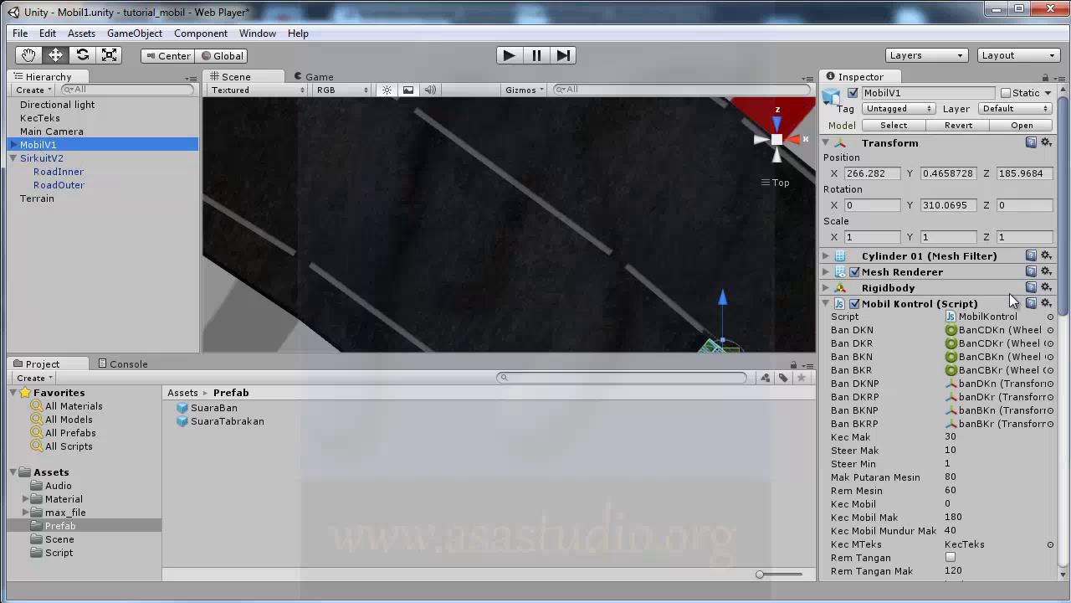
pyautogui.moveTo(1065, 270); pyautogui.dragTo(1065, 484)
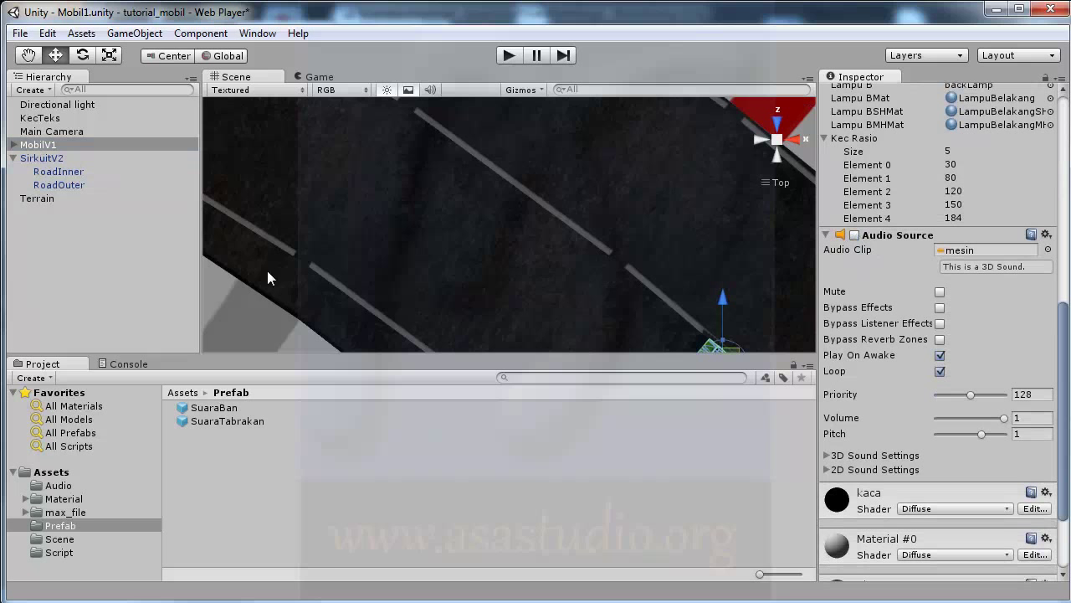
# Step: Play-test driving forward, in reverse, then forward steering left while engine pitch tracks speed, and stop
pyautogui.click(510, 55)
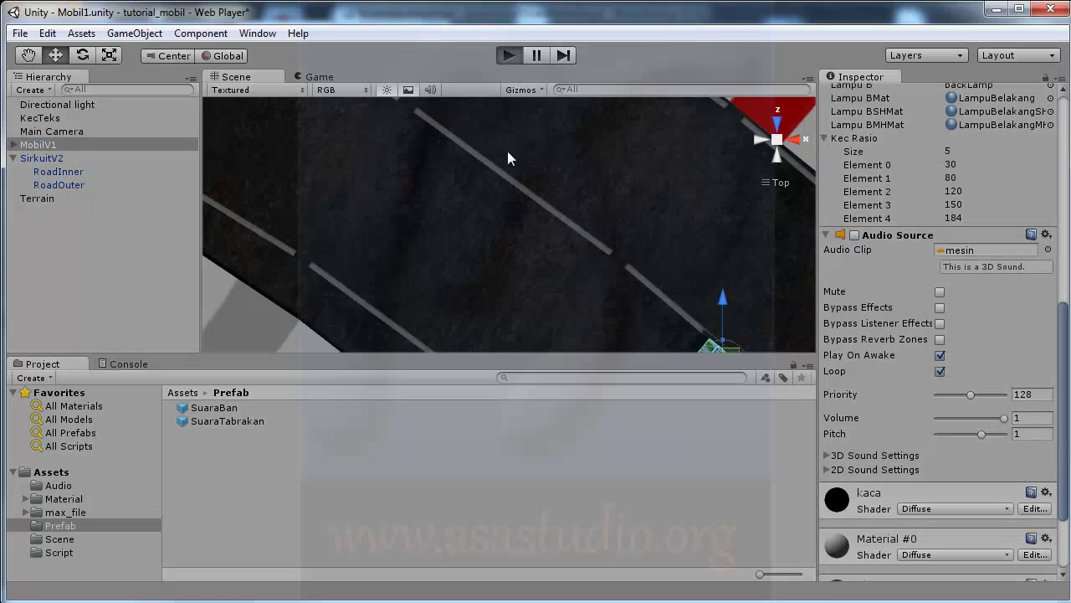
pyautogui.press('Up')
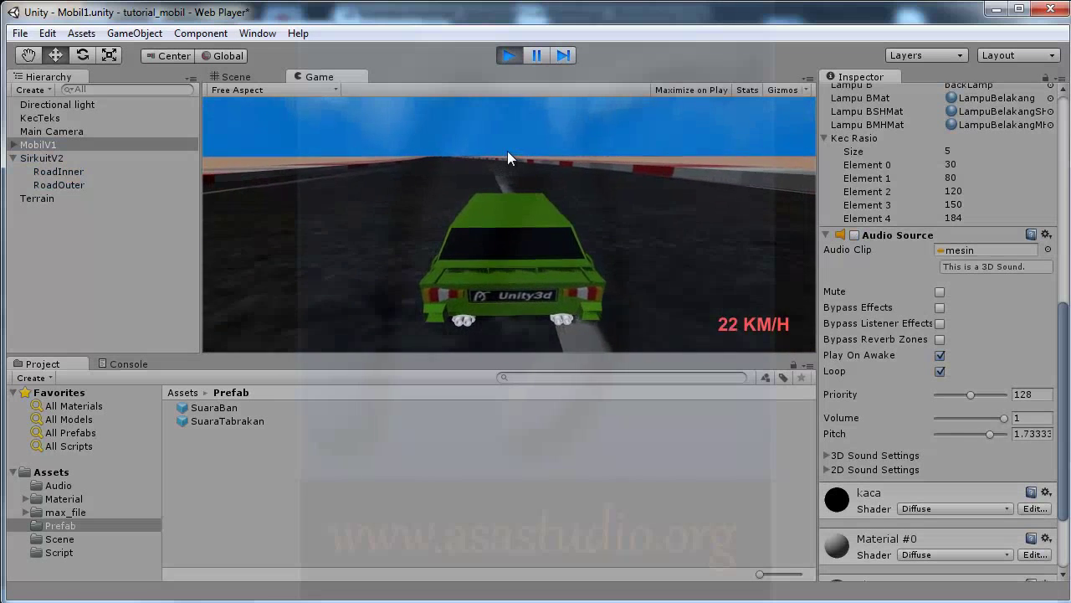
pyautogui.press('Right')
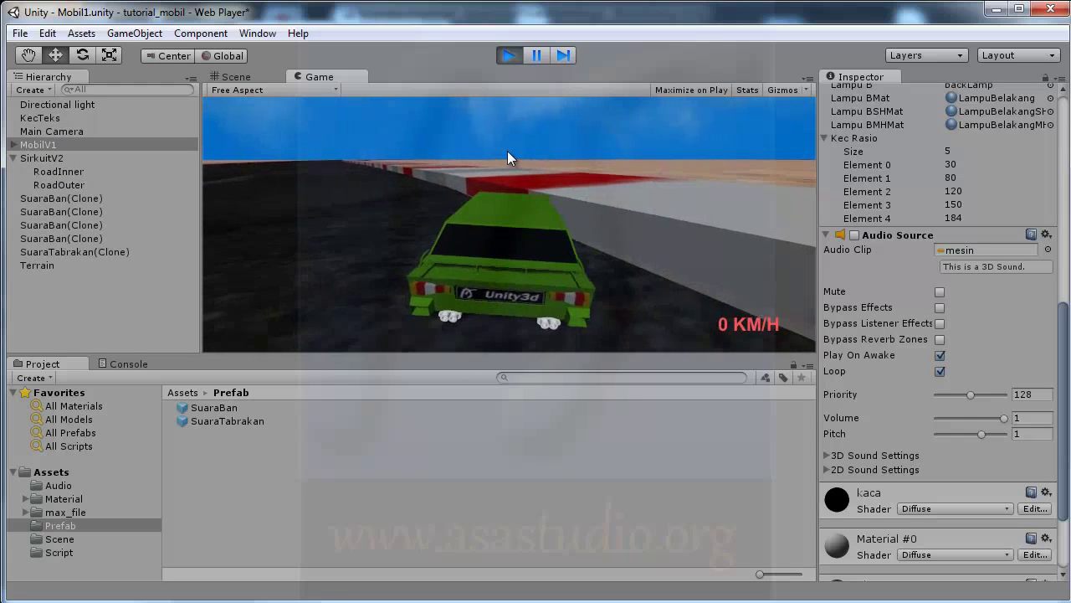
pyautogui.press('Down')
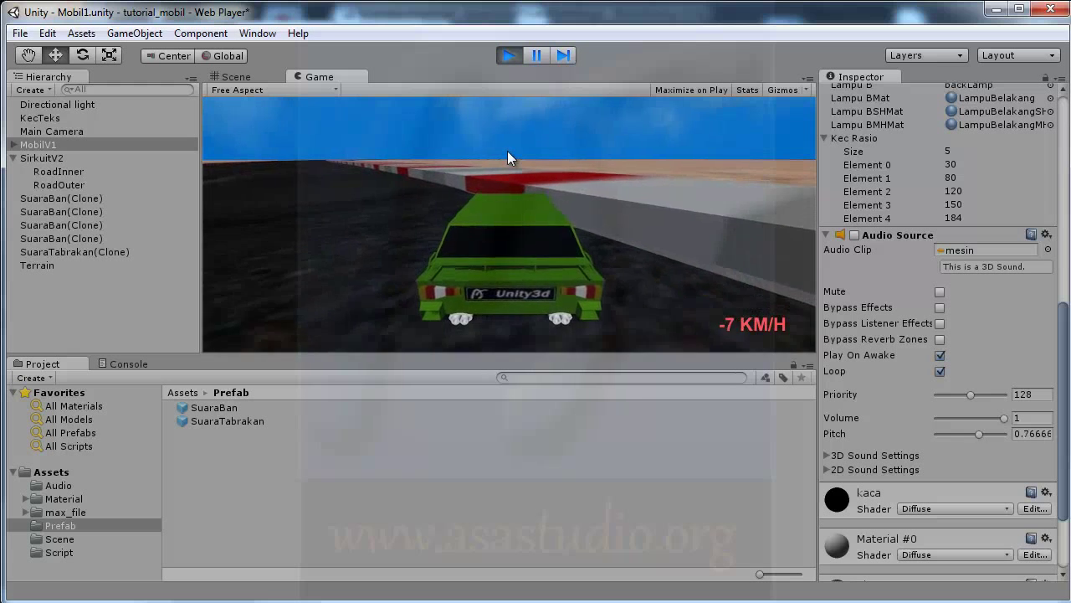
pyautogui.press('Up')
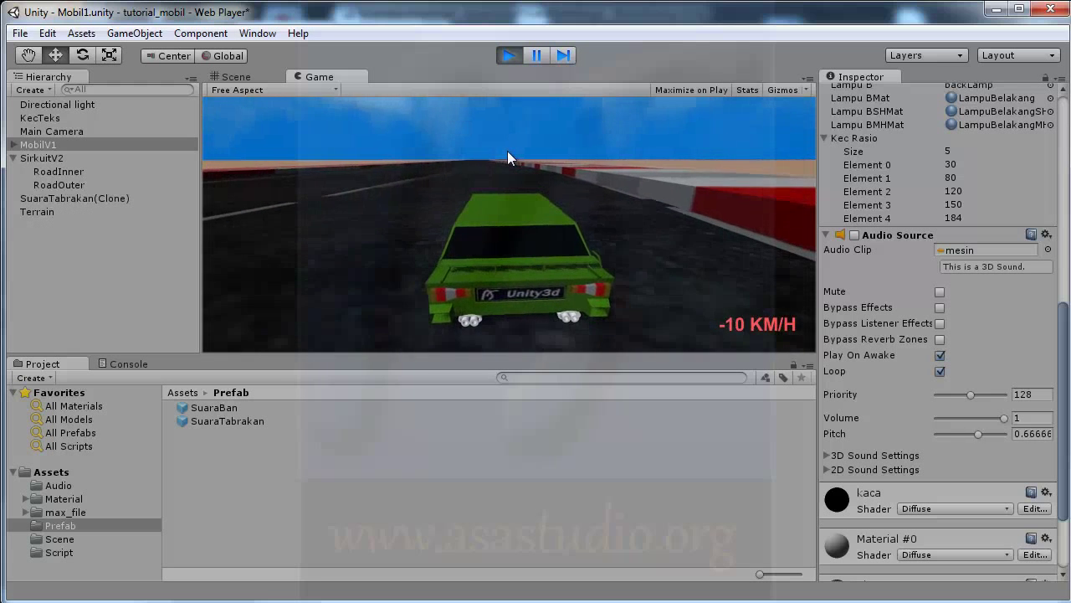
pyautogui.press('Left')
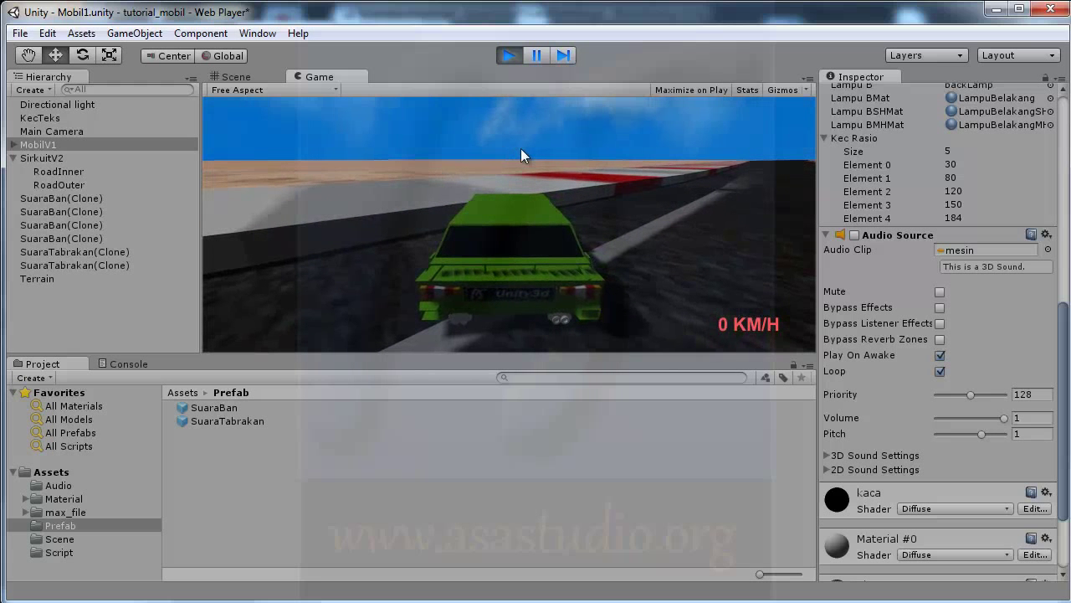
pyautogui.click(513, 55)
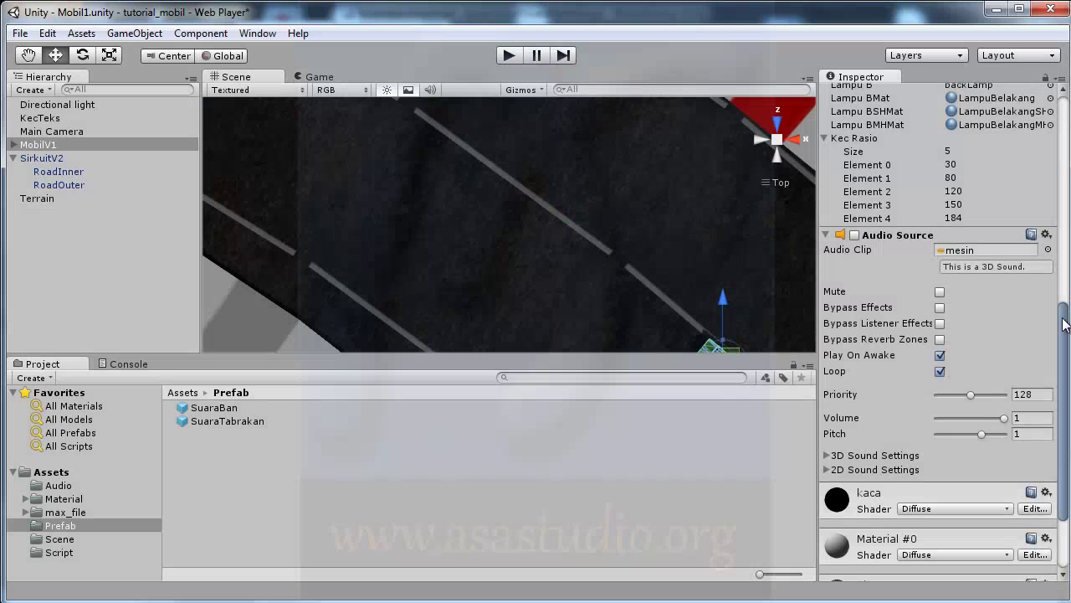
# Step: Disable the Gesekan Ban script on the four wheel colliders BanCBKn through BanCDKr under MobilV1 > BanCollider
pyautogui.moveTo(1064, 324); pyautogui.dragTo(1064, 304)
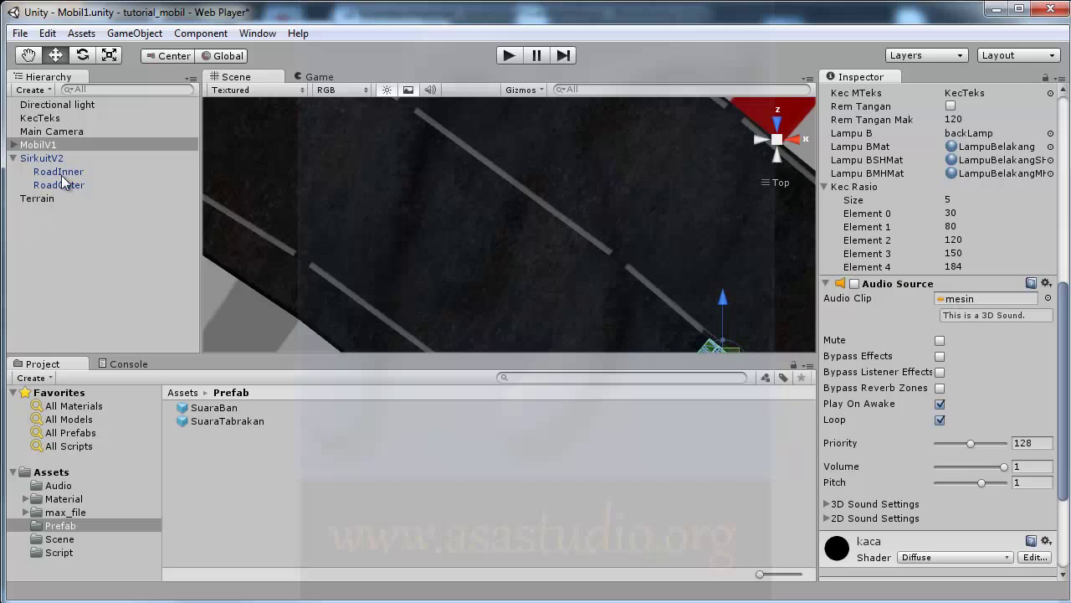
pyautogui.click(14, 146)
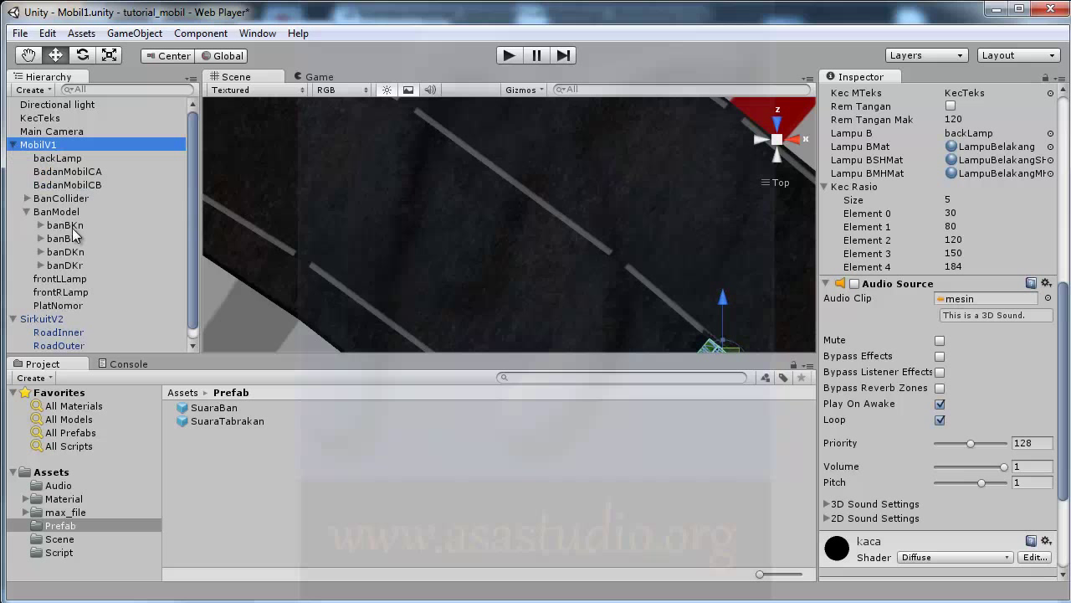
pyautogui.click(27, 199)
pyautogui.click(71, 212)
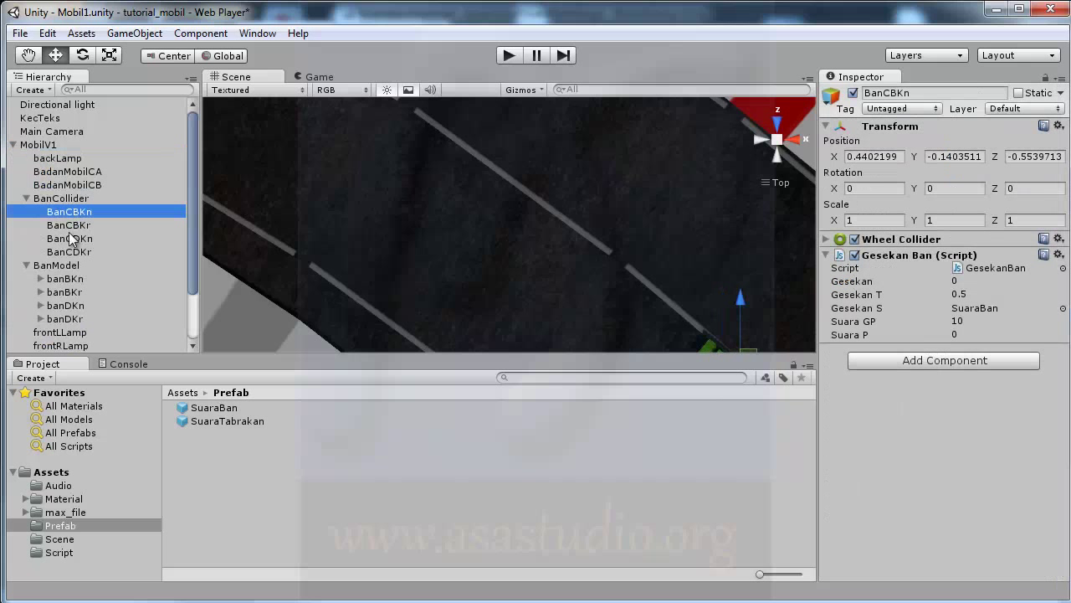
pyautogui.keyDown('shift'); pyautogui.click(71, 251); pyautogui.keyUp('shift')
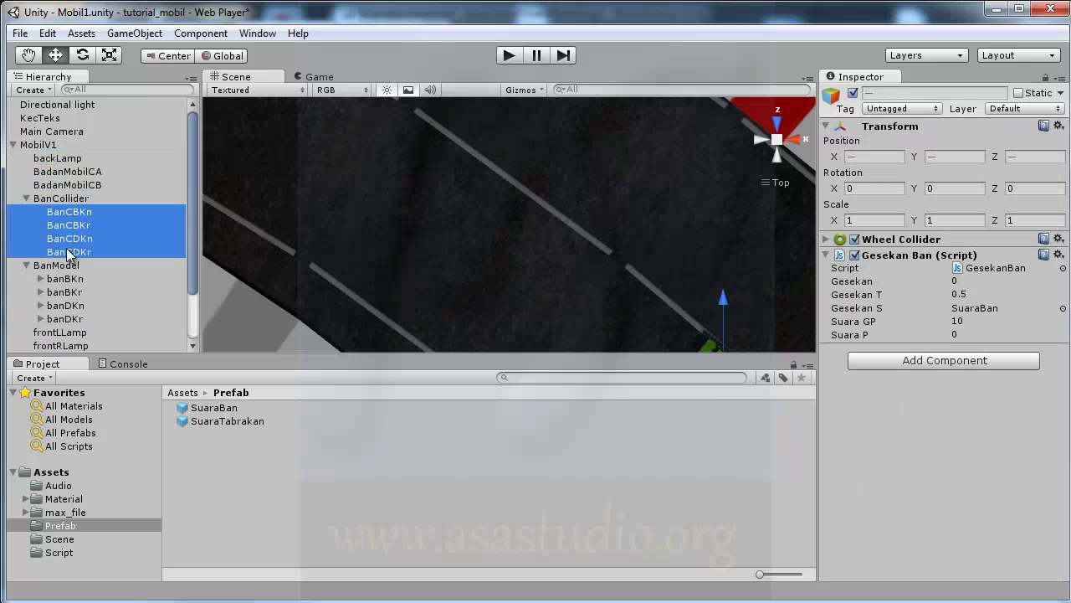
pyautogui.click(855, 255)
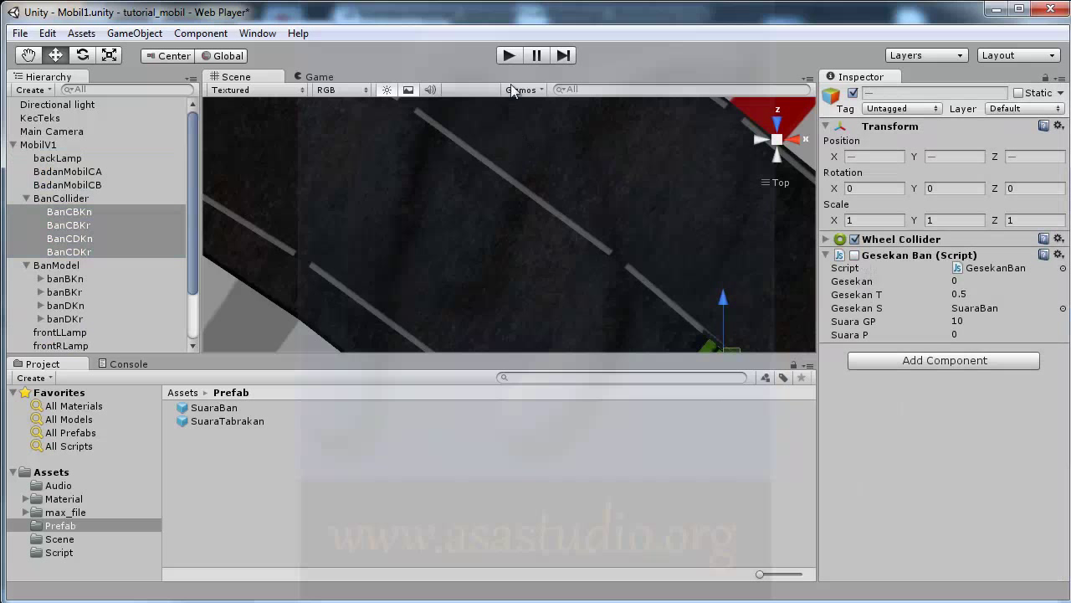
# Step: Run a short play test driving the car forward, then stop
pyautogui.click(511, 56)
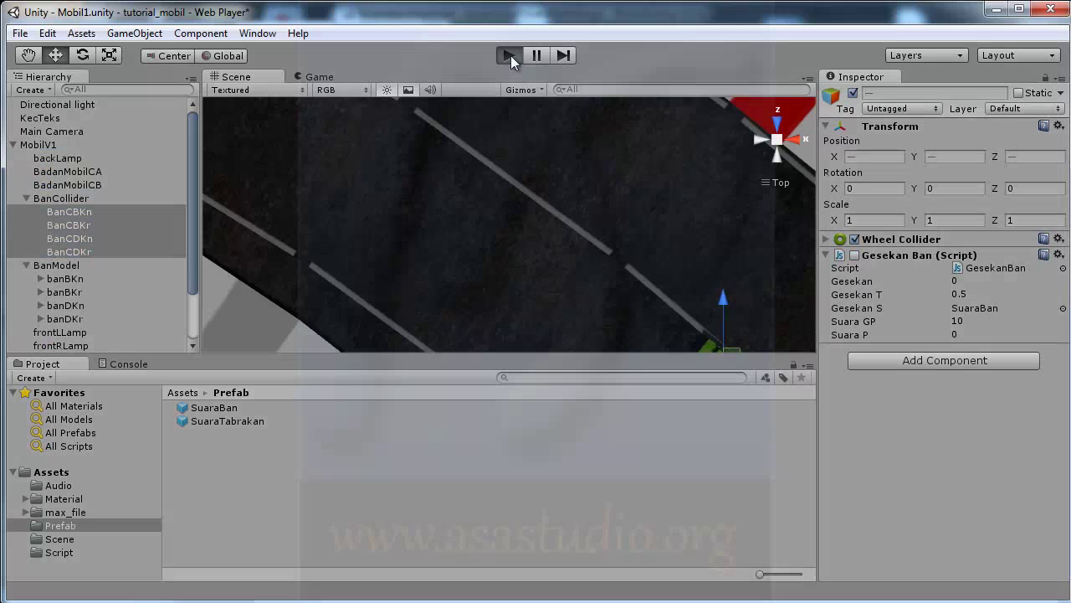
pyautogui.press('Up')
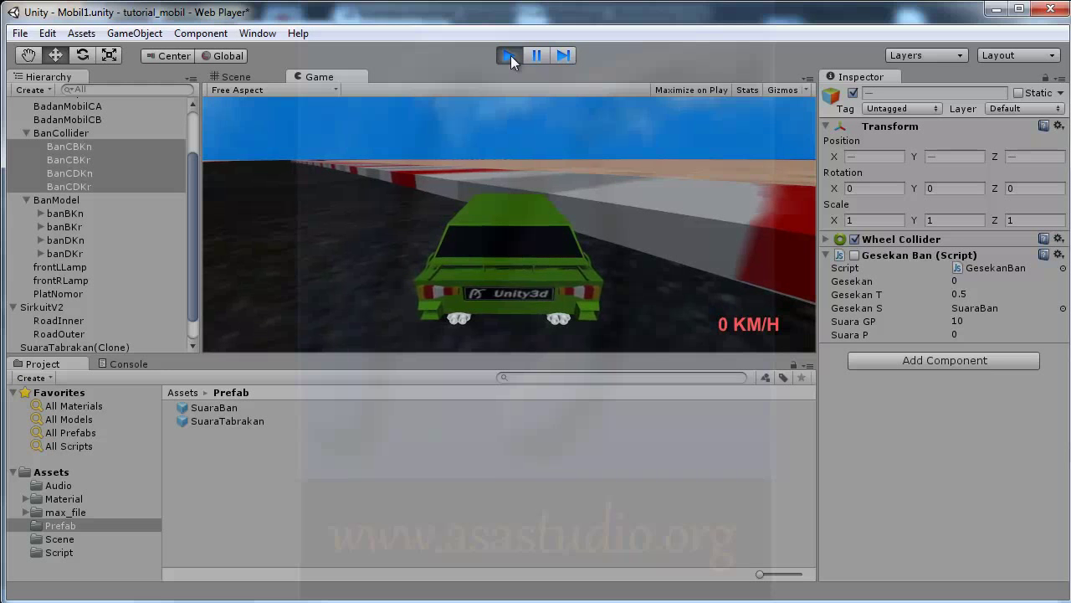
pyautogui.click(510, 56)
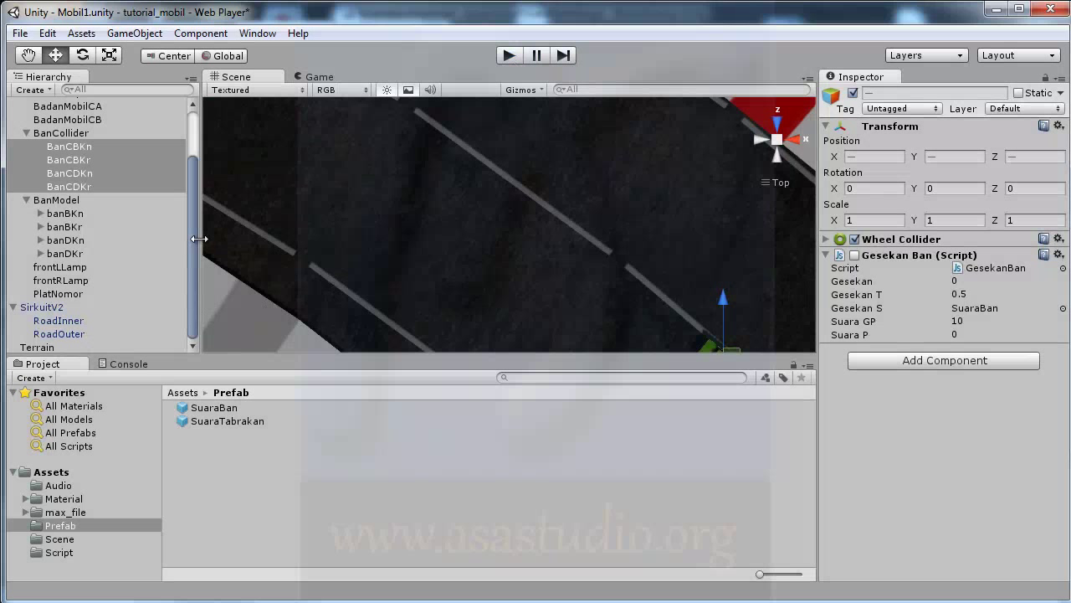
# Step: Select the SuaraTabrakan prefab and enter 2 in its Audio Source Volume, which stays capped at 1
pyautogui.click(212, 420)
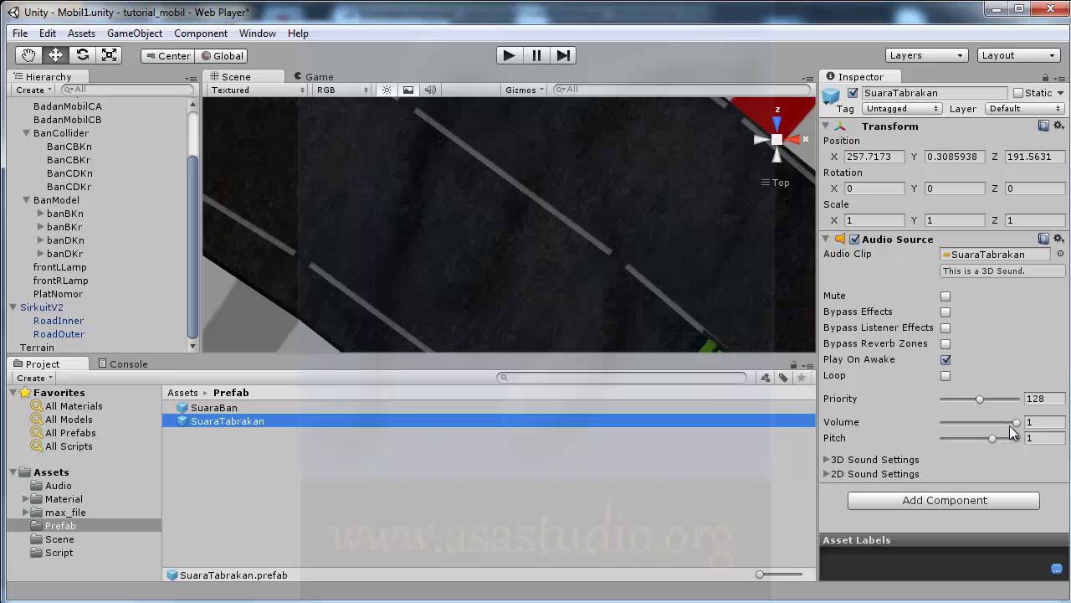
pyautogui.click(1027, 422)
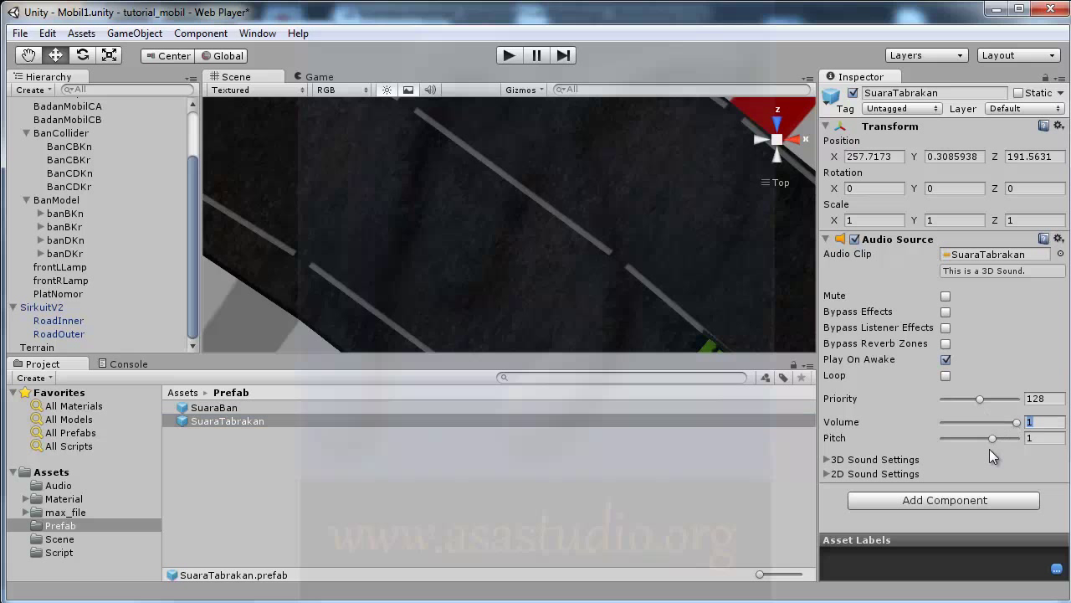
pyautogui.write('2')
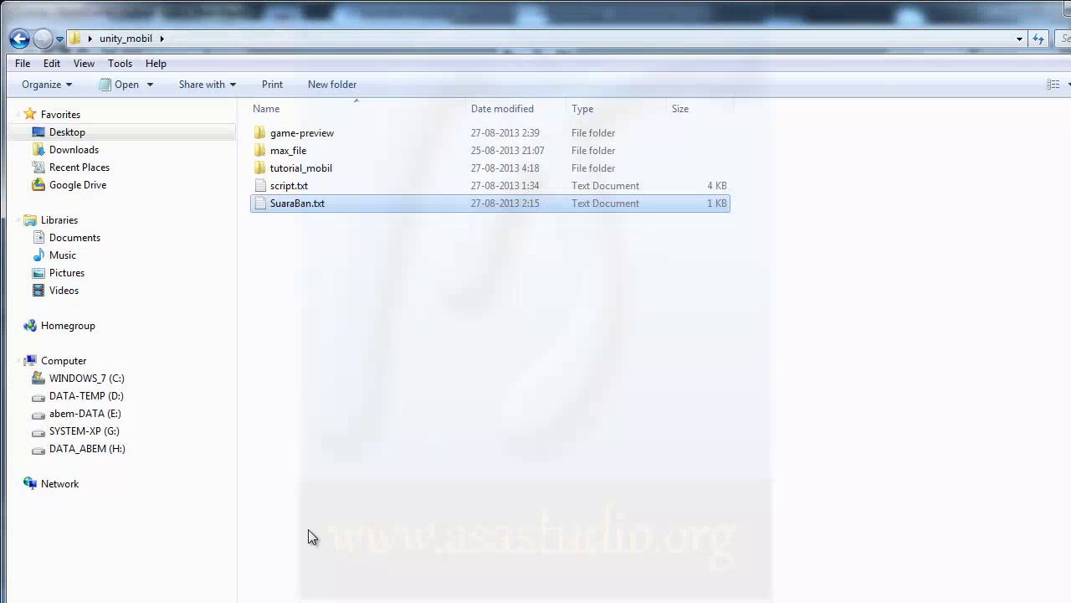
# Step: Browse Explorer into tutorial_mobil\Assets\Audio to reach SuaraTabrakan.wav and the other game sounds
pyautogui.doubleClick(287, 168)
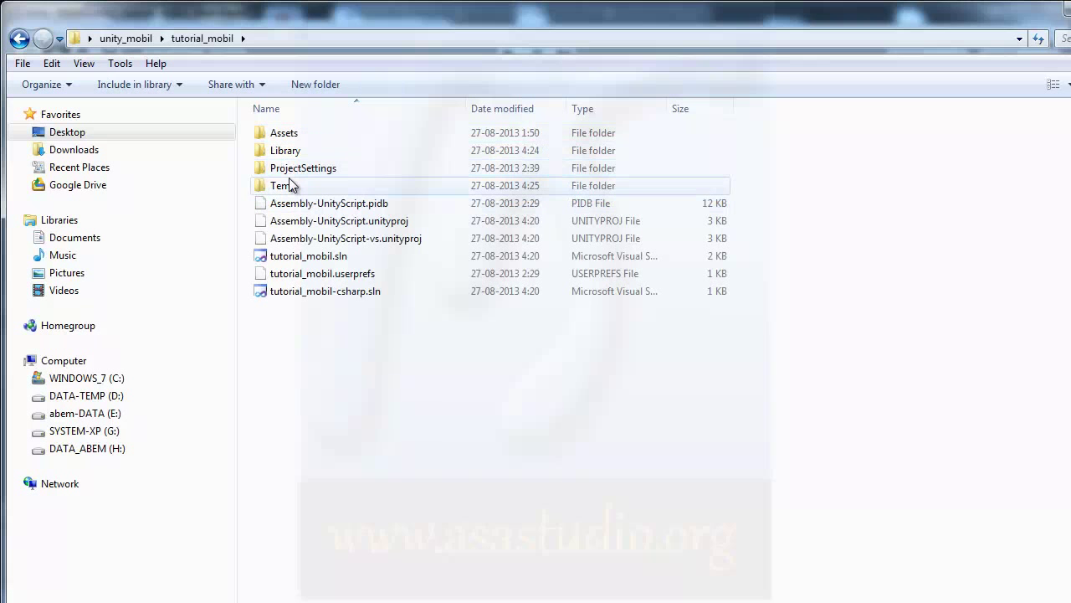
pyautogui.doubleClick(286, 134)
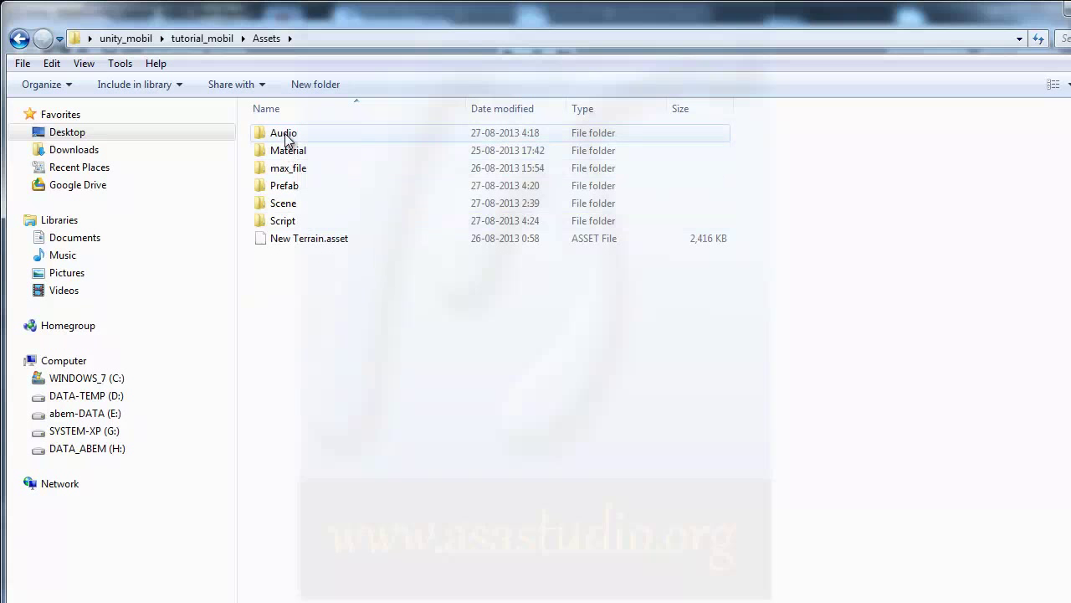
pyautogui.doubleClick(286, 135)
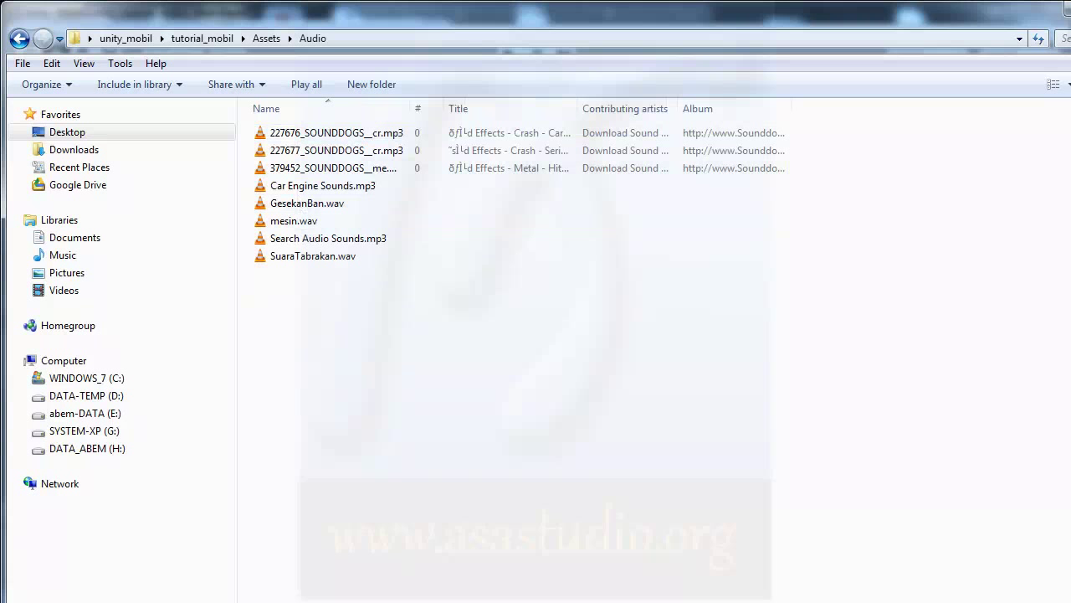
pyautogui.press('super')
# Step: Launch SONAR 6 Producer Edition and reopen the recent tutorial.cwp project
pyautogui.click(66, 466)
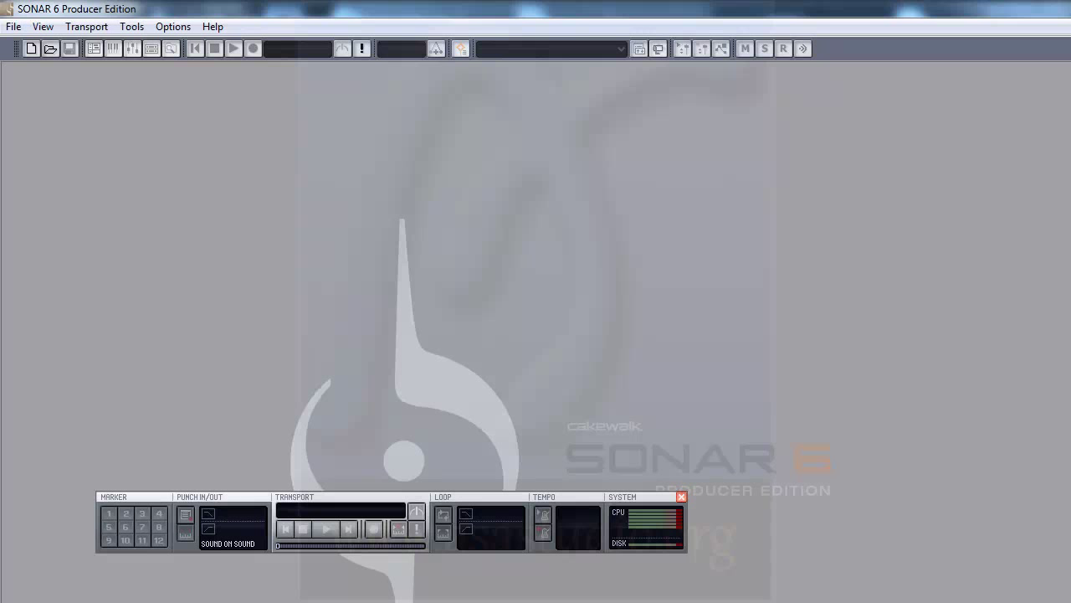
pyautogui.click(12, 26)
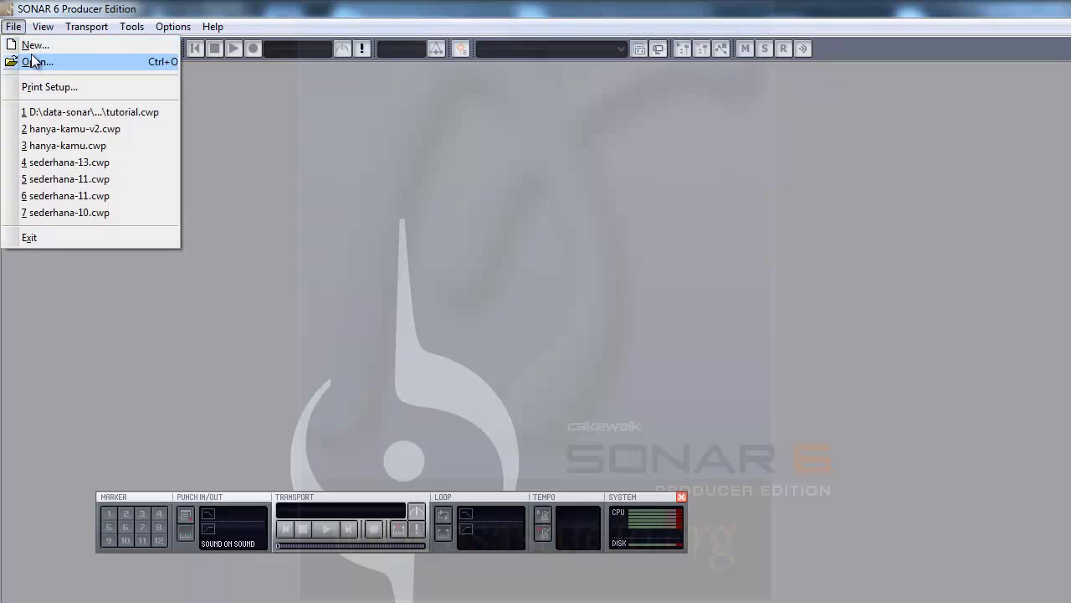
pyautogui.click(39, 114)
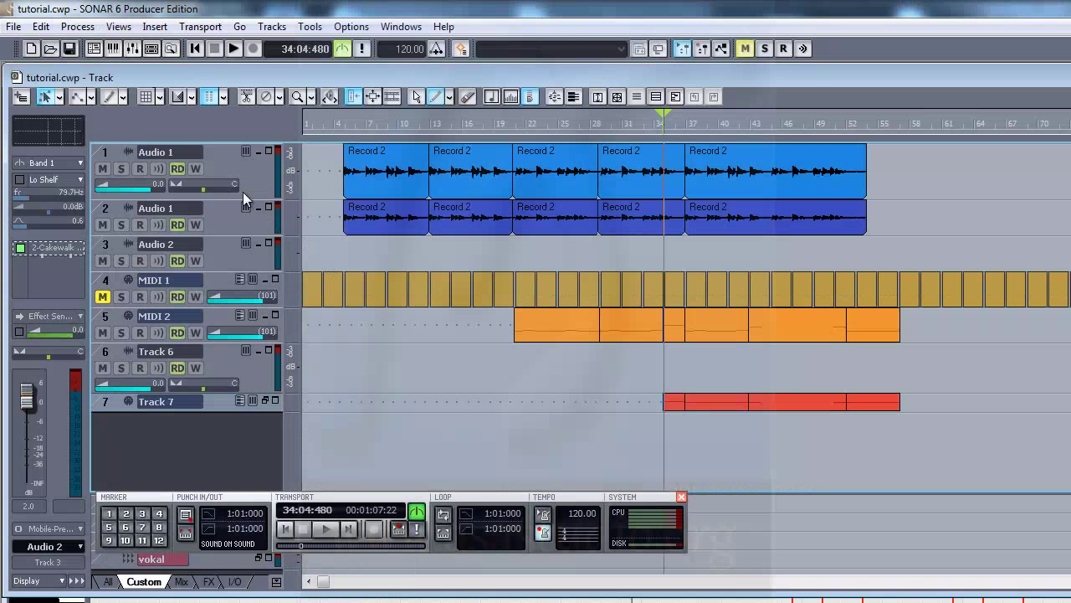
# Step: Insert a new audio Track 1 at the top, make it taller, and solo it
pyautogui.rightClick(112, 146)
pyautogui.click(130, 156)
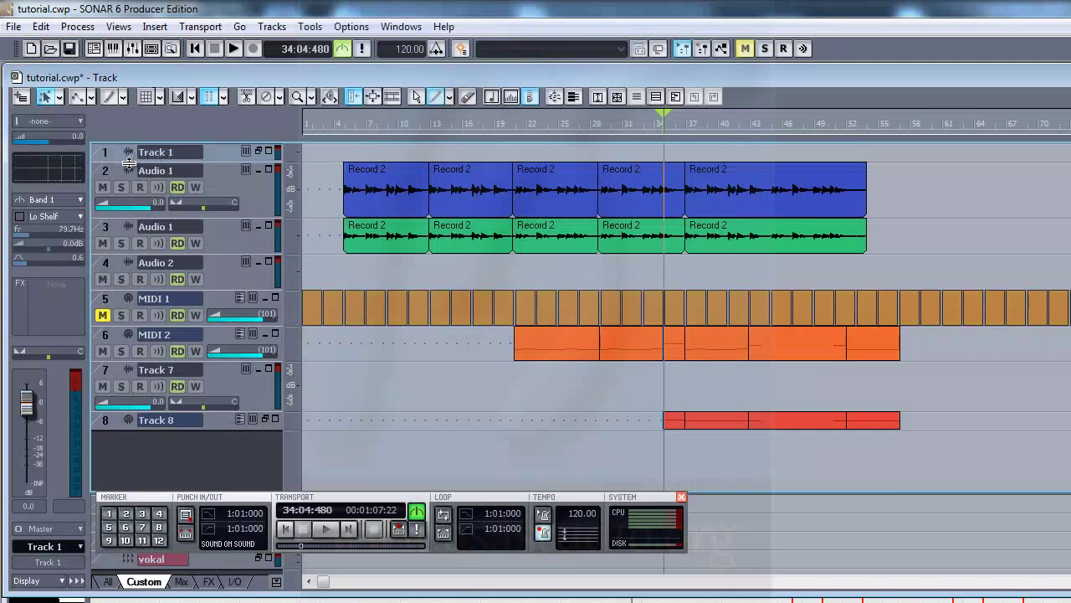
pyautogui.moveTo(127, 167); pyautogui.dragTo(127, 225)
pyautogui.click(121, 168)
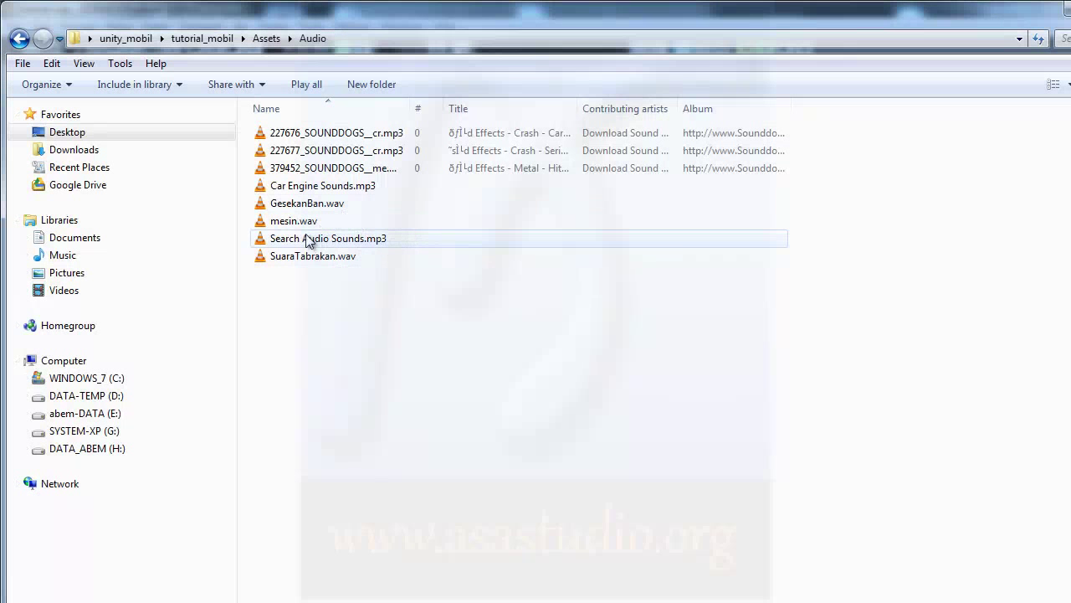
# Step: Import SuaraTabrakan.wav into Track 1, zoom in, and audition the clip from bar 2
pyautogui.moveTo(287, 256)
pyautogui.mouseDown()
pyautogui.moveTo(585, 598)
pyautogui.moveTo(316, 185)
pyautogui.mouseUp()
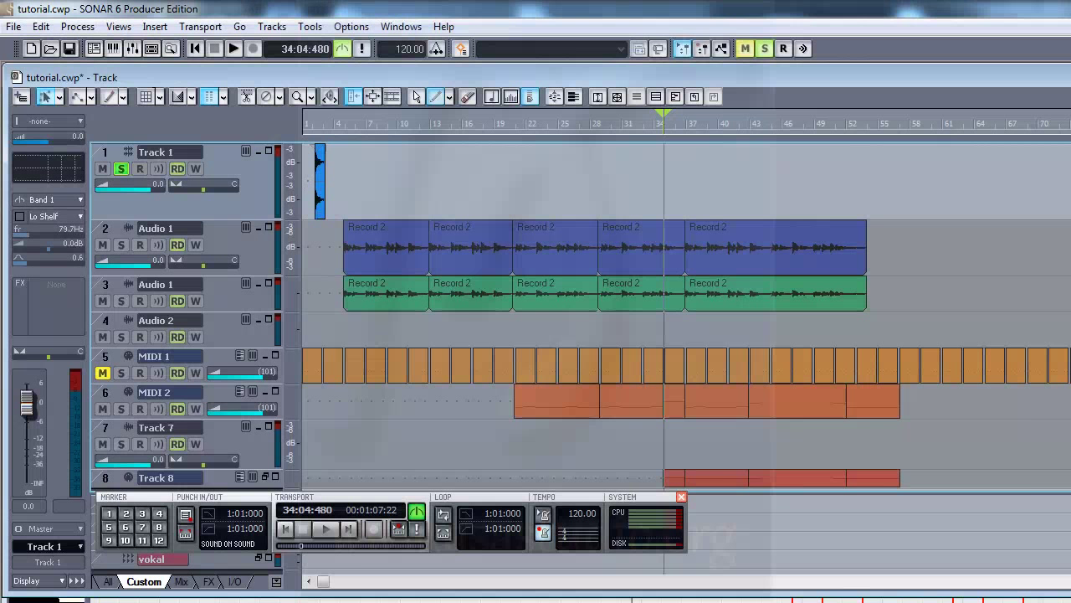
pyautogui.hotkey('ctrl', 'Right')
pyautogui.hotkey('ctrl', 'Right')
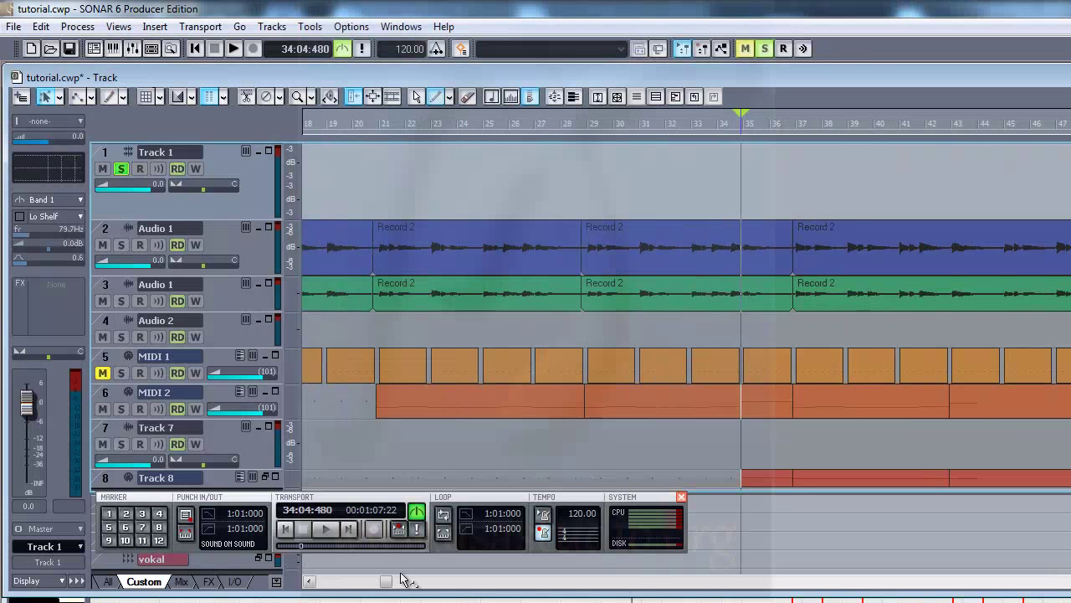
pyautogui.moveTo(386, 580); pyautogui.dragTo(313, 581)
pyautogui.click(332, 126)
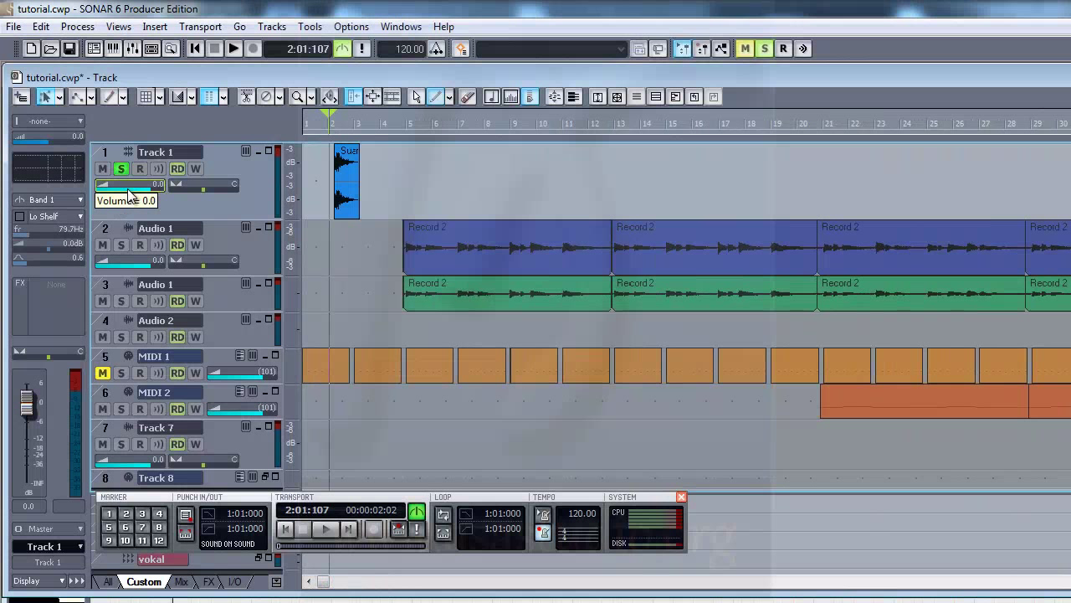
pyautogui.scroll(5, 130, 194)
pyautogui.press('space')
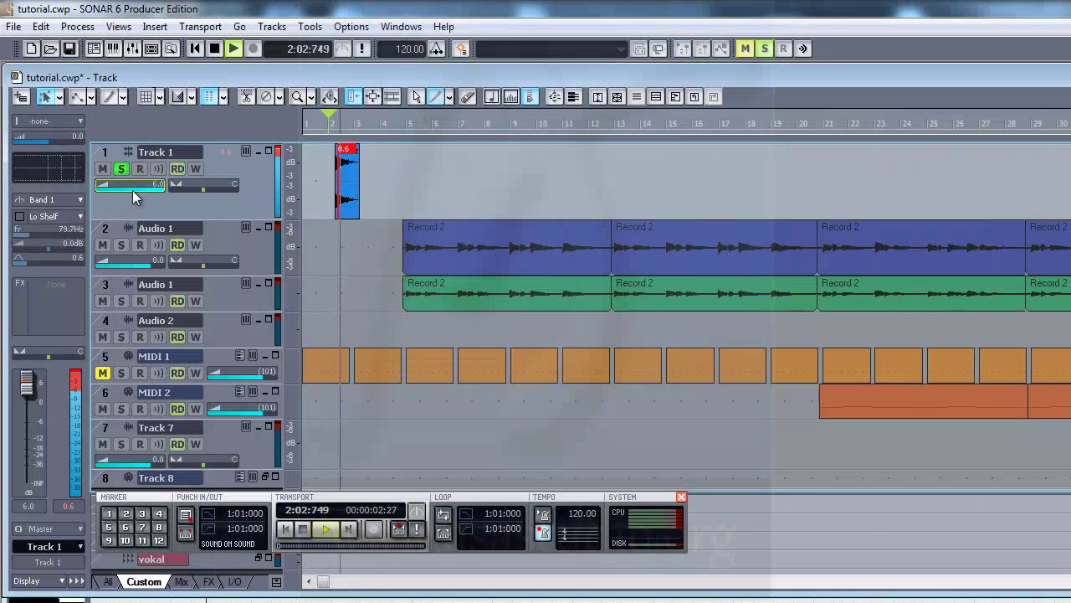
pyautogui.press('space')
# Step: Route Track 1 to the Mobile-Pre output, audition it, and select the short collision clip
pyautogui.click(79, 531)
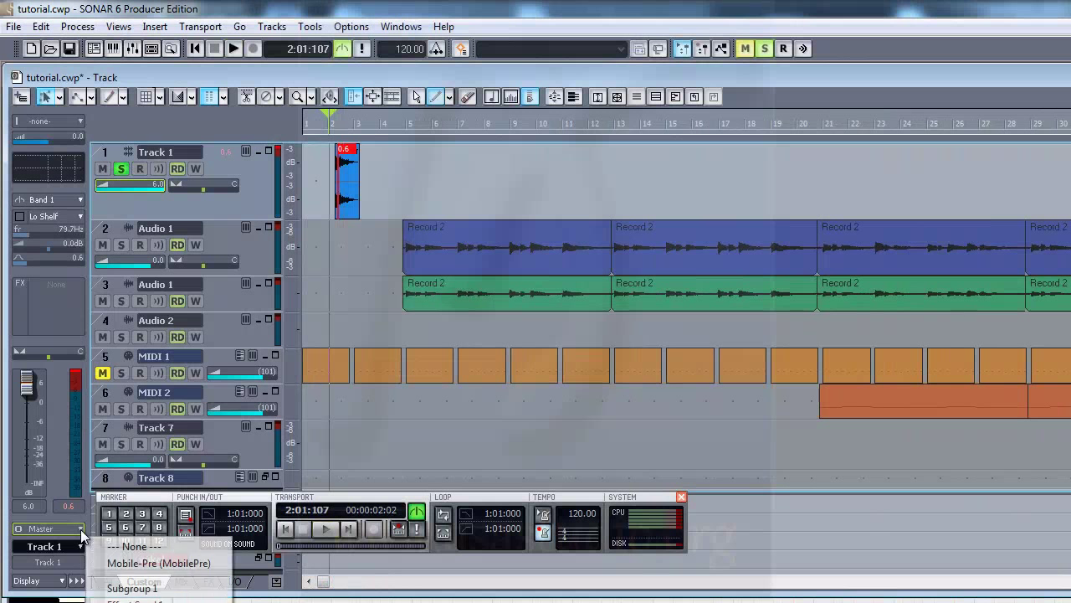
pyautogui.click(134, 565)
pyautogui.press('space')
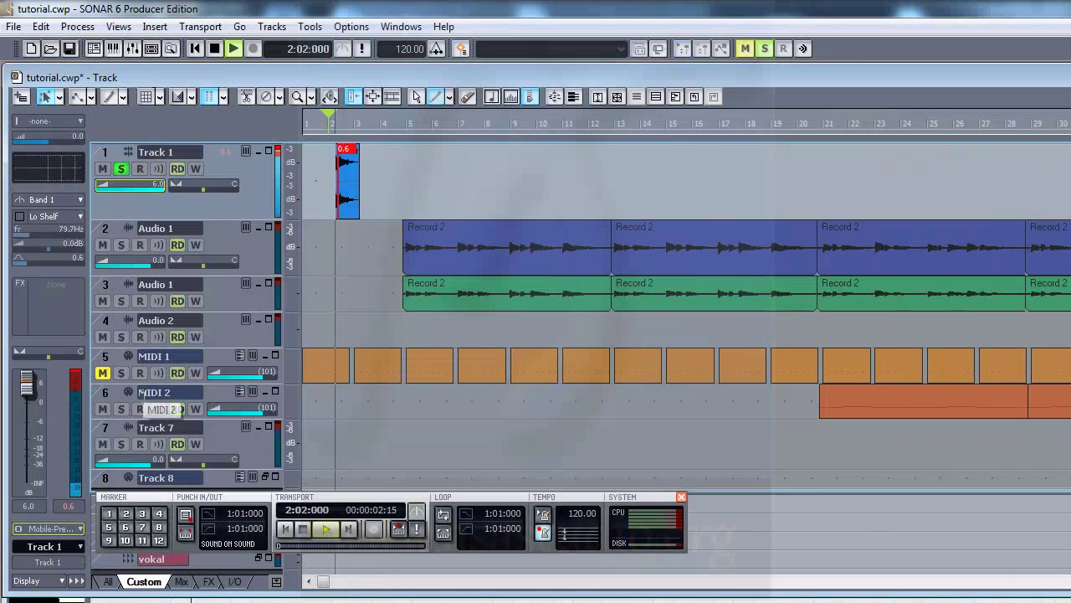
pyautogui.press('space')
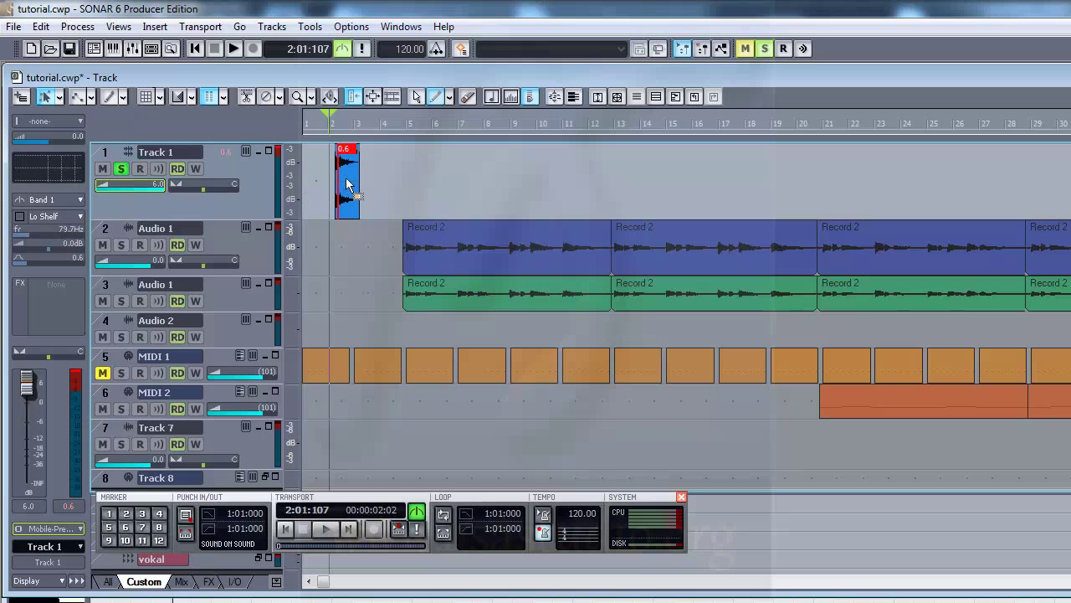
pyautogui.click(346, 176)
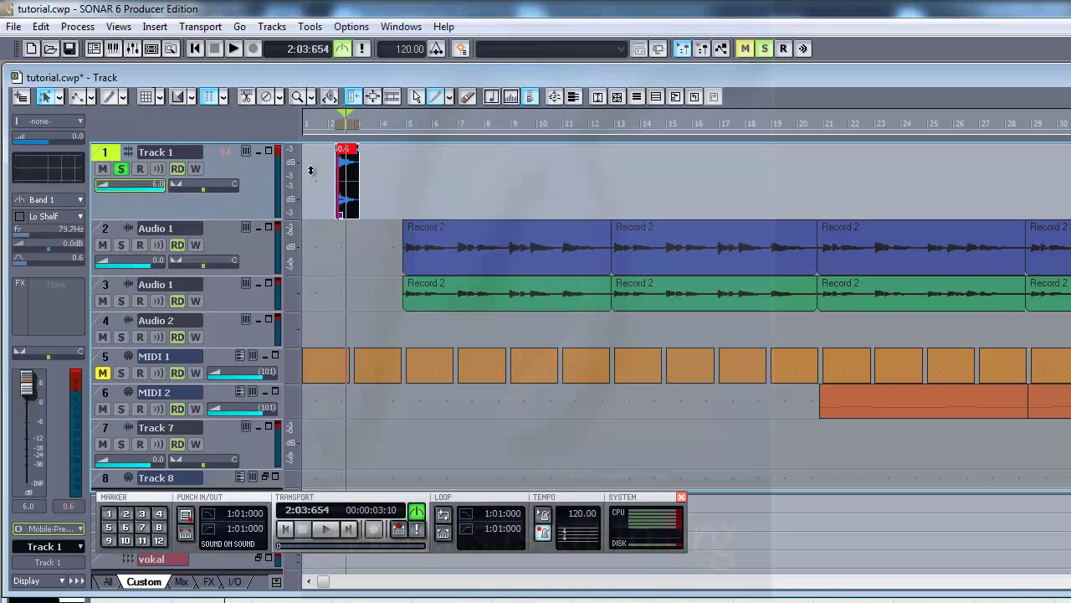
# Step: Export the clip as Broadcast Wave, overwriting SuaraTabrakan.wav in the Assets\Audio folder
pyautogui.click(14, 26)
pyautogui.moveTo(53, 221)
pyautogui.click(213, 224)
pyautogui.click(562, 391)
pyautogui.click(569, 420)
pyautogui.click(488, 181)
pyautogui.click(795, 370)
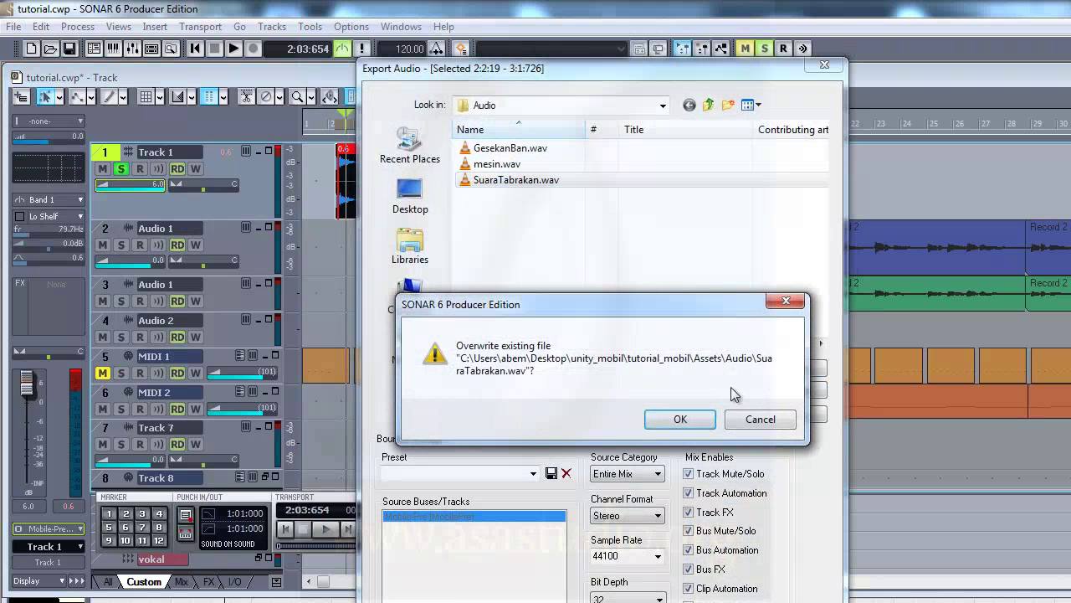
pyautogui.click(674, 413)
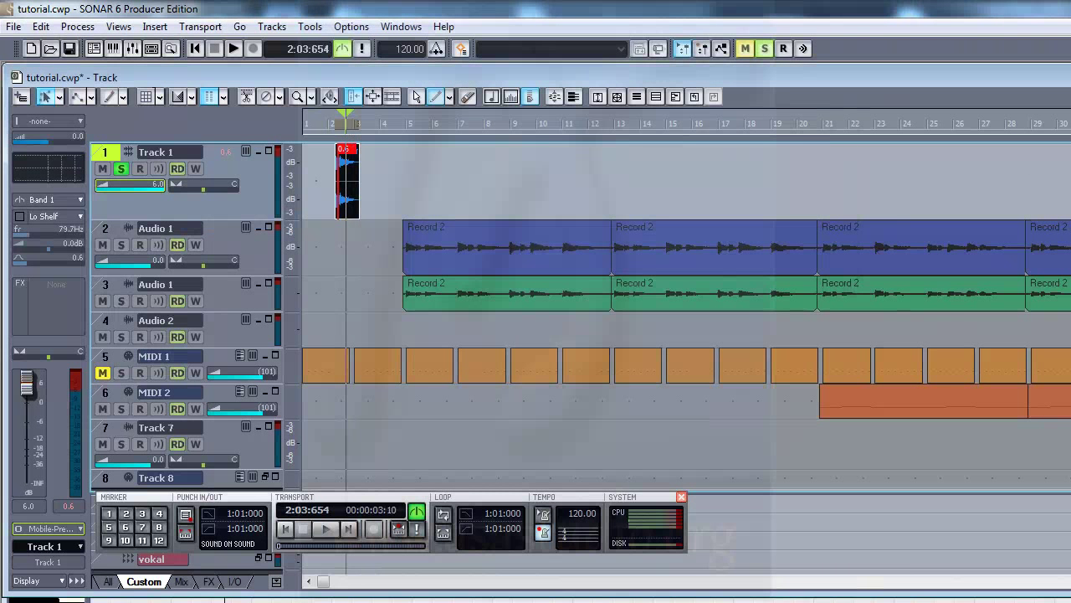
# Step: Close SONAR via its save prompt, then play-test the car in Unity to hear the new crash sound
pyautogui.hotkey('alt', 'F4')
pyautogui.click(629, 407)
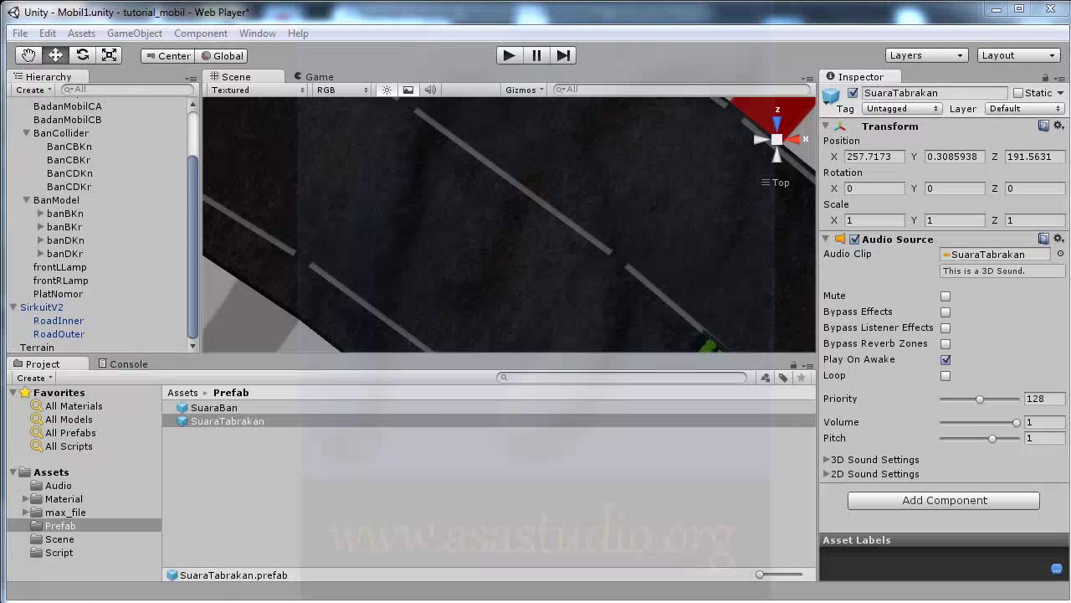
pyautogui.click(511, 54)
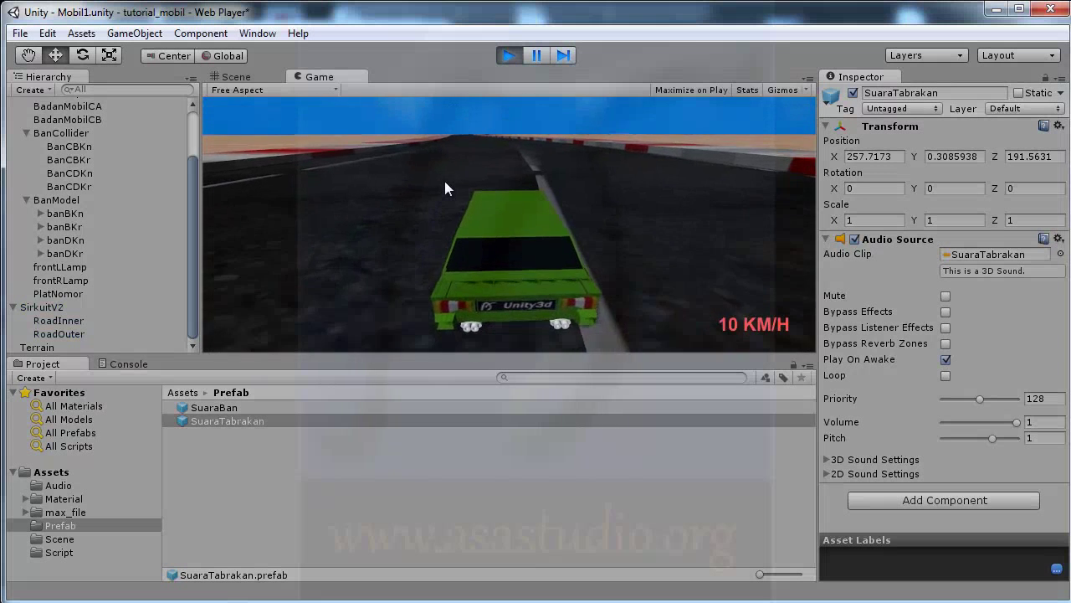
pyautogui.press('Left')
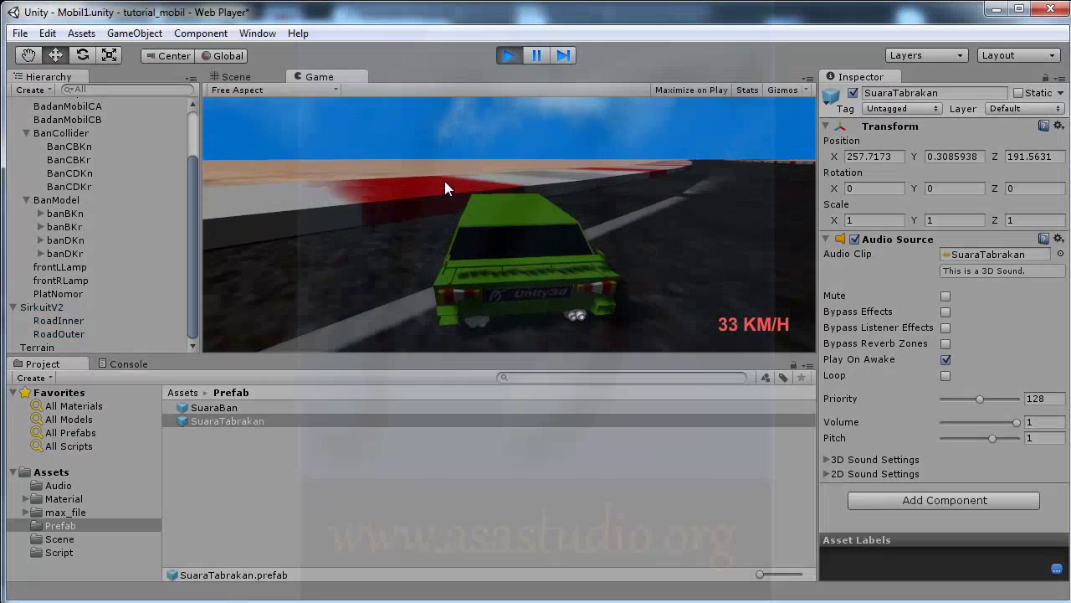
pyautogui.click(508, 55)
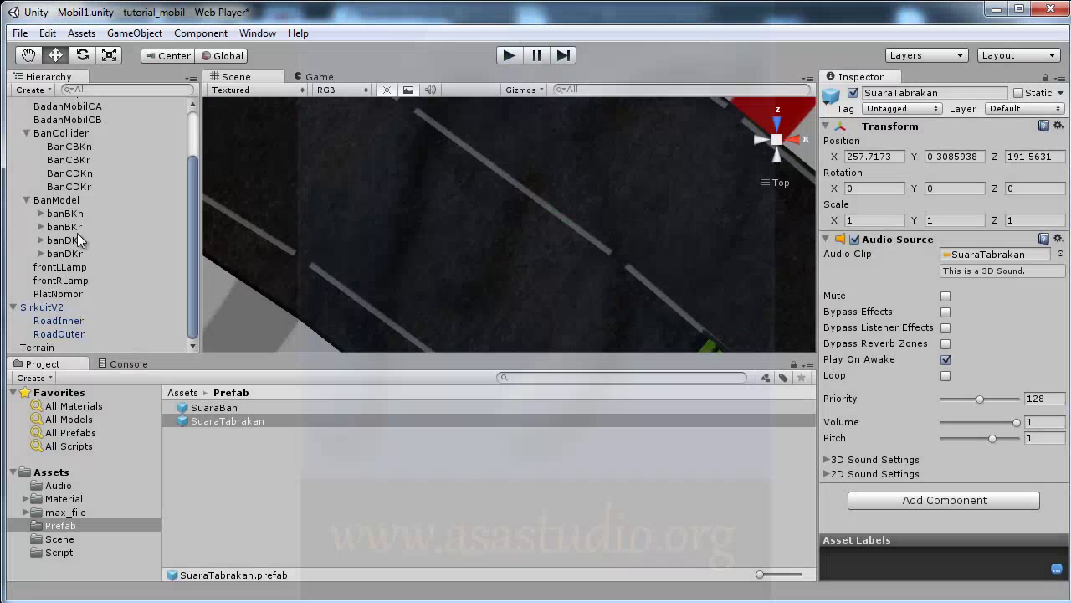
# Step: Re-enable the Gesekan Ban script on wheel colliders BanCBKn through BanCDKr
pyautogui.click(61, 146)
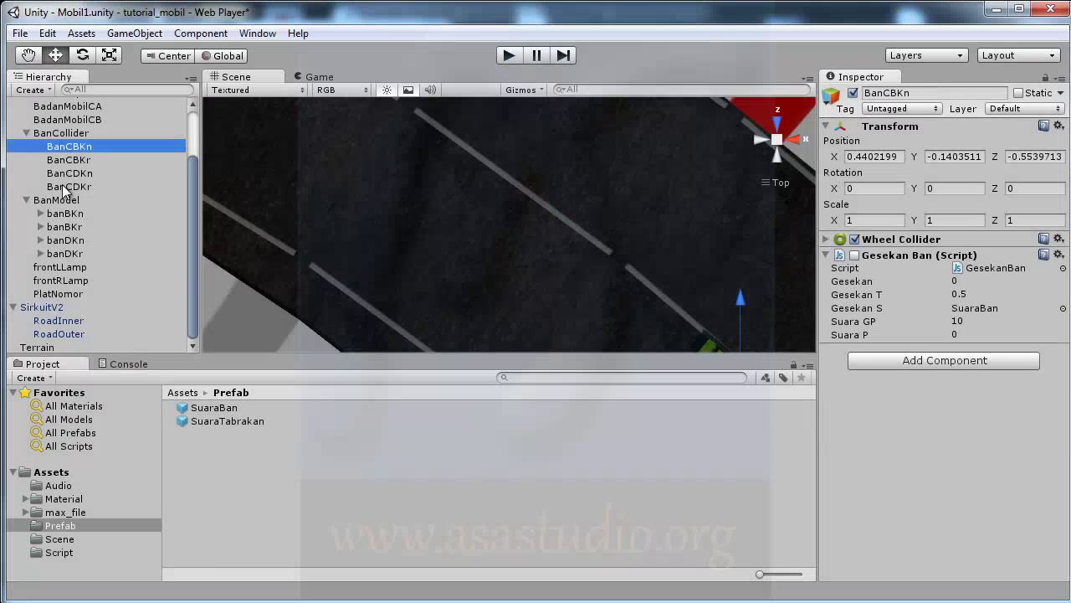
pyautogui.keyDown('shift'); pyautogui.click(64, 188); pyautogui.keyUp('shift')
pyautogui.click(855, 255)
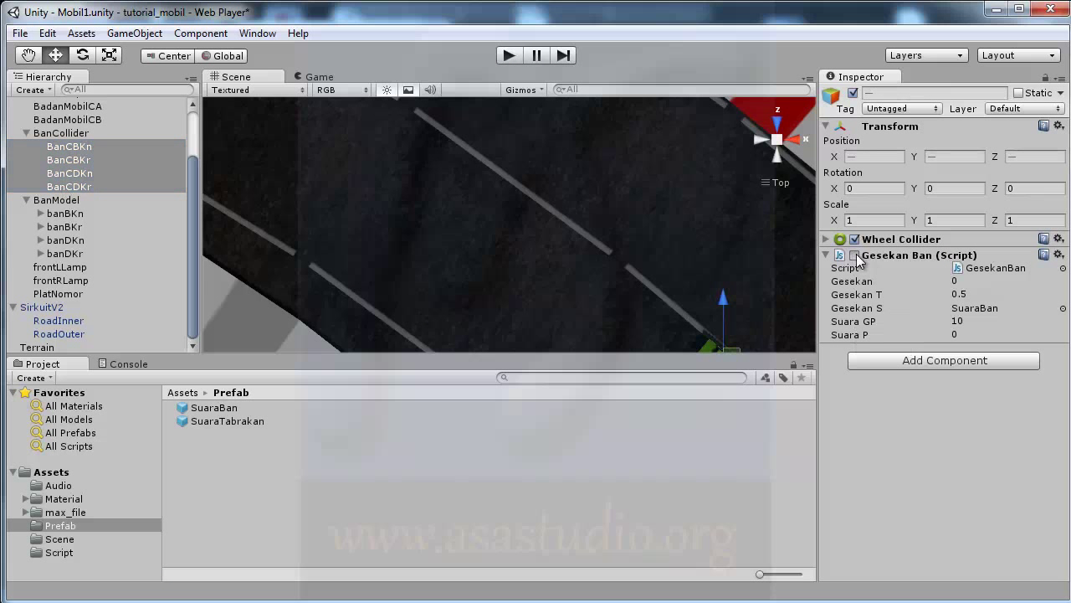
# Step: Select MobilV1 and scroll its Inspector to the mesin engine Audio Source
pyautogui.moveTo(192, 265); pyautogui.dragTo(166, 196)
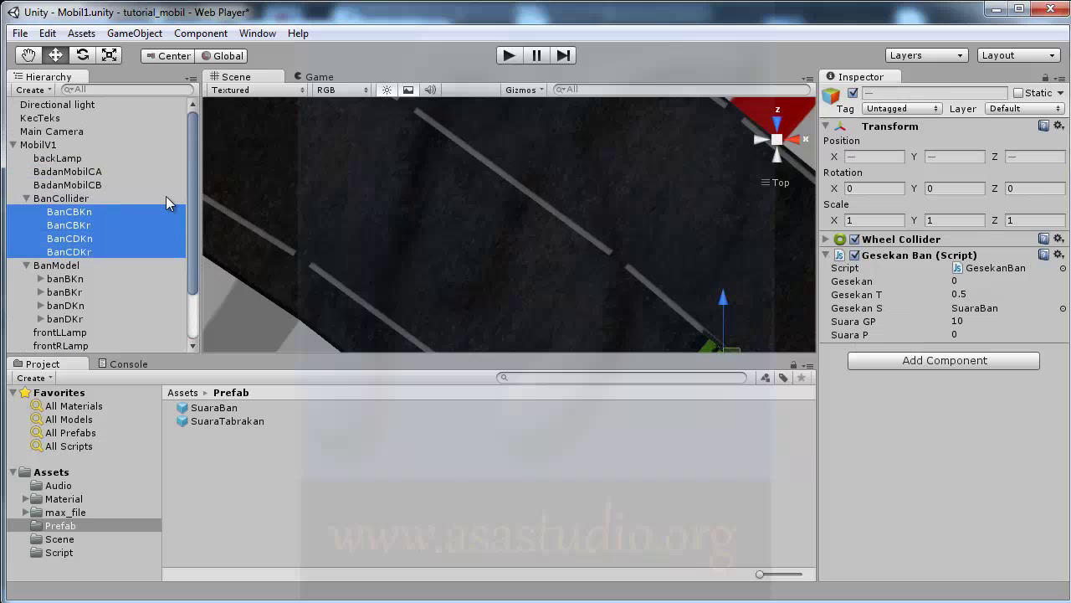
pyautogui.click(28, 144)
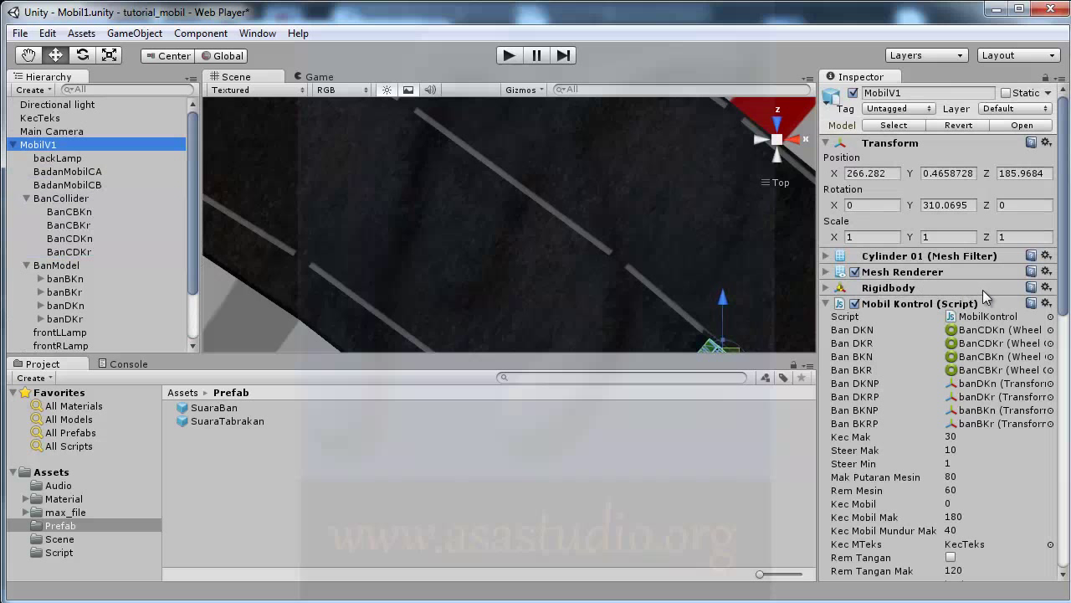
pyautogui.moveTo(1063, 288); pyautogui.dragTo(1063, 448)
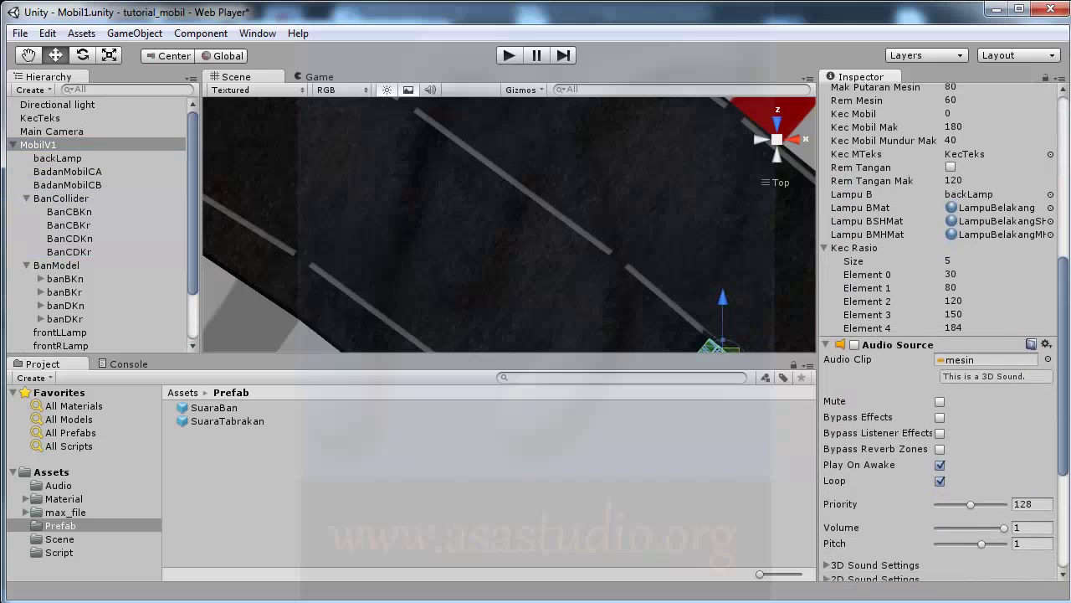
# Step: Start Play mode and drive off, backing away from the wall to line up with the road
pyautogui.click(509, 55)
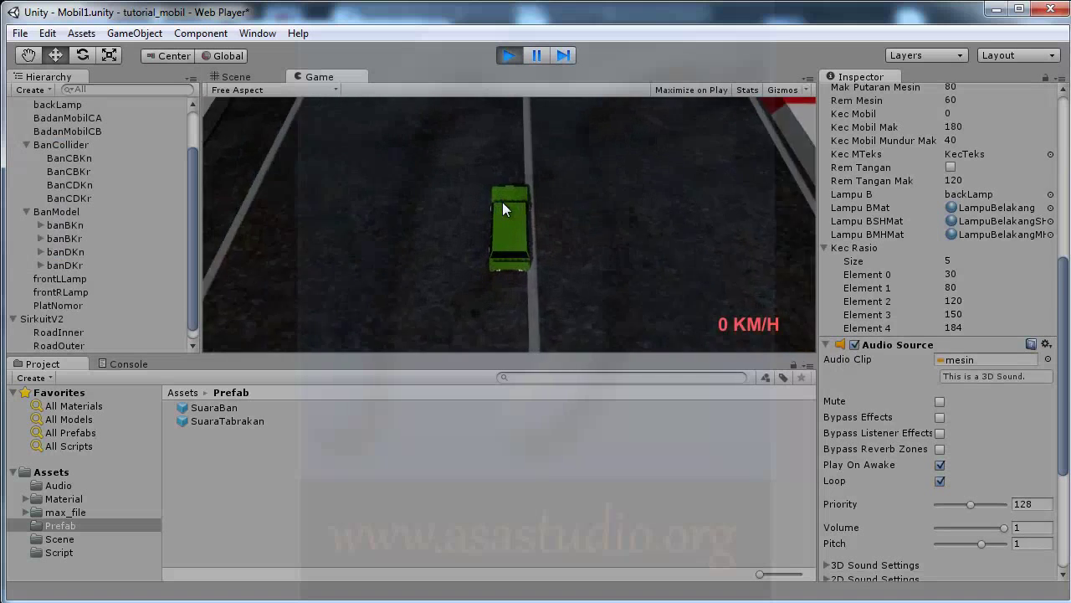
pyautogui.press('Up')
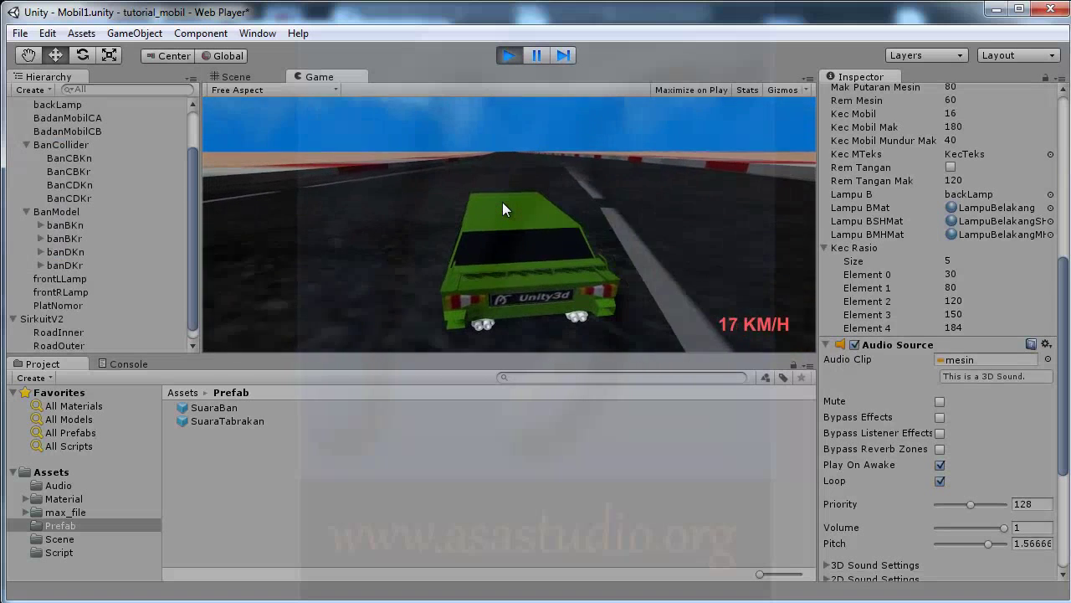
pyautogui.press('Left')
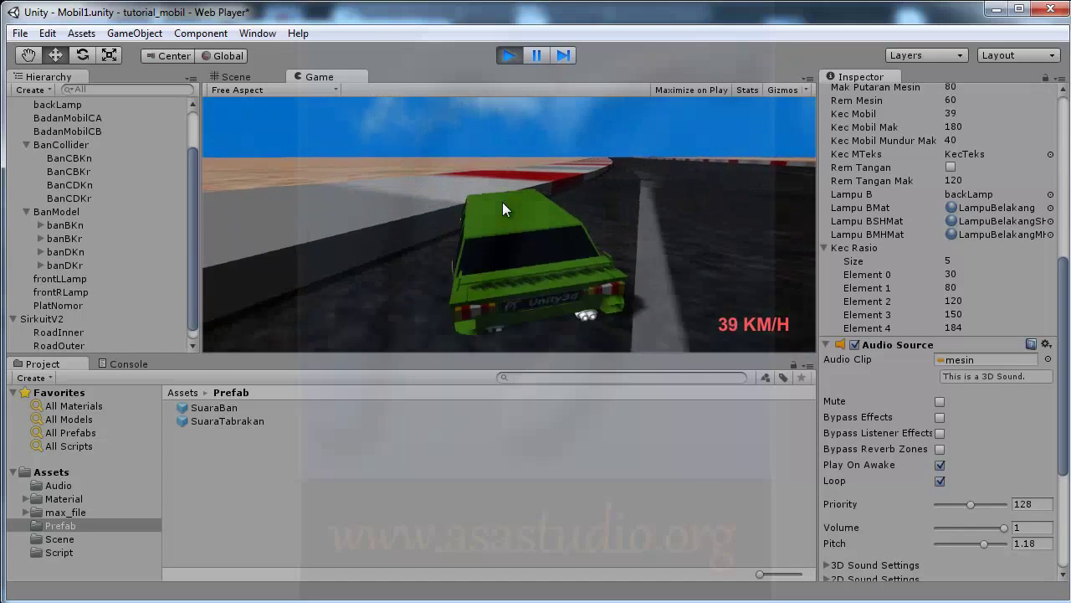
pyautogui.press('Down')
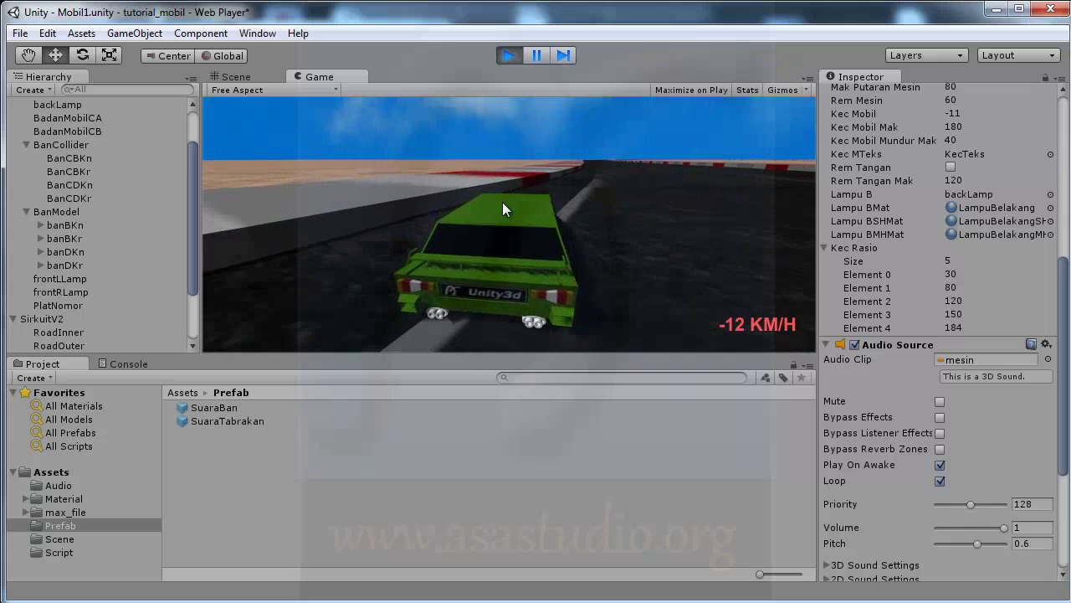
pyautogui.press('Up')
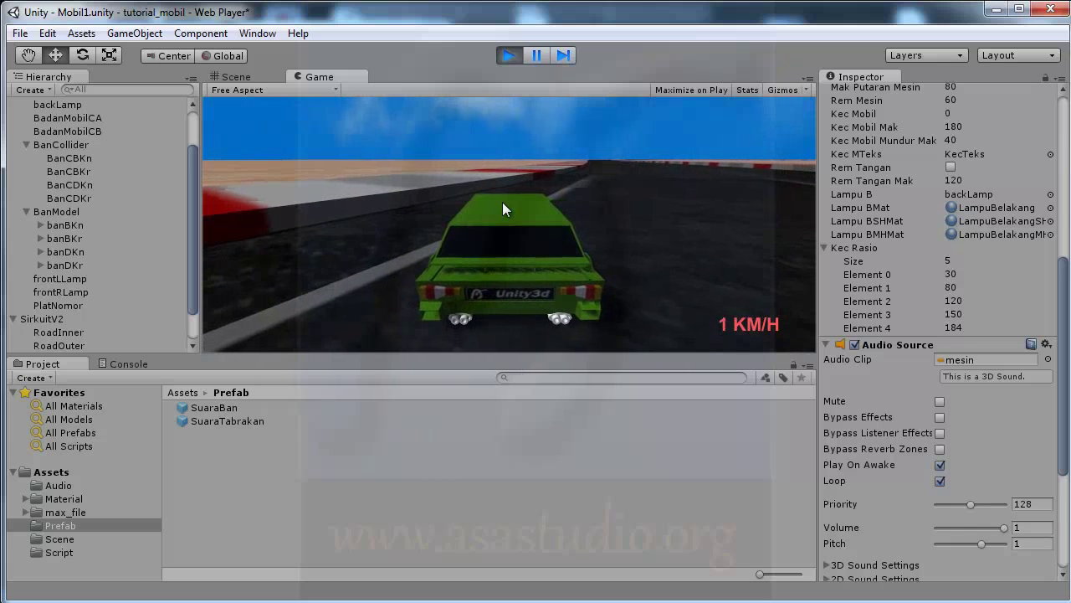
pyautogui.press('Right')
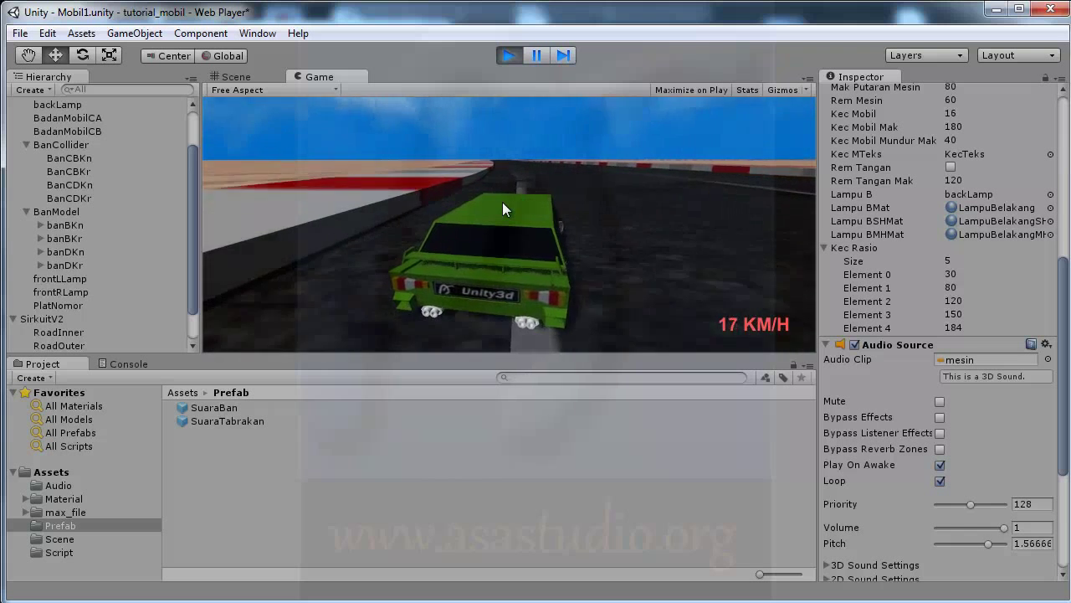
# Step: Accelerate down the straight past 110 KM/H and steer right through the curve
pyautogui.press('Up')
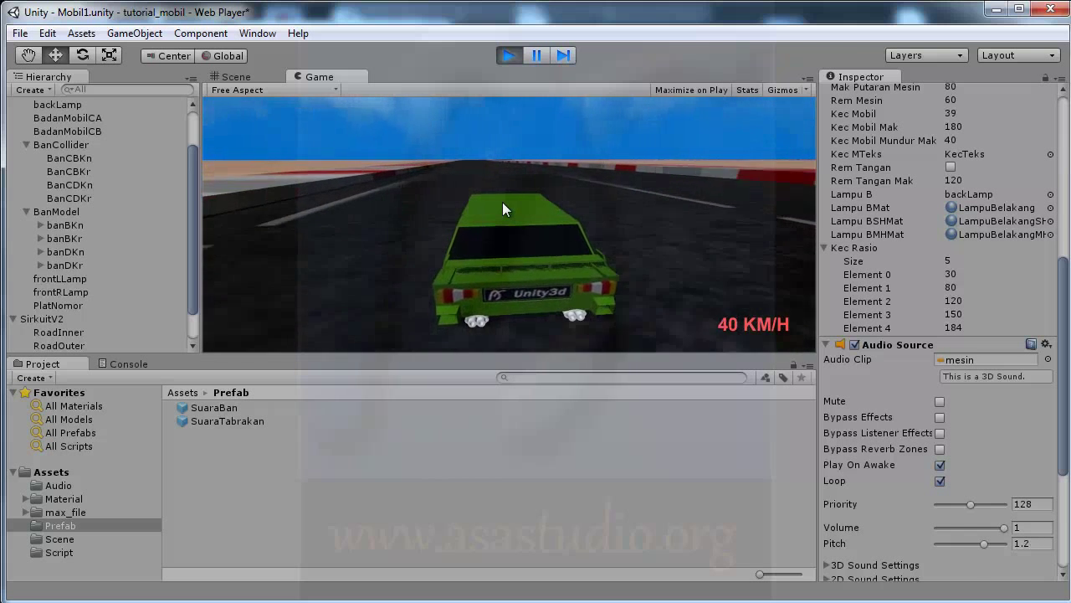
pyautogui.press('Up')
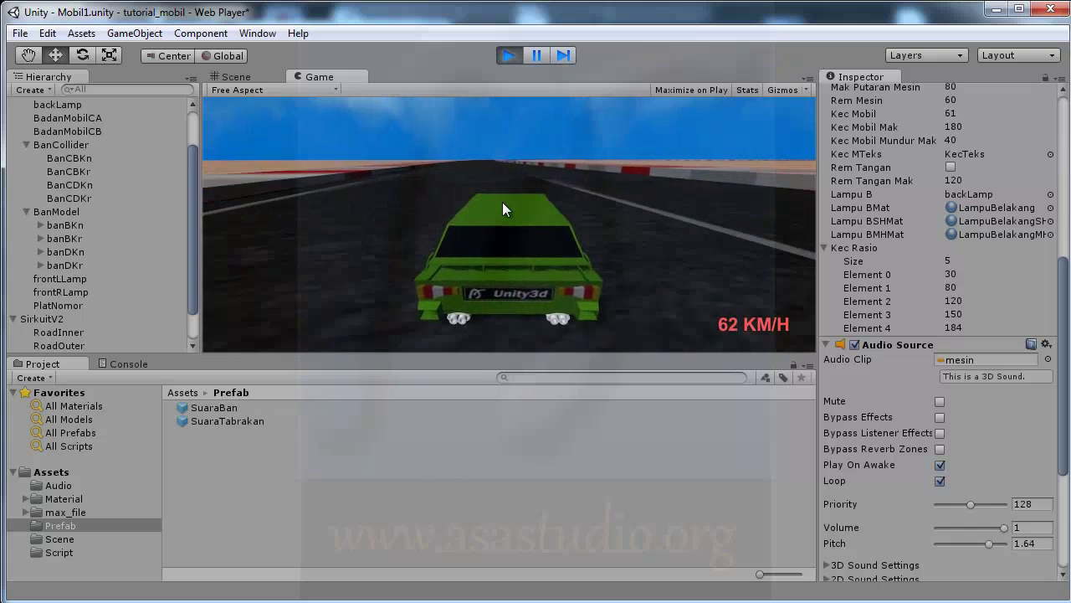
pyautogui.press('Up')
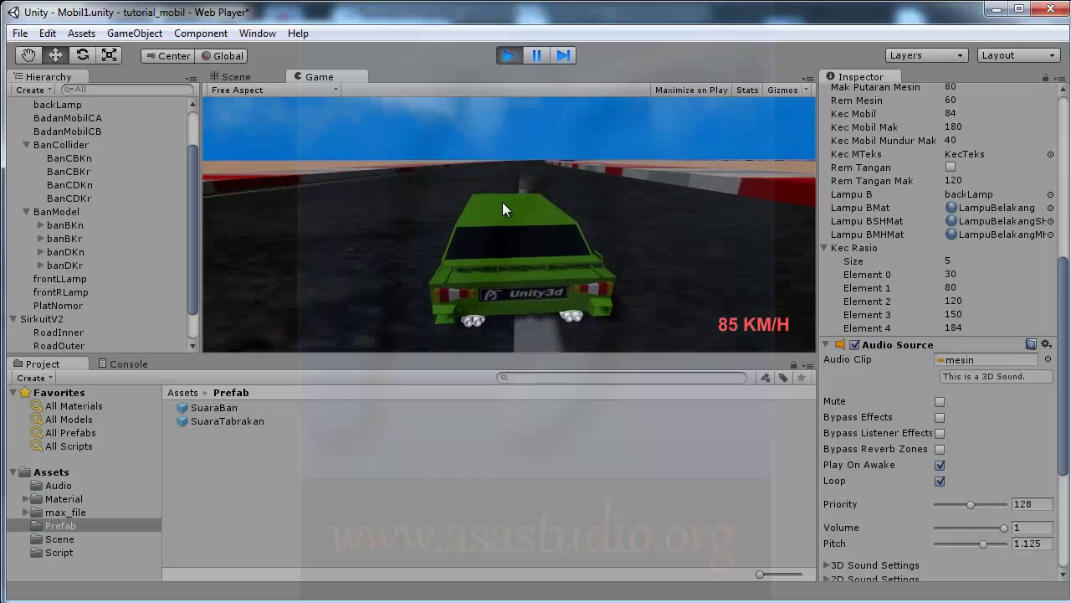
pyautogui.press('Up')
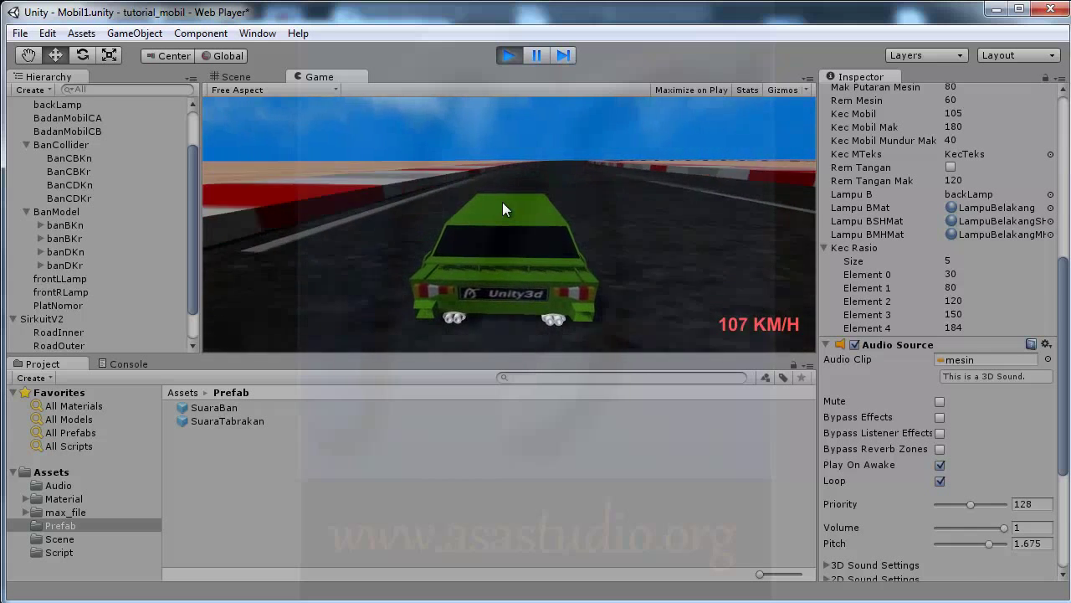
pyautogui.press('Right')
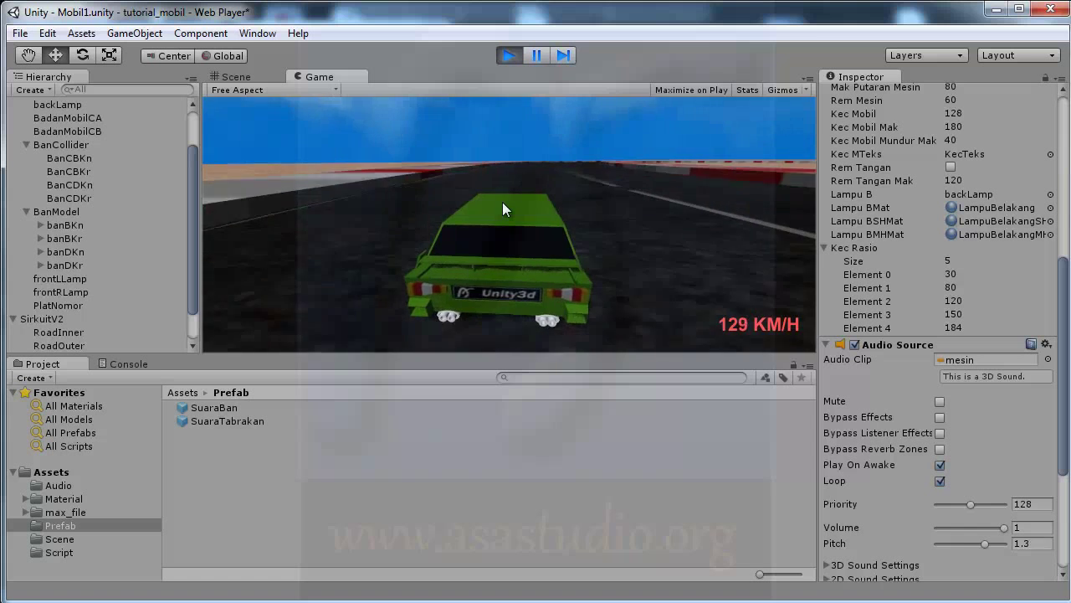
pyautogui.press('Right')
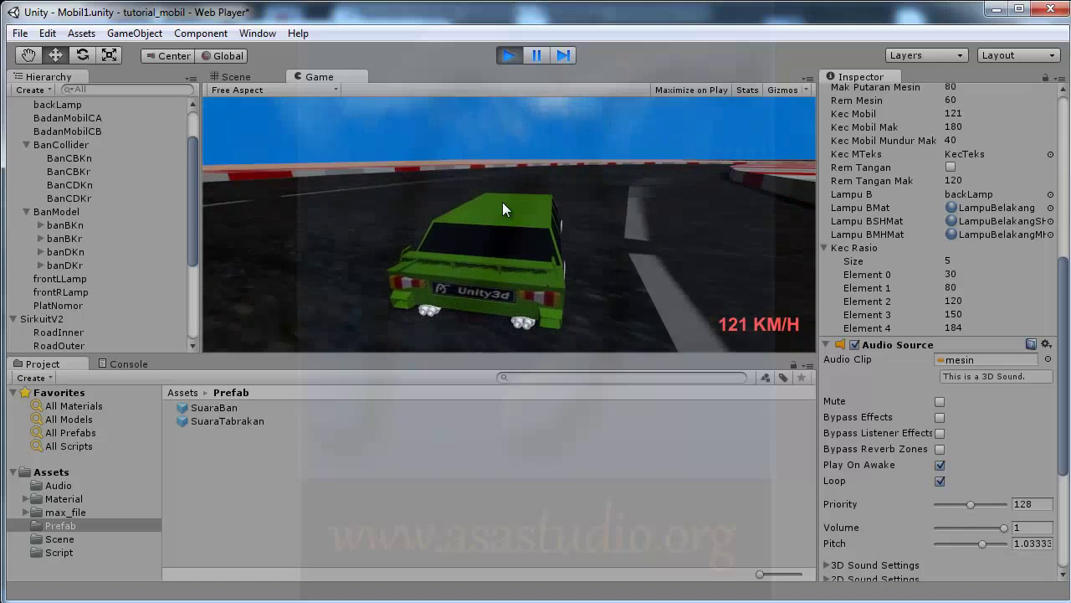